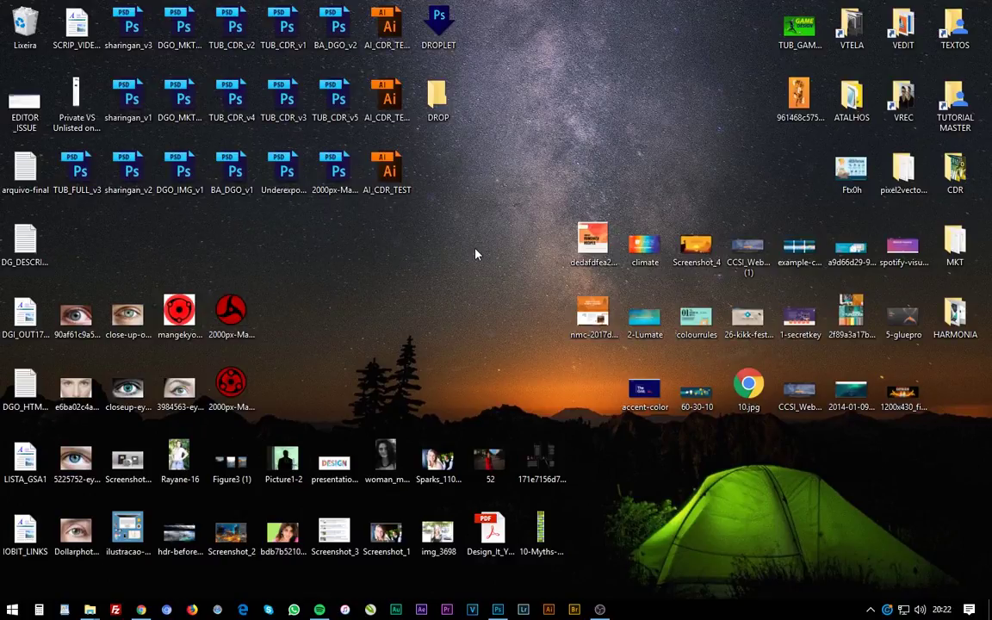
Step: Drop the woman model portrait, Rayane-16 and eye close-up images onto the DROPLET after checking DROP is empty
click(386, 456)
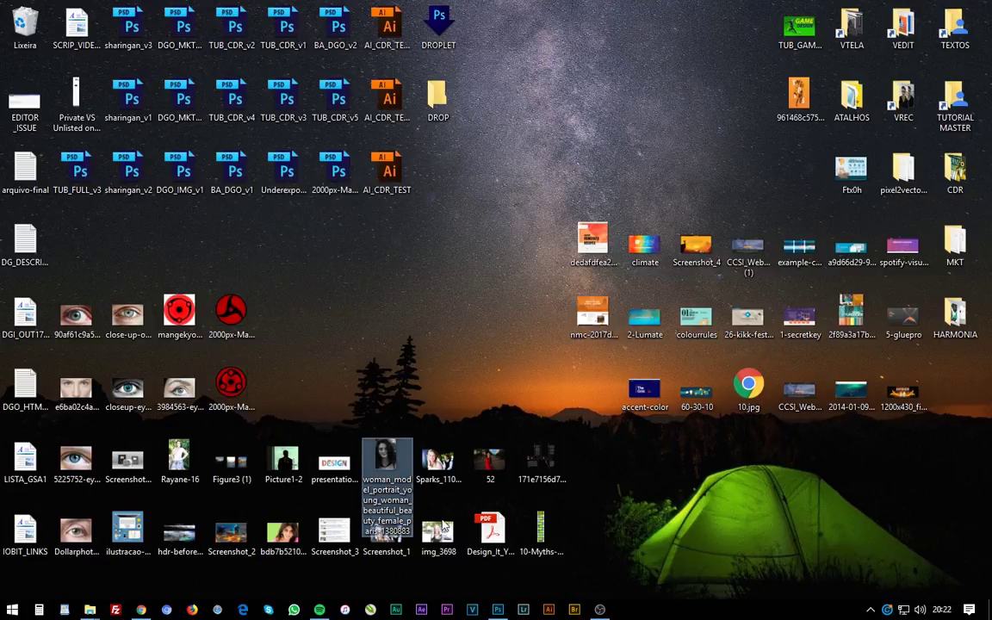
ctrl+click(179, 460)
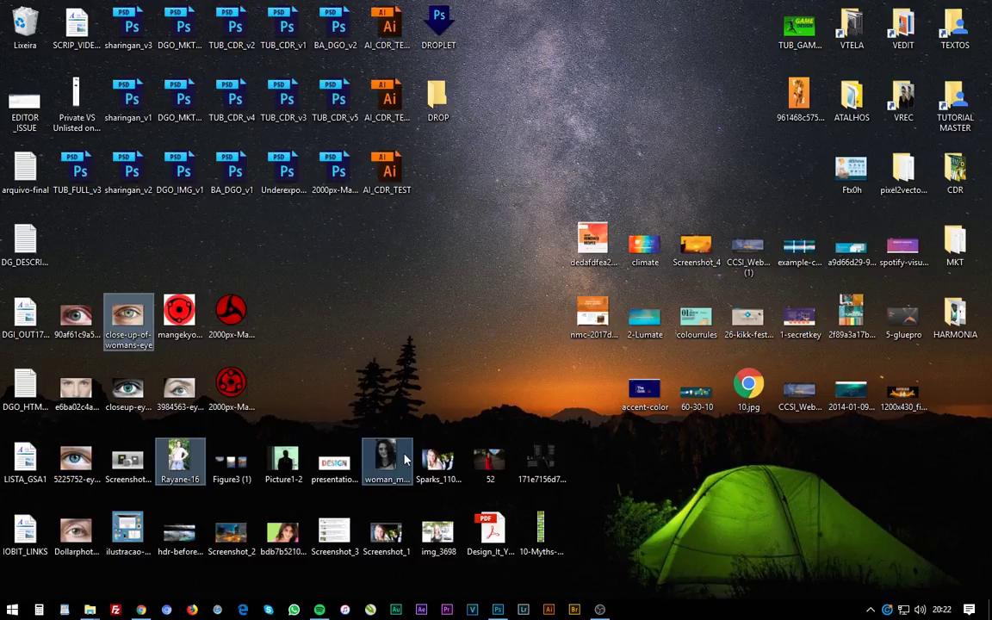
double_click(434, 99)
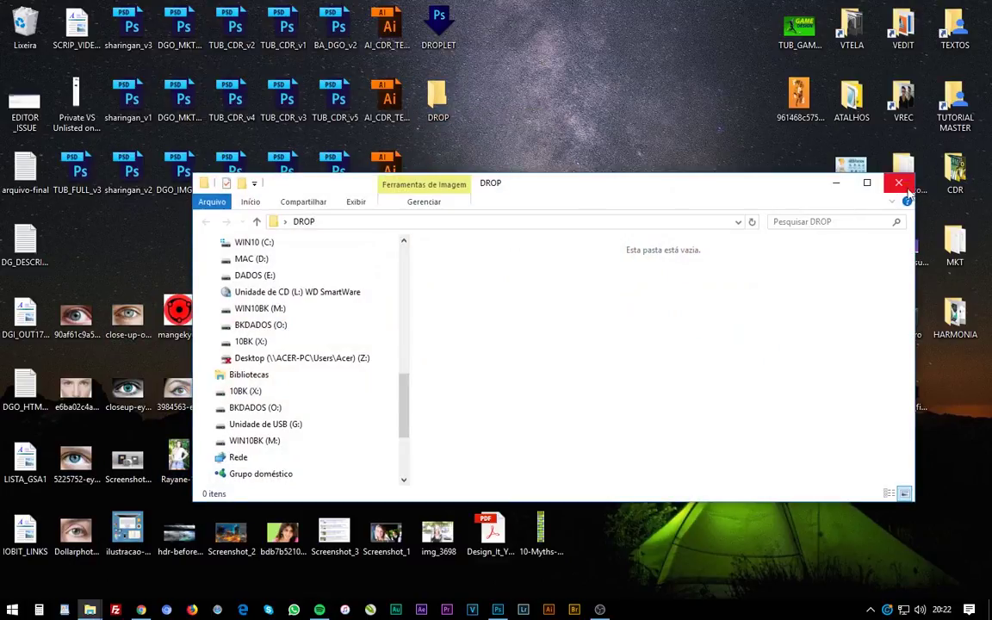
click(904, 185)
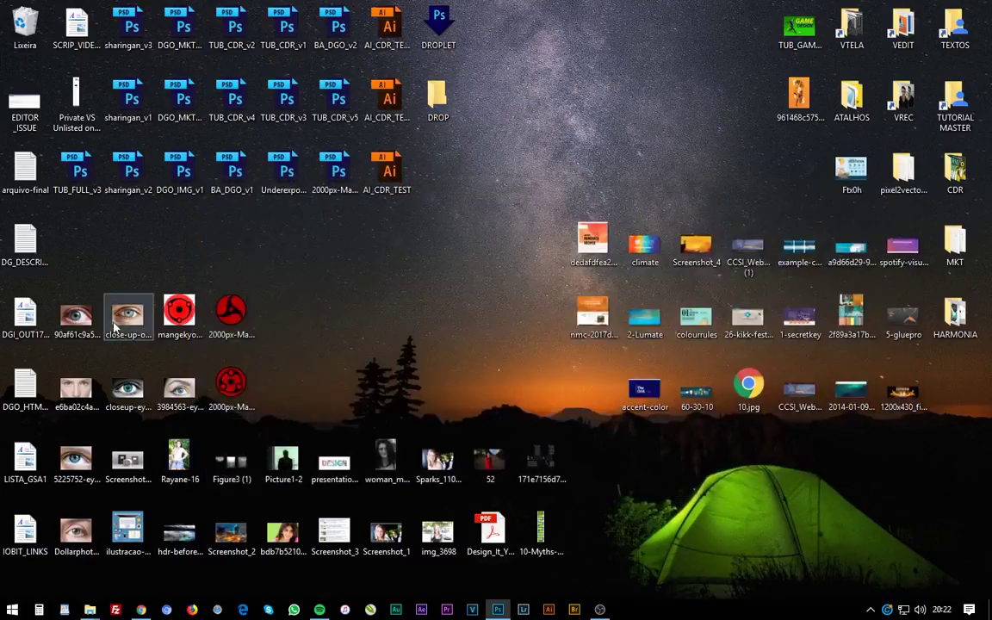
click(386, 460)
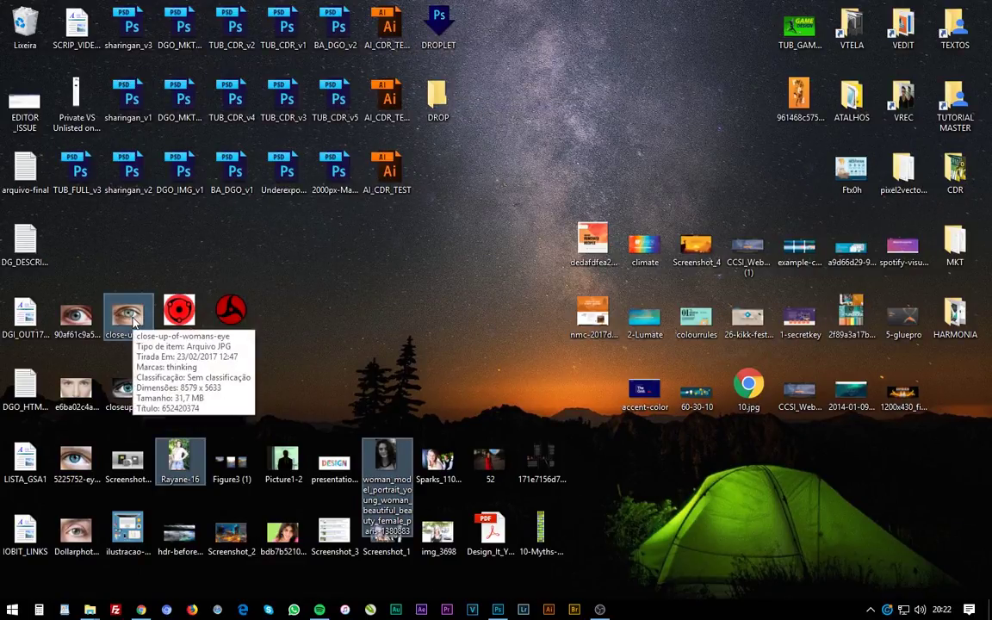
drag(133, 323, 452, 16)
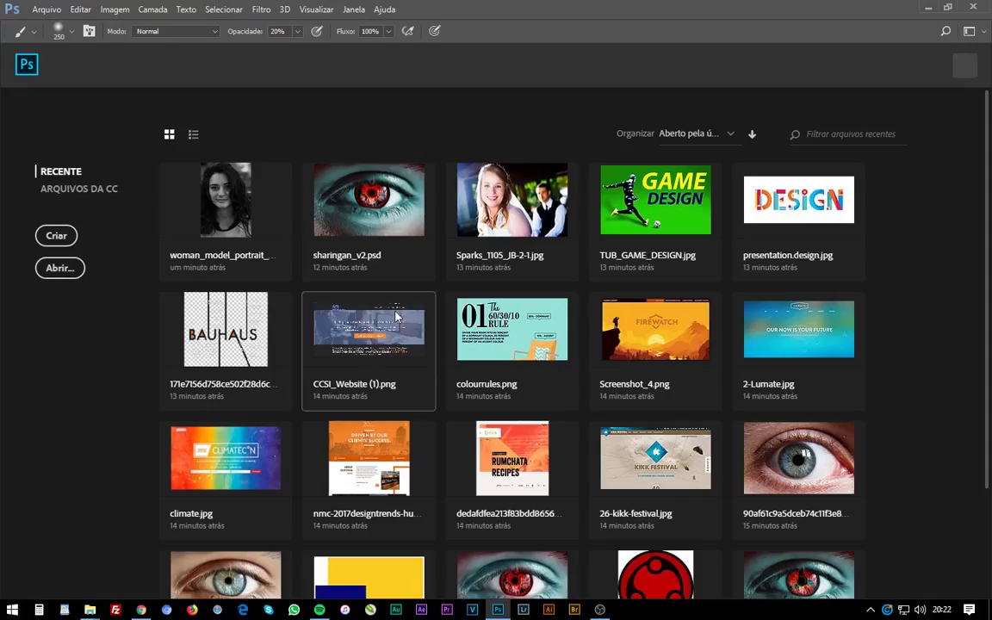
Step: Minimize Photoshop to bring the Windows desktop back into view
click(927, 7)
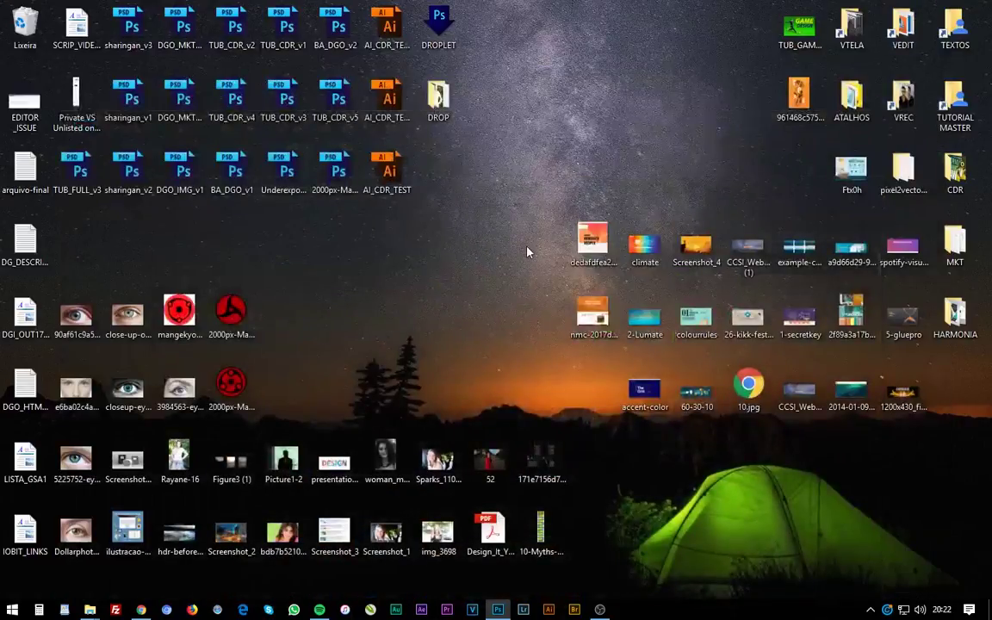
double_click(451, 109)
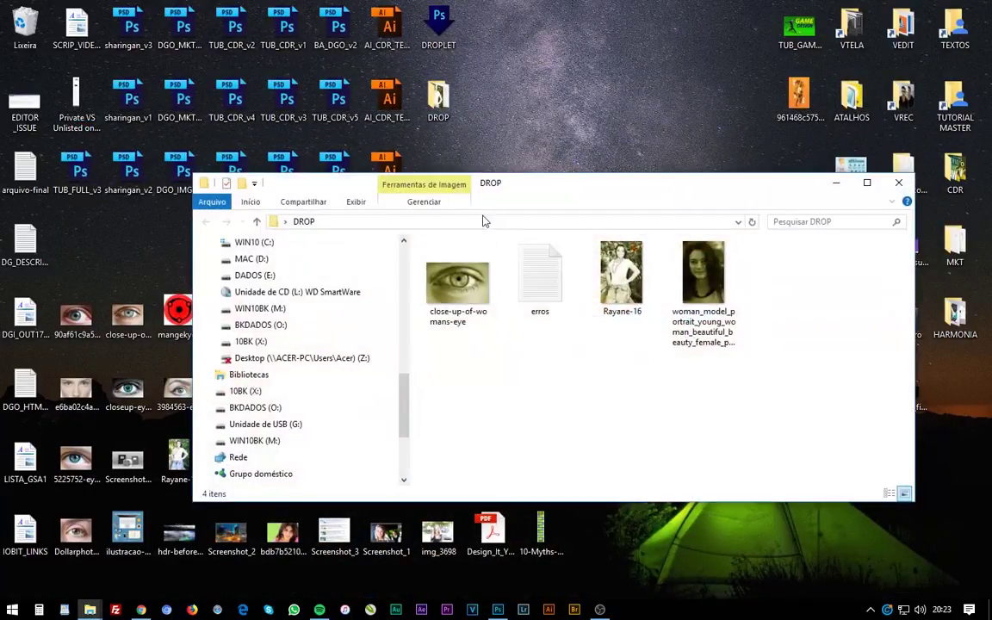
click(457, 280)
click(622, 284)
ctrl+click(697, 285)
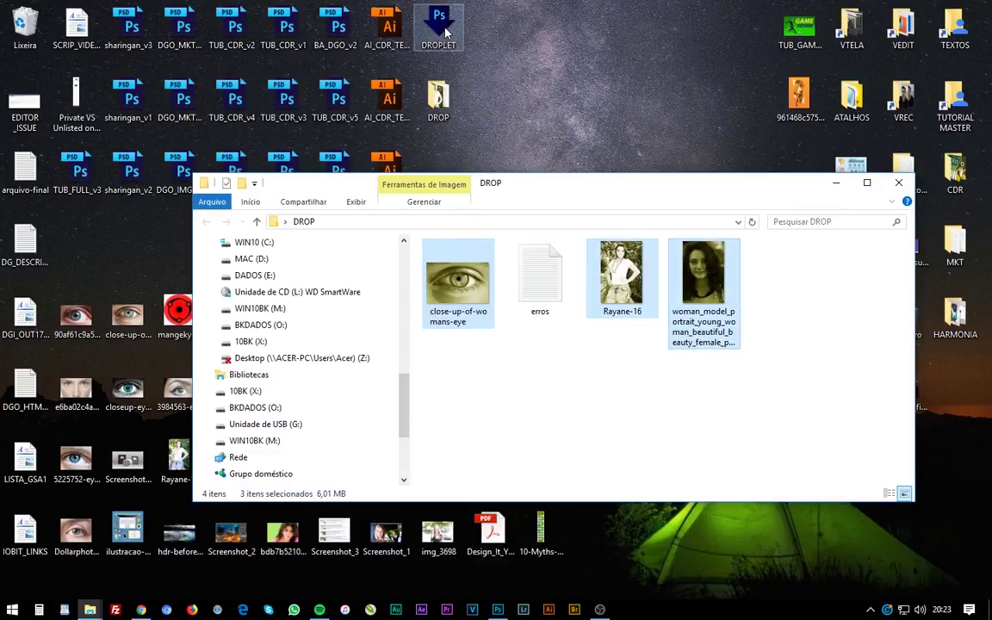
click(504, 274)
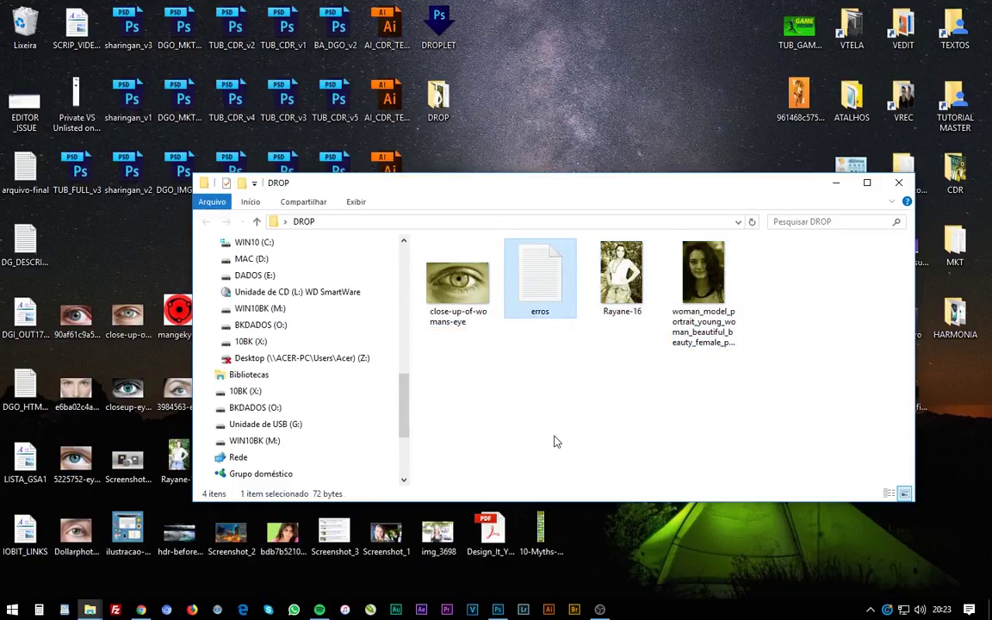
double_click(496, 262)
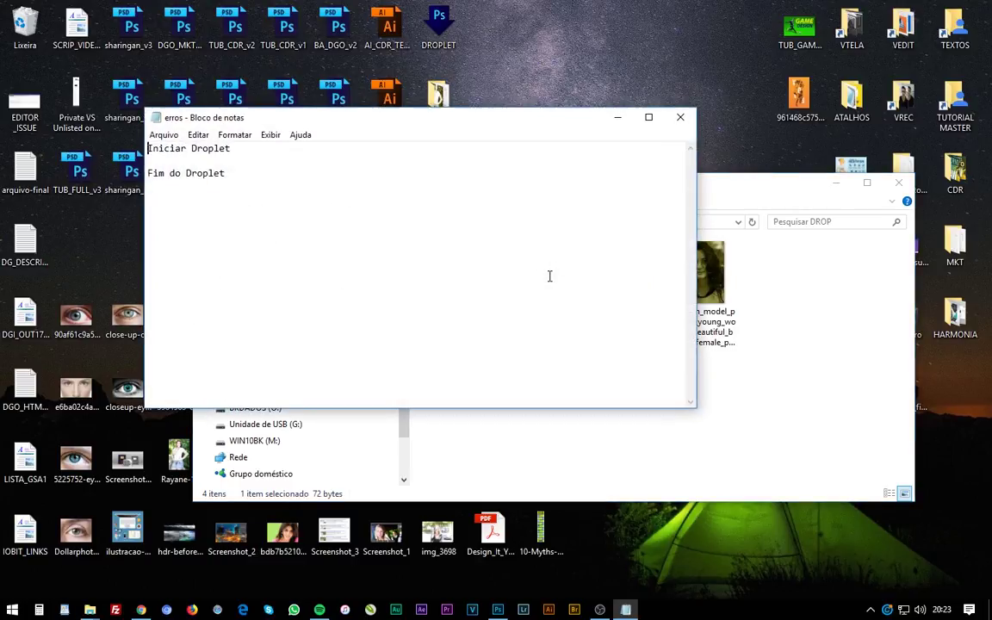
click(680, 116)
click(896, 184)
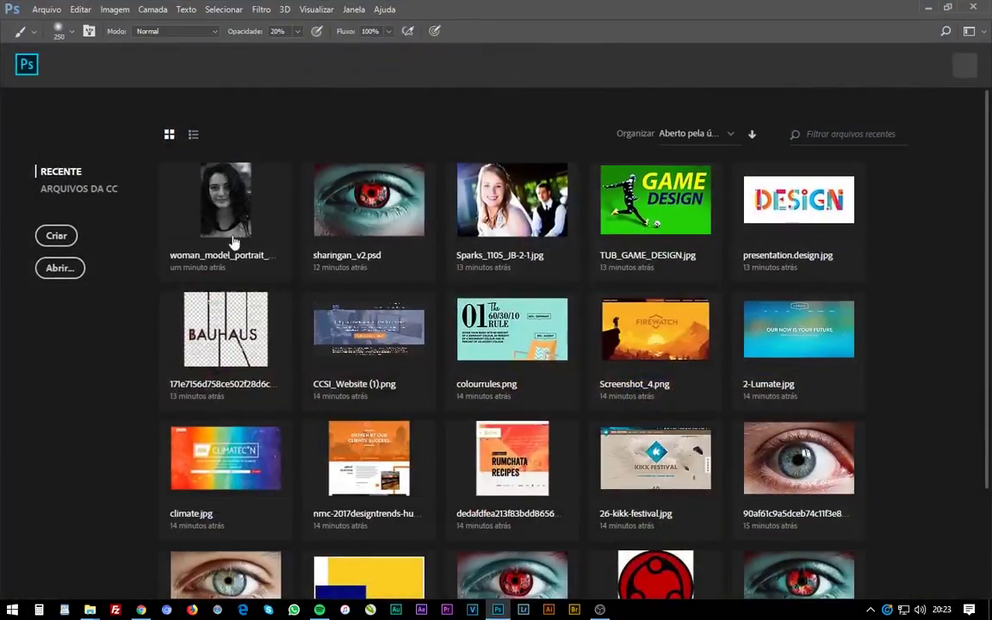
Step: Open woman_model_portrait in Photoshop and reposition the missing RGB profile (Perfil Ausente) warning
click(226, 207)
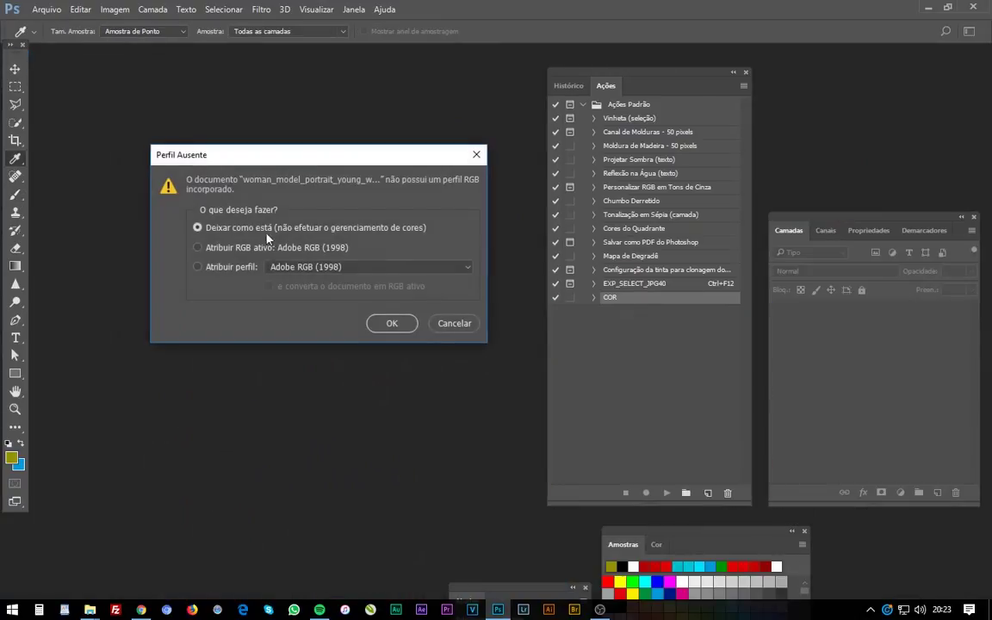
drag(320, 156, 323, 168)
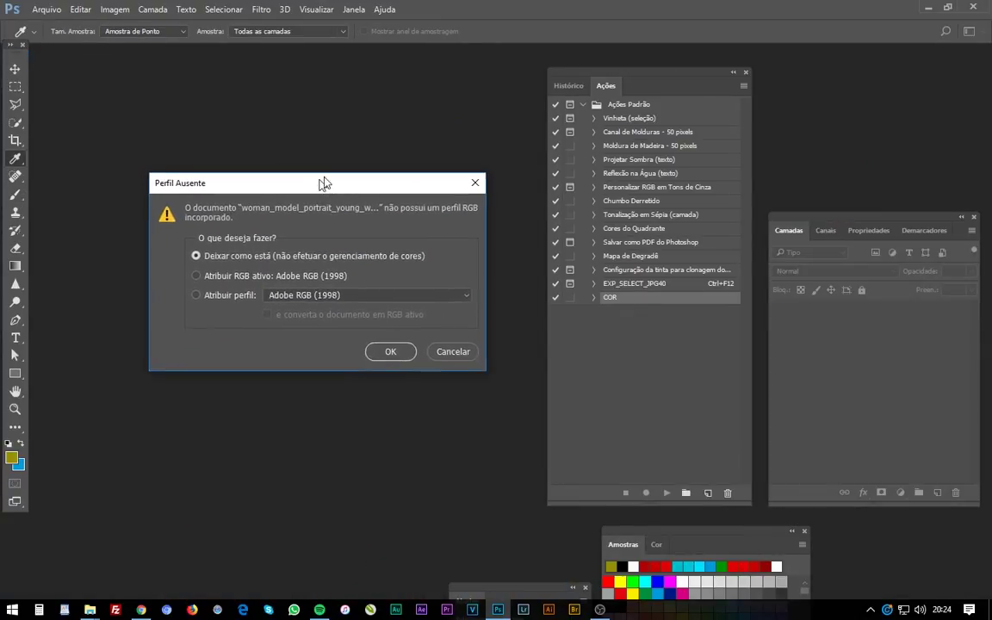
drag(323, 166, 338, 154)
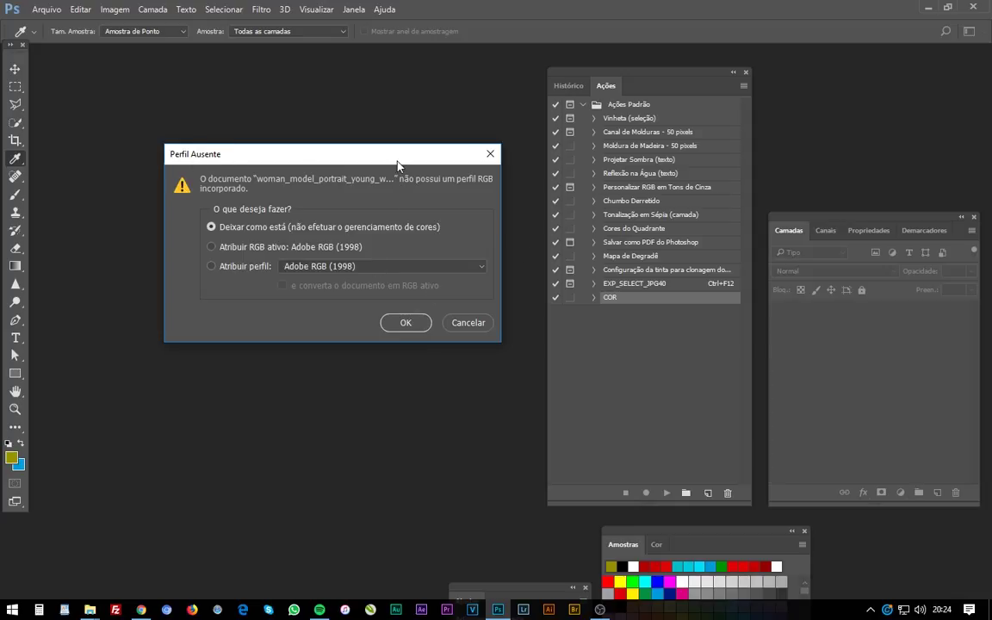
drag(397, 161, 379, 171)
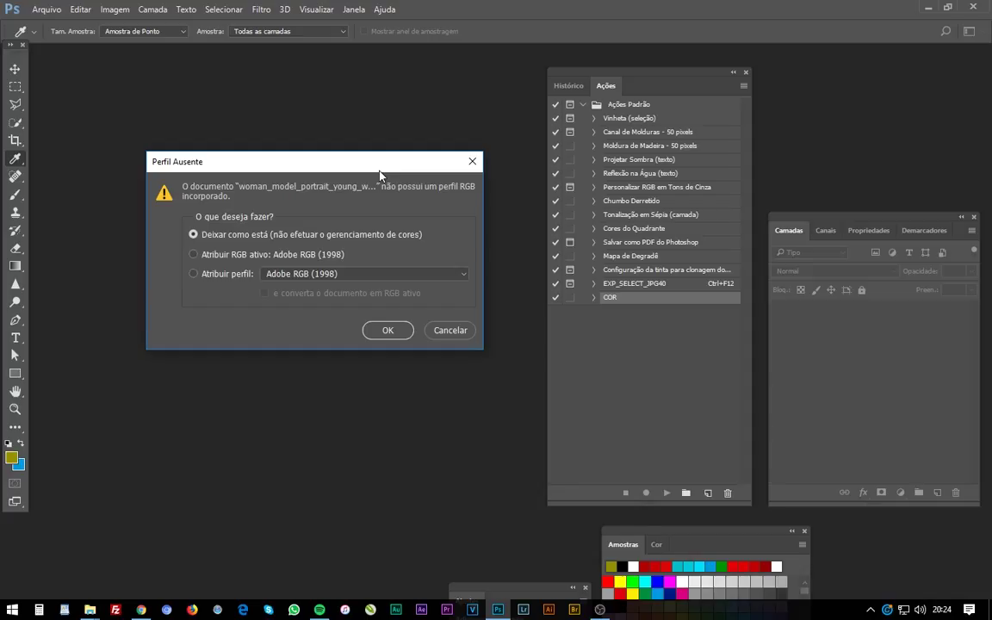
Step: Open the portrait without colour management and float it in its own window
click(388, 331)
key(b)
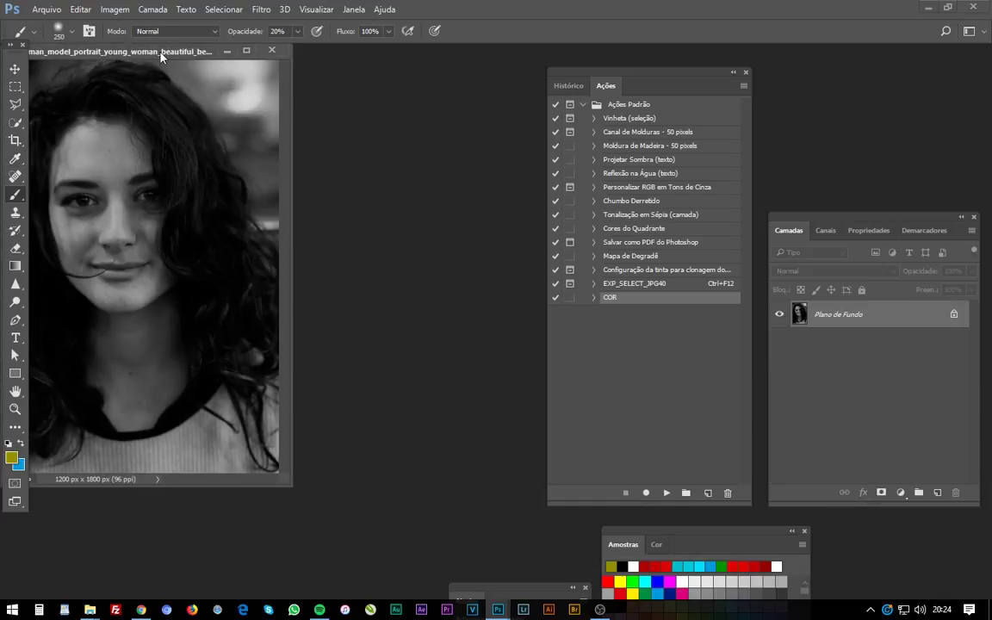
drag(143, 46, 302, 80)
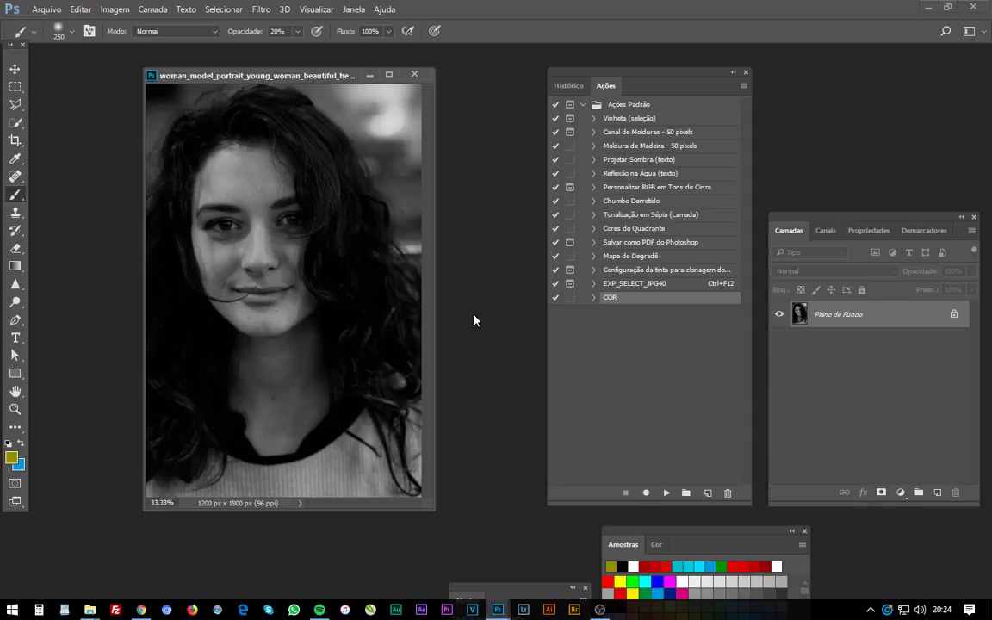
drag(256, 69, 218, 65)
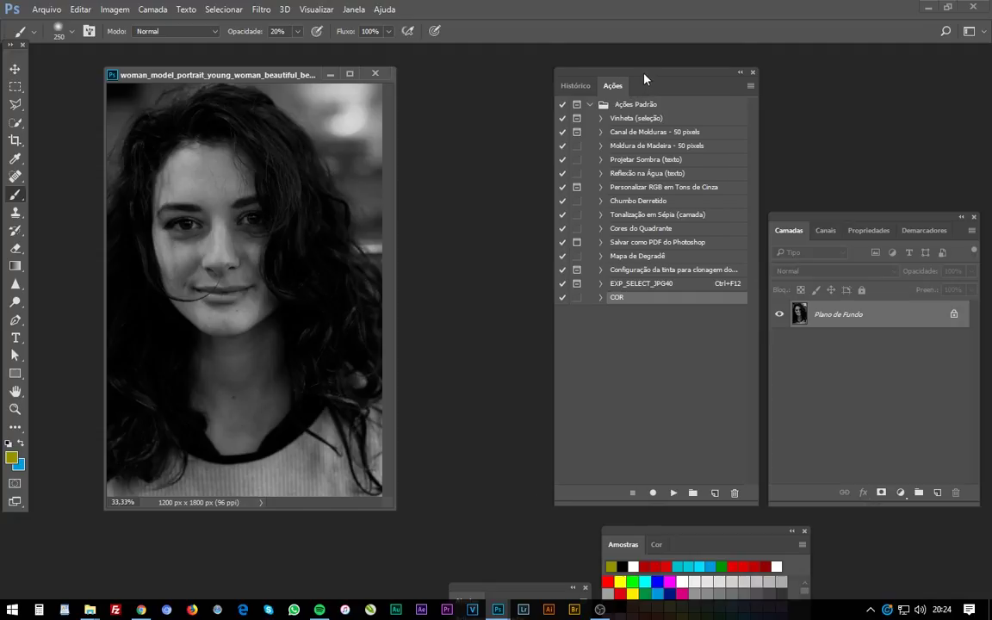
drag(625, 90, 593, 86)
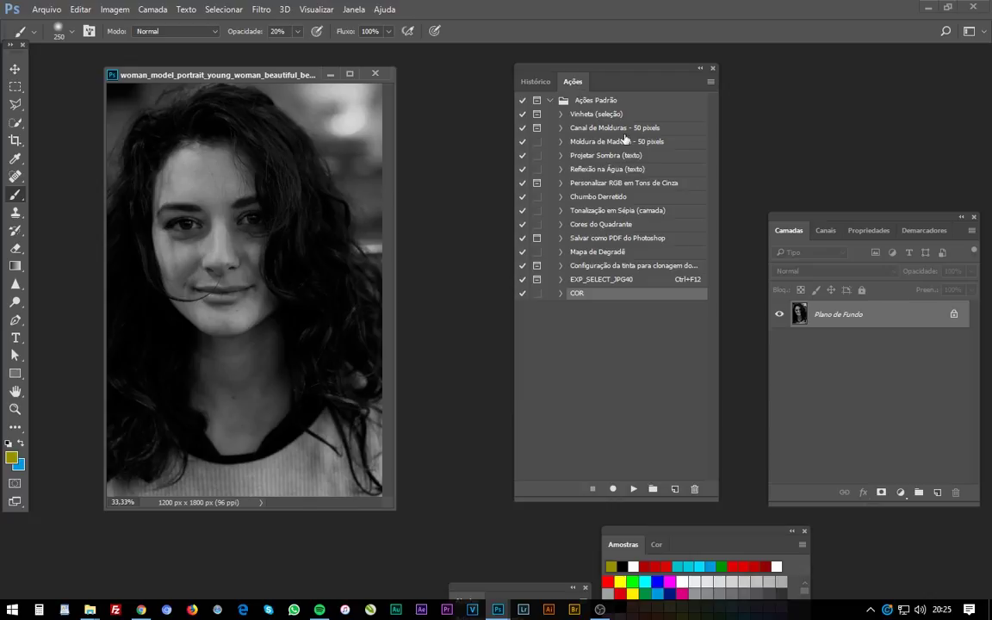
Step: Review the COR action's steps by expanding and collapsing it in the Actions panel
click(560, 295)
click(560, 295)
click(561, 294)
click(561, 293)
drag(173, 80, 130, 78)
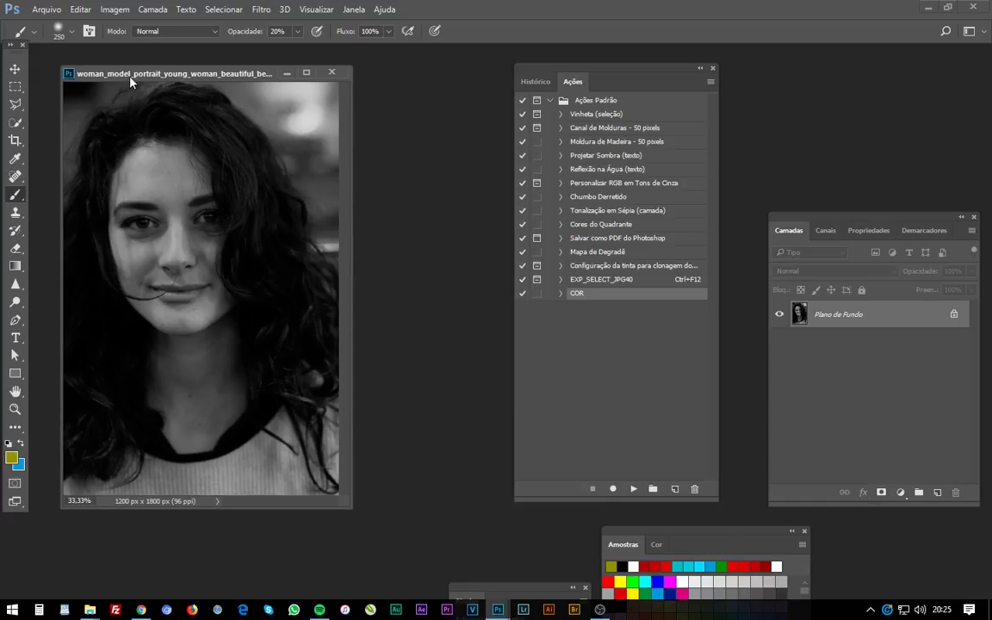
click(49, 10)
mouse_move(63, 311)
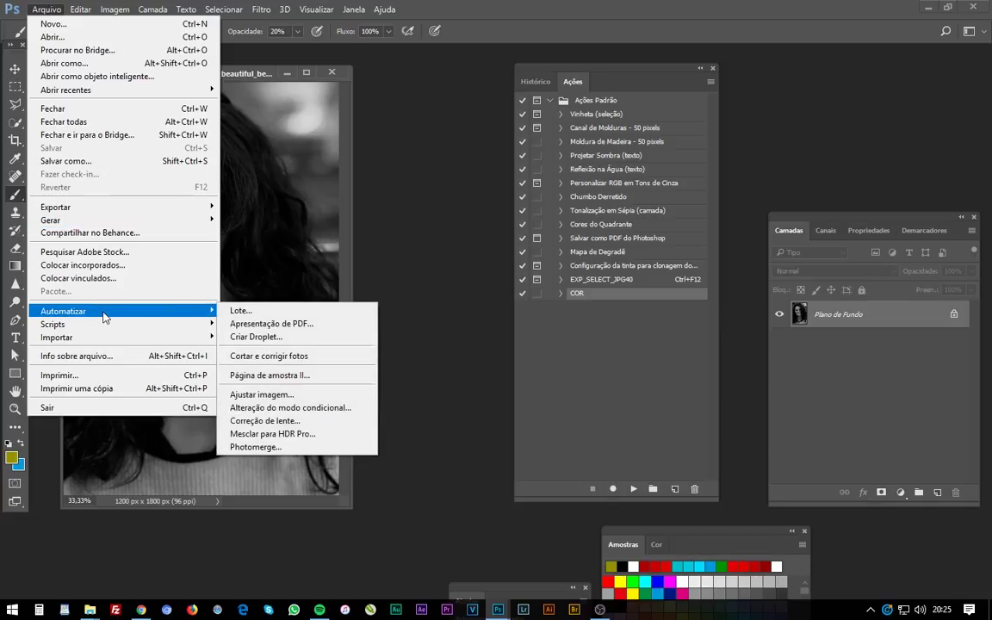
Step: Bring up Criar Droplet settings for drop4.exe on the desktop running the COR action
click(285, 340)
drag(446, 170, 452, 315)
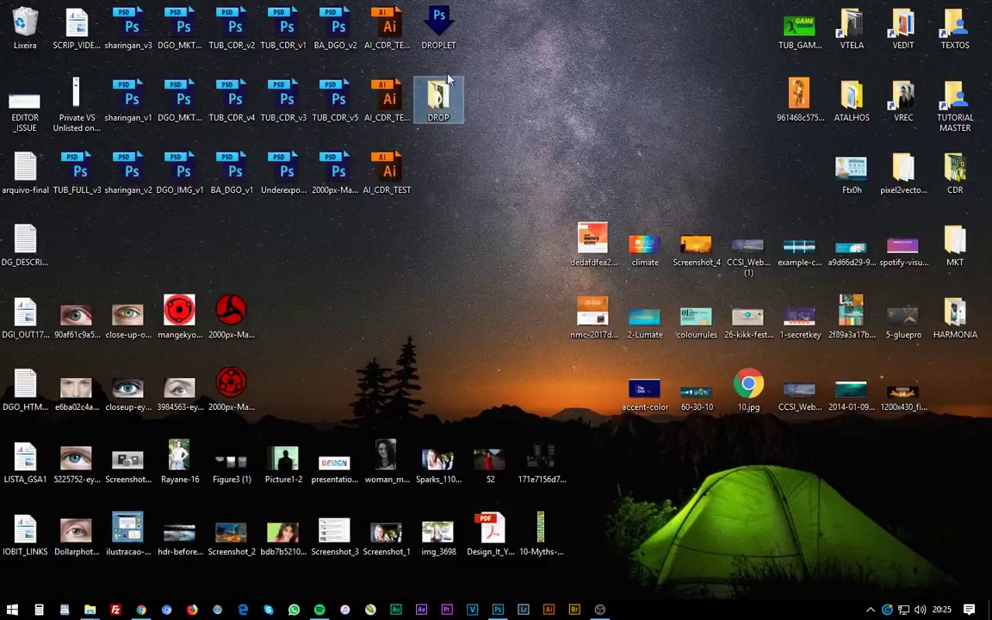
key(super+Tab)
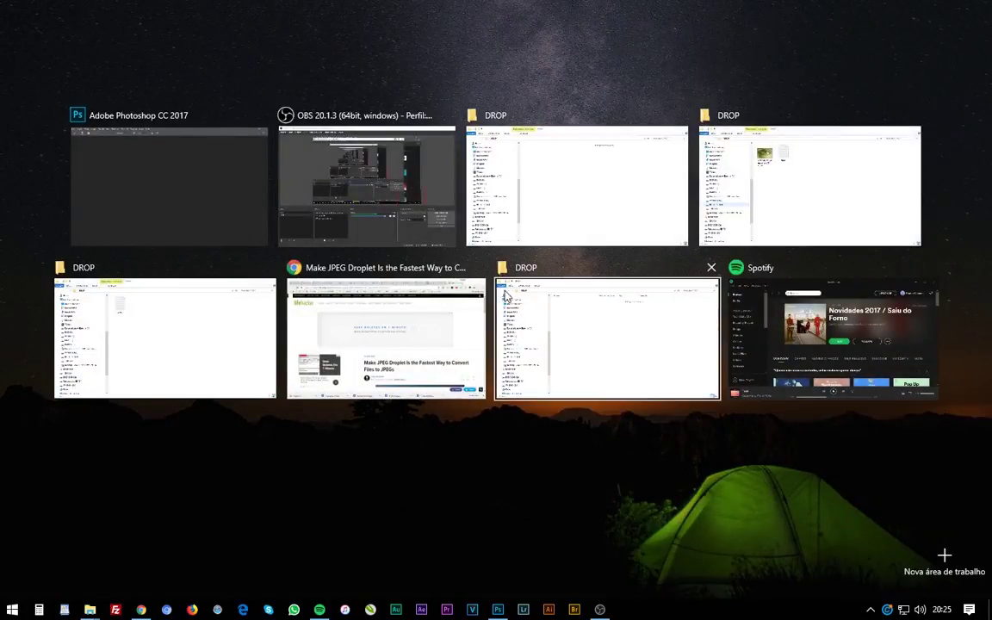
click(180, 211)
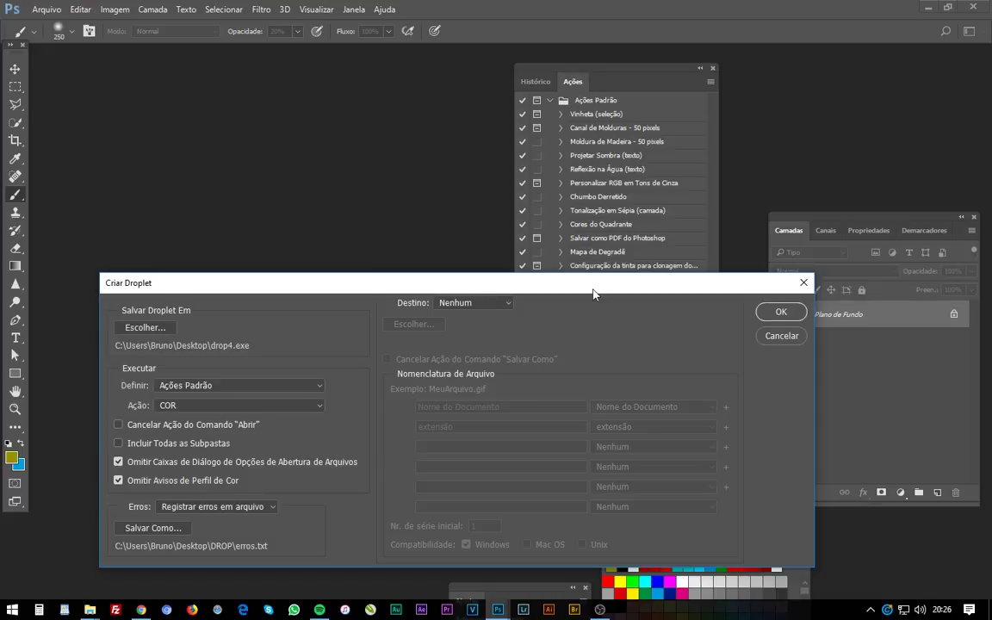
Step: Keep Erros on 'Registrar erros em arquivo', logging to erros.txt in the DROP folder
drag(593, 293, 597, 323)
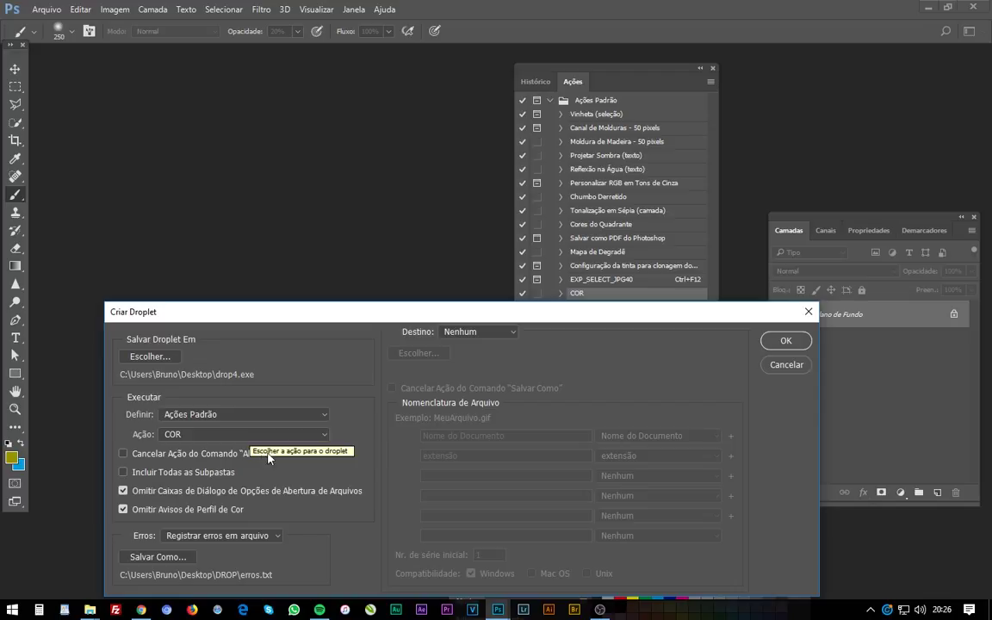
drag(276, 314, 284, 296)
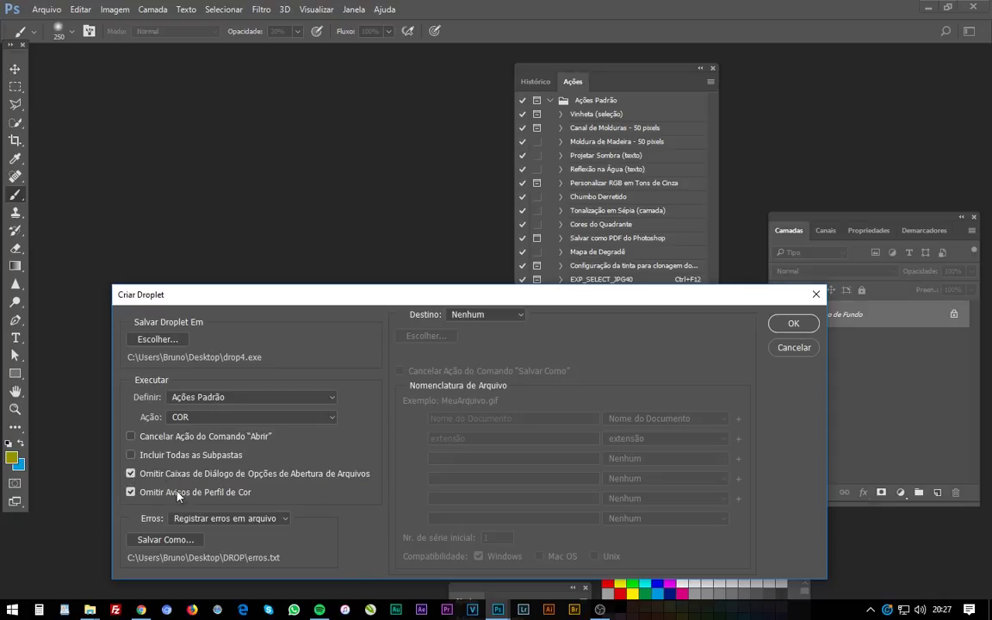
drag(277, 293, 256, 212)
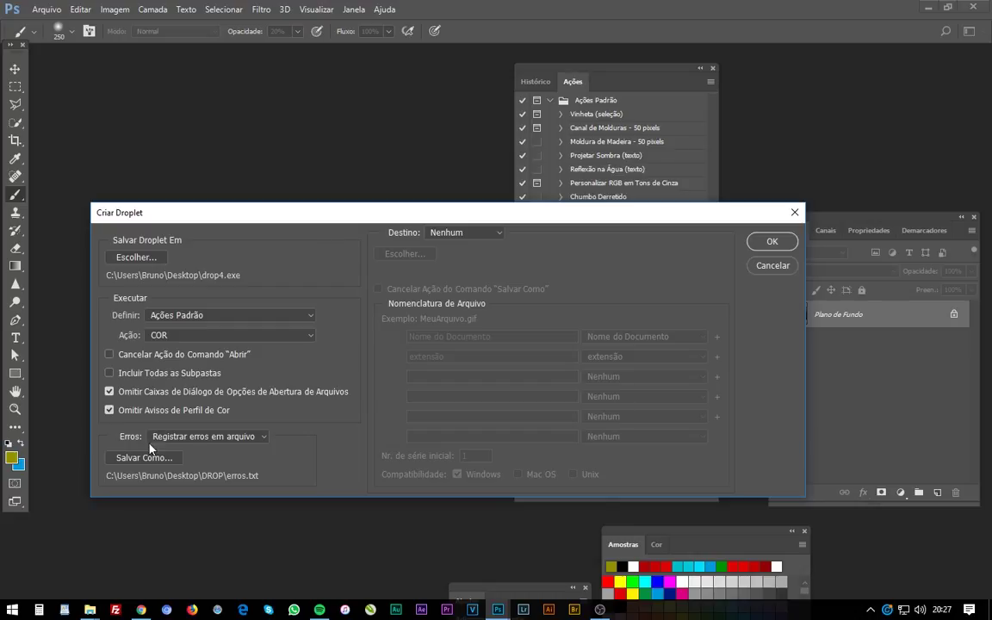
click(263, 440)
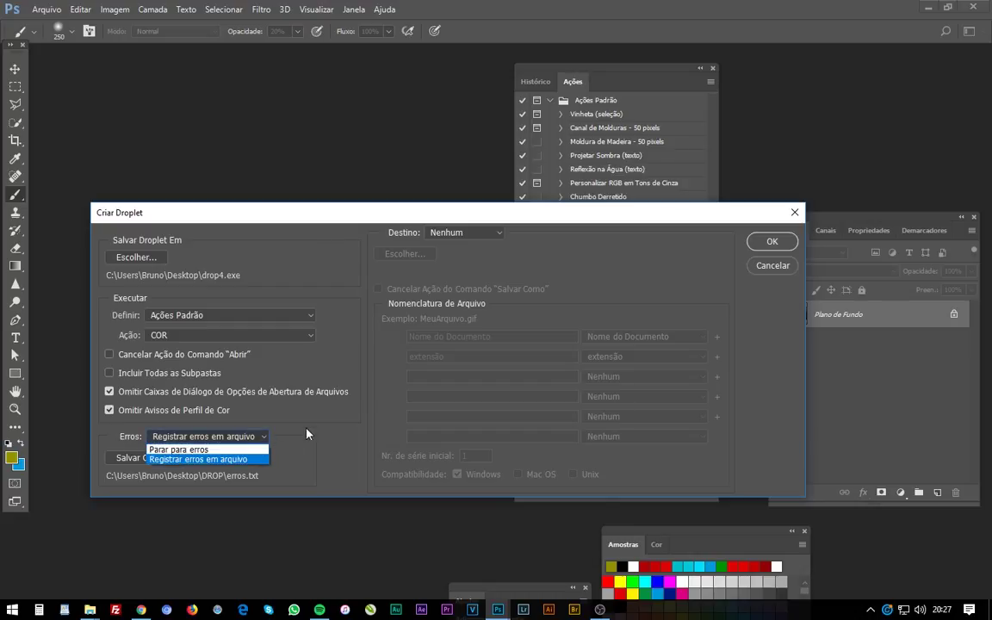
click(187, 463)
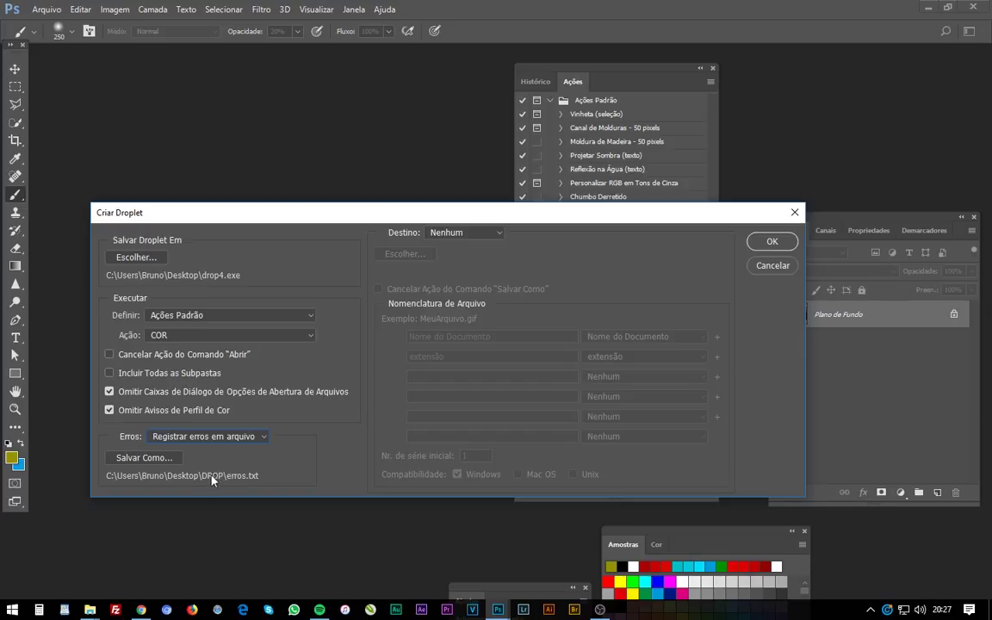
drag(454, 212, 435, 214)
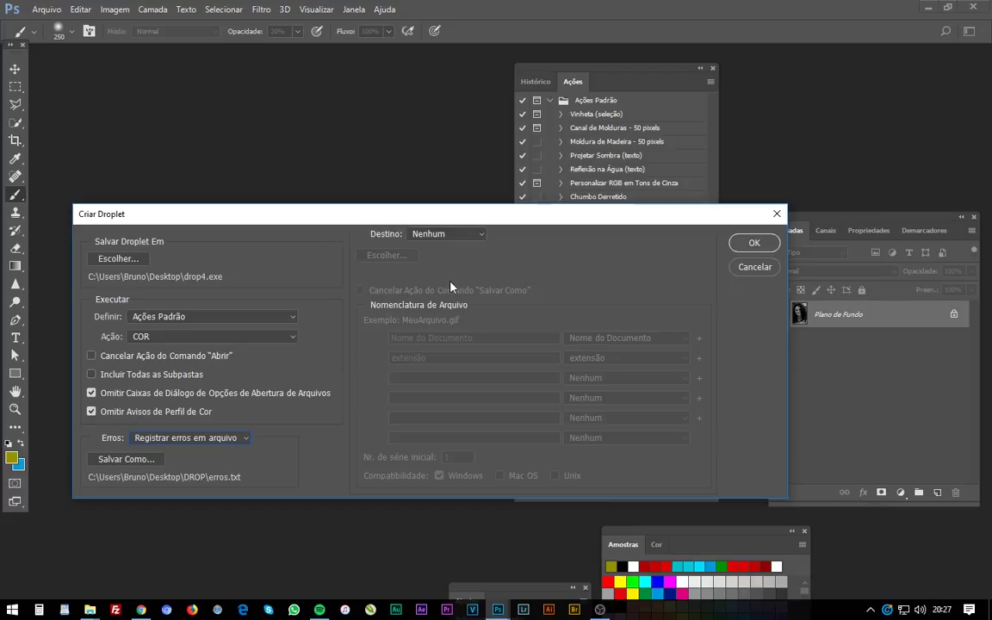
Step: Review the options available in the droplet's Destino dropdown
click(461, 235)
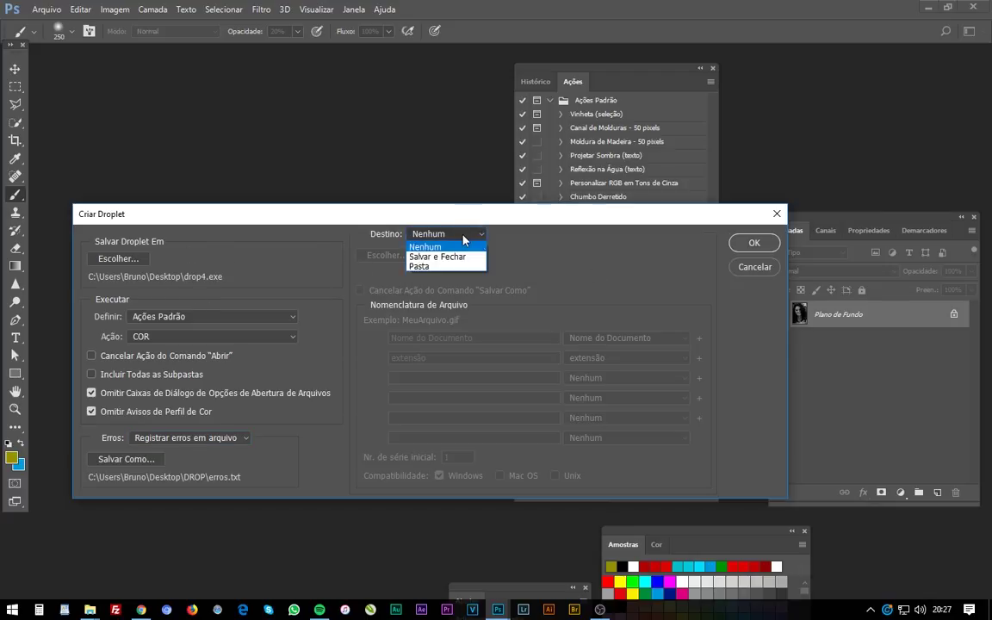
click(522, 245)
click(447, 235)
click(556, 256)
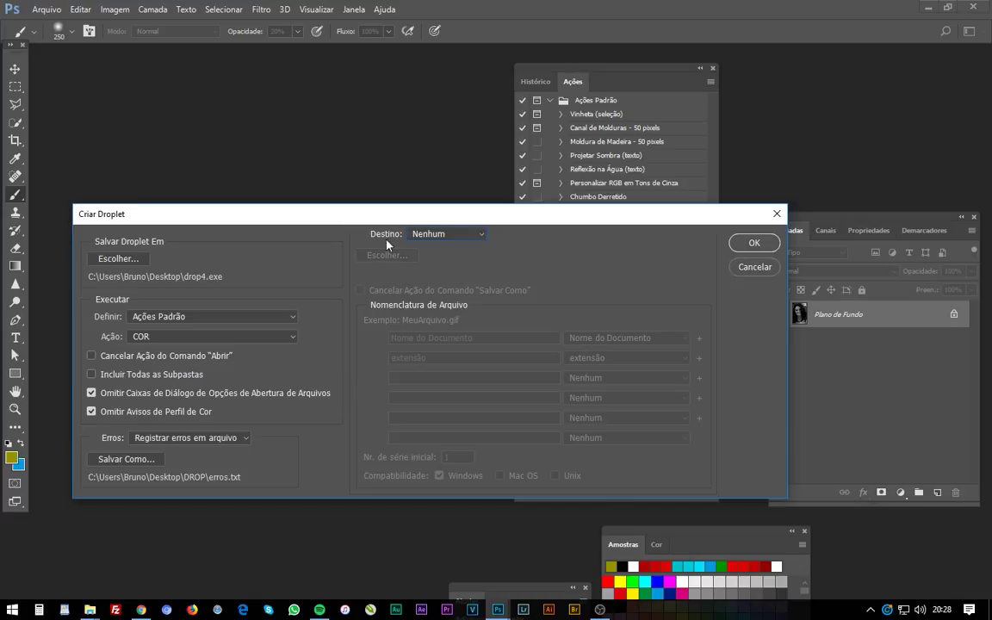
click(447, 233)
click(417, 244)
Step: Close the Criar Droplet dialog and expand the COR action to show its steps
drag(474, 212, 481, 221)
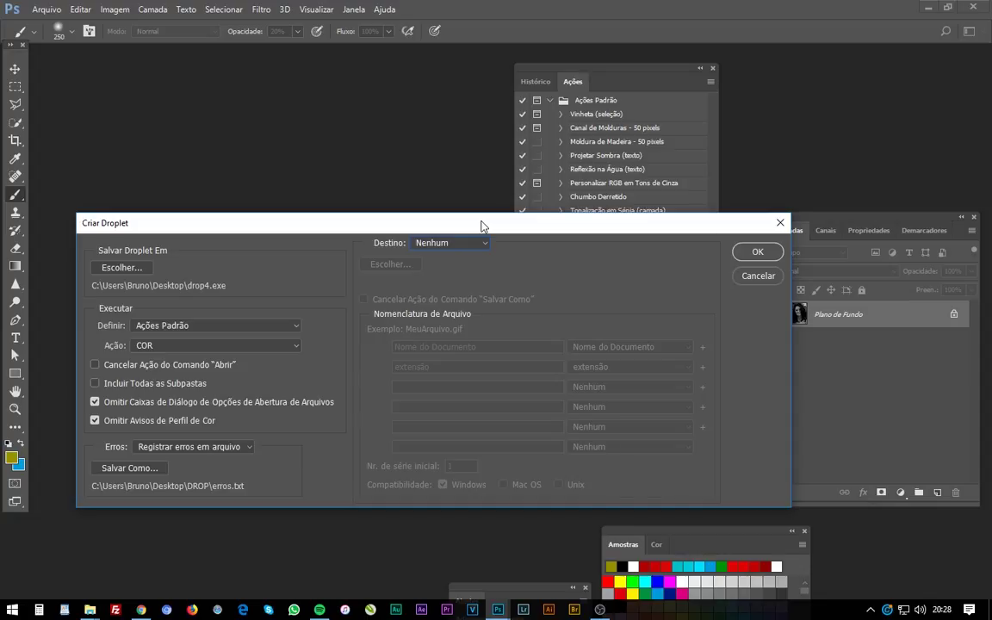
drag(496, 226, 434, 437)
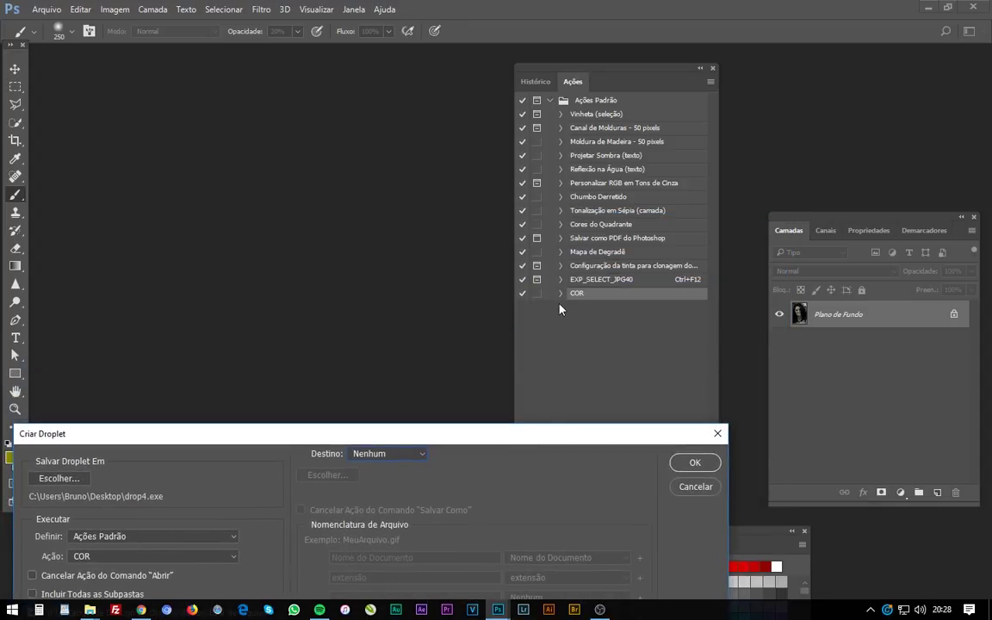
drag(697, 429, 649, 353)
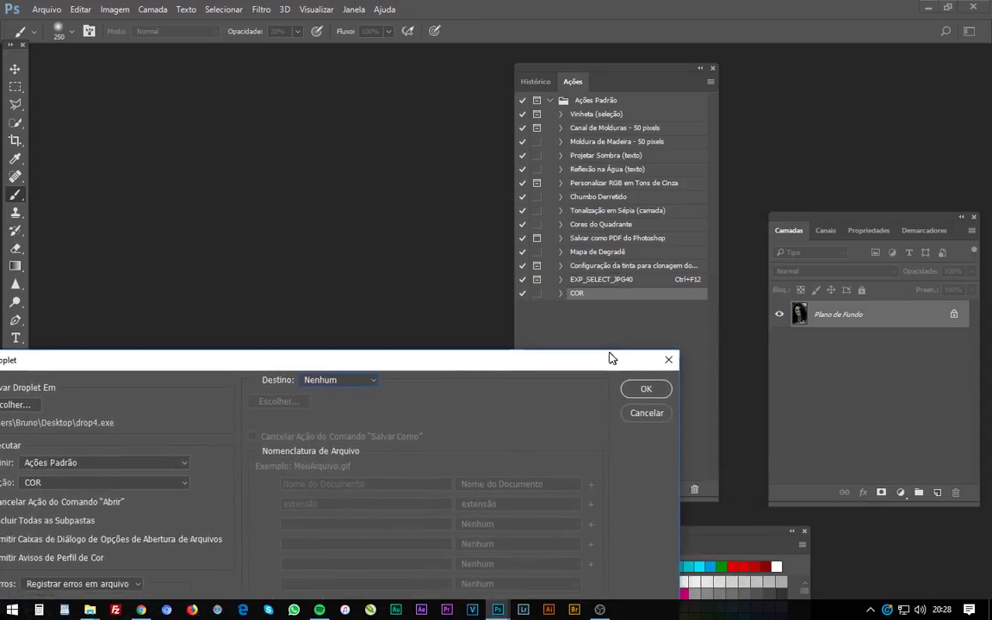
click(669, 358)
click(561, 293)
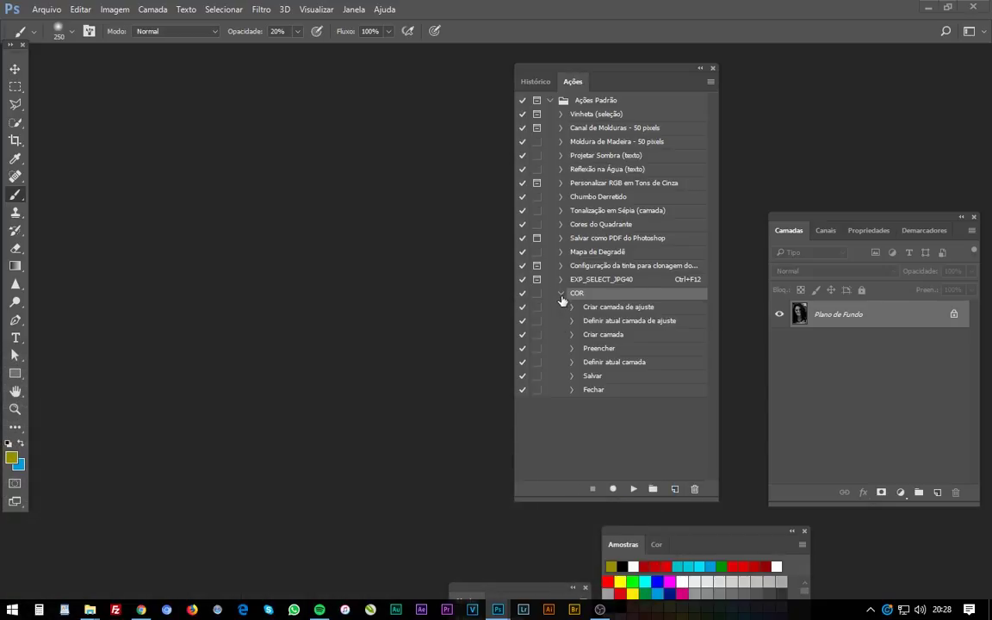
click(572, 376)
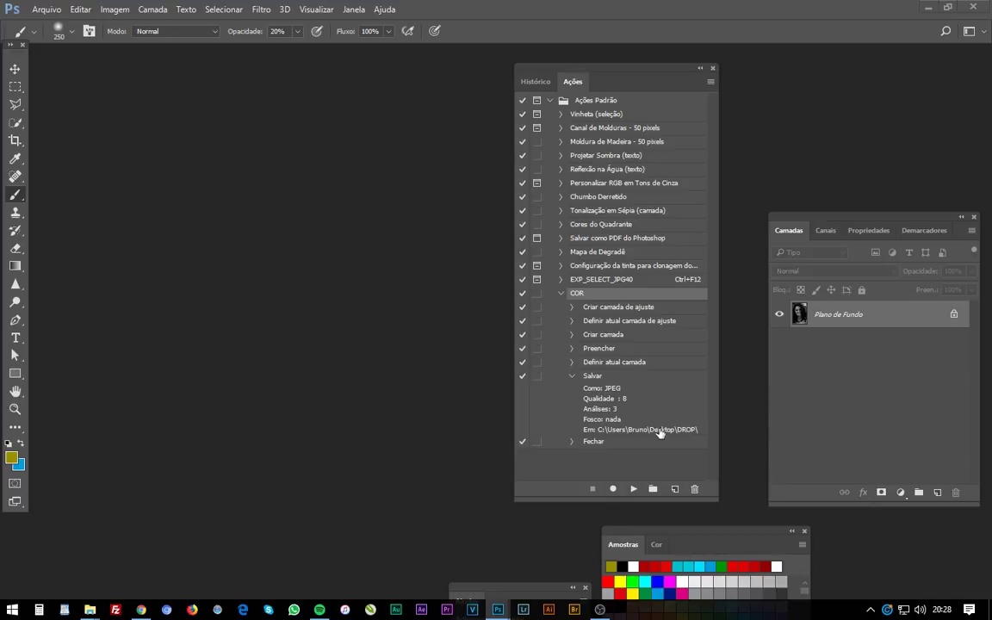
click(572, 376)
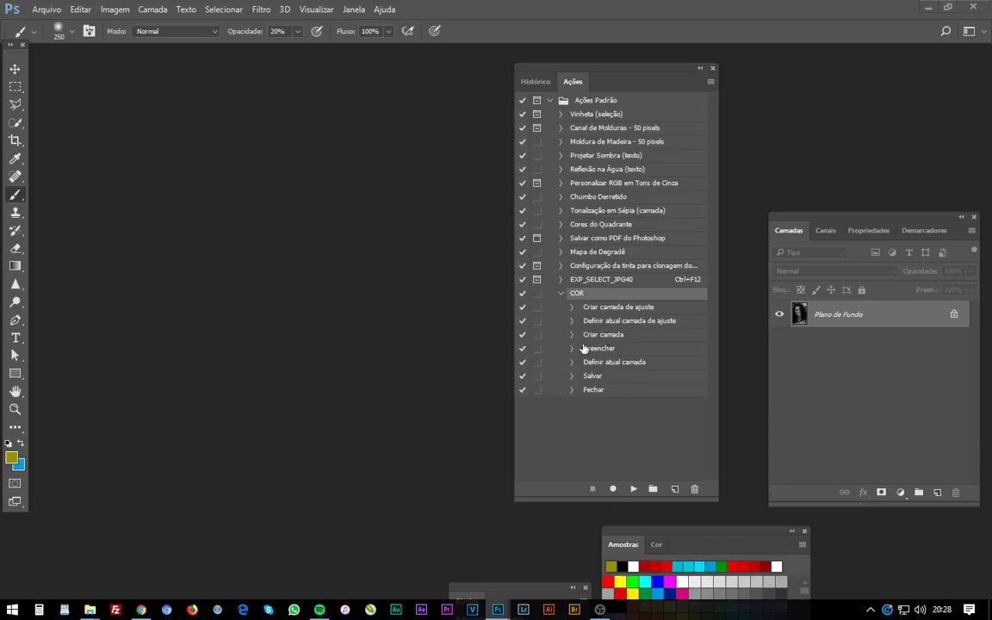
Step: Reopen Criar Droplet, still on COR with erros.txt logging, and show the Destino choices
click(47, 9)
mouse_move(64, 311)
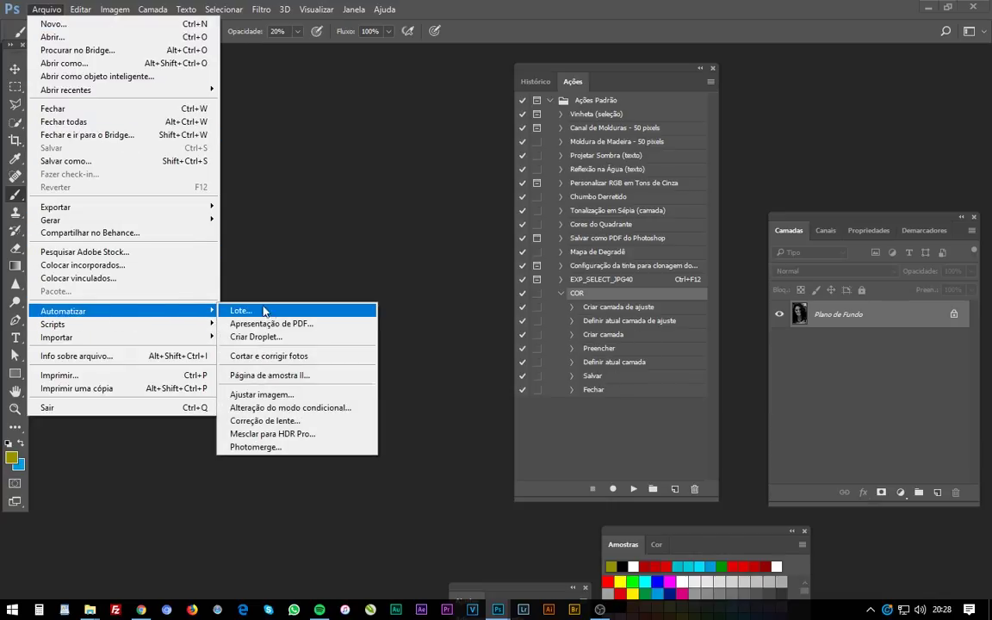
click(293, 337)
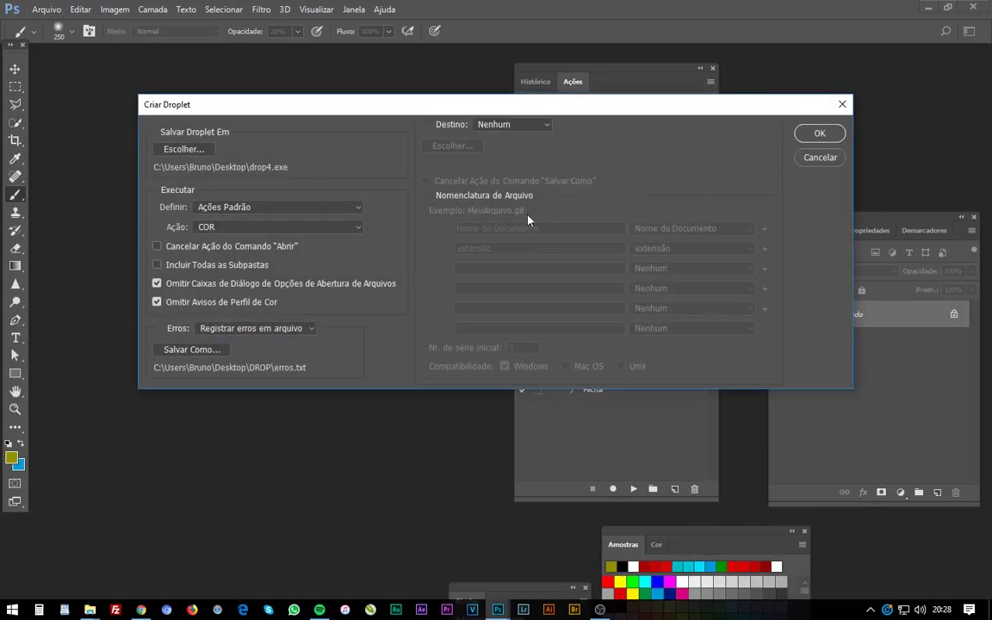
drag(497, 106, 483, 349)
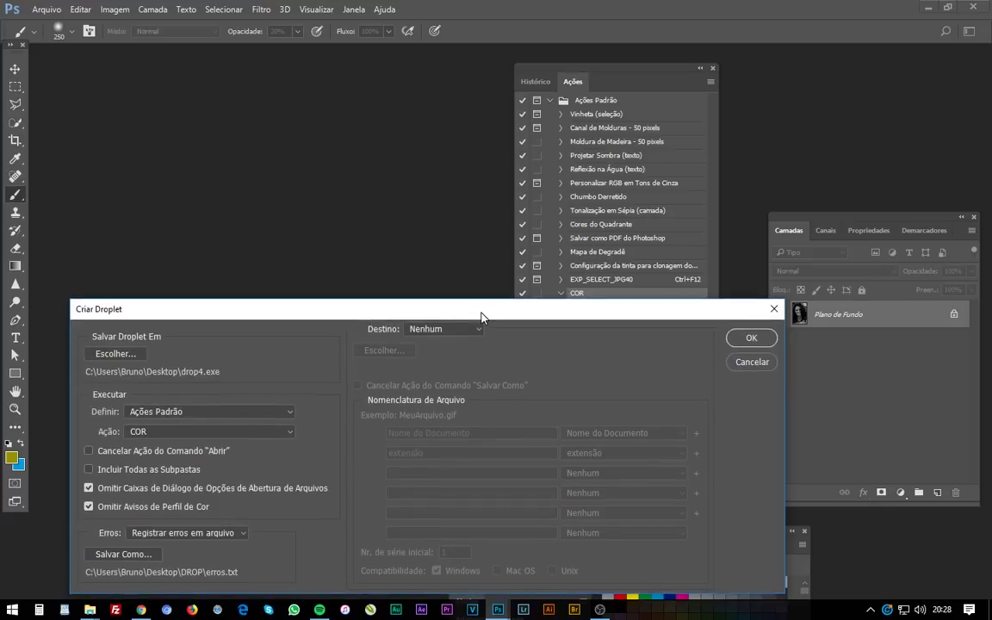
drag(481, 322, 481, 316)
click(479, 327)
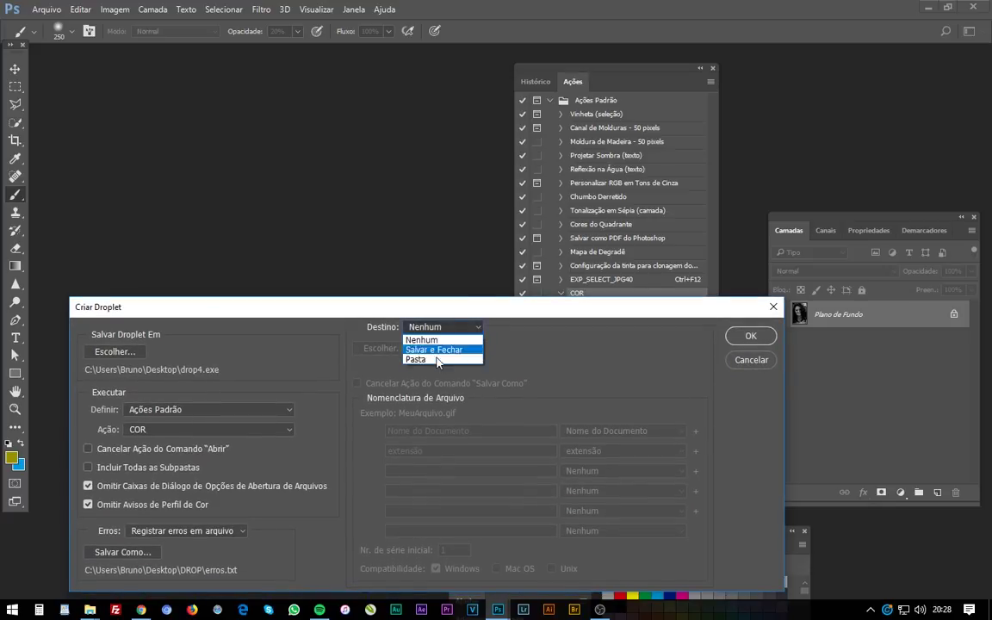
Step: Change the droplet destination from Salvar e Fechar to Pasta, naming files Nome do Documento plus extensão
click(431, 348)
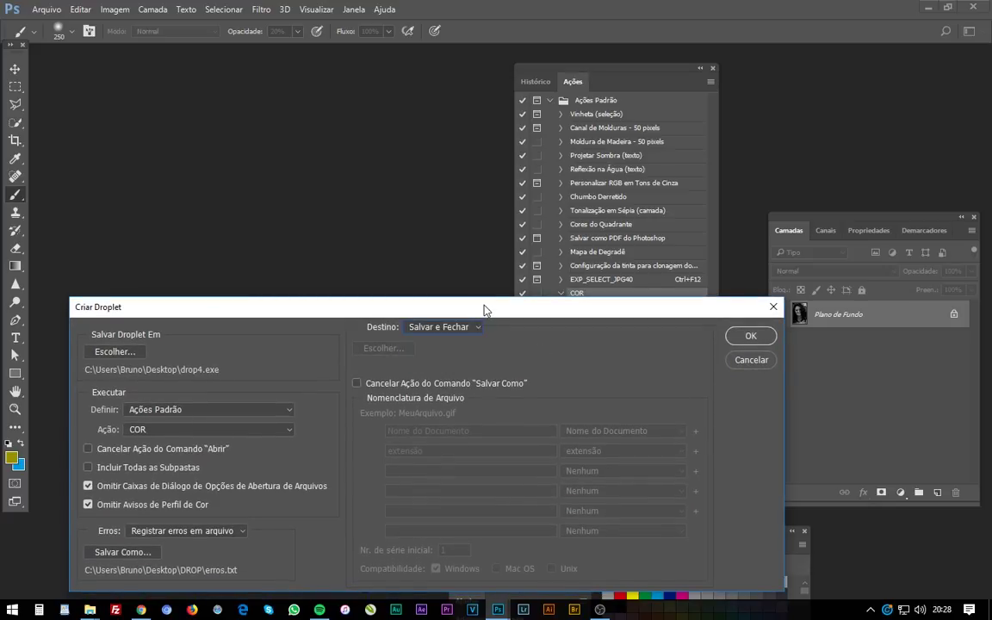
drag(484, 309, 483, 106)
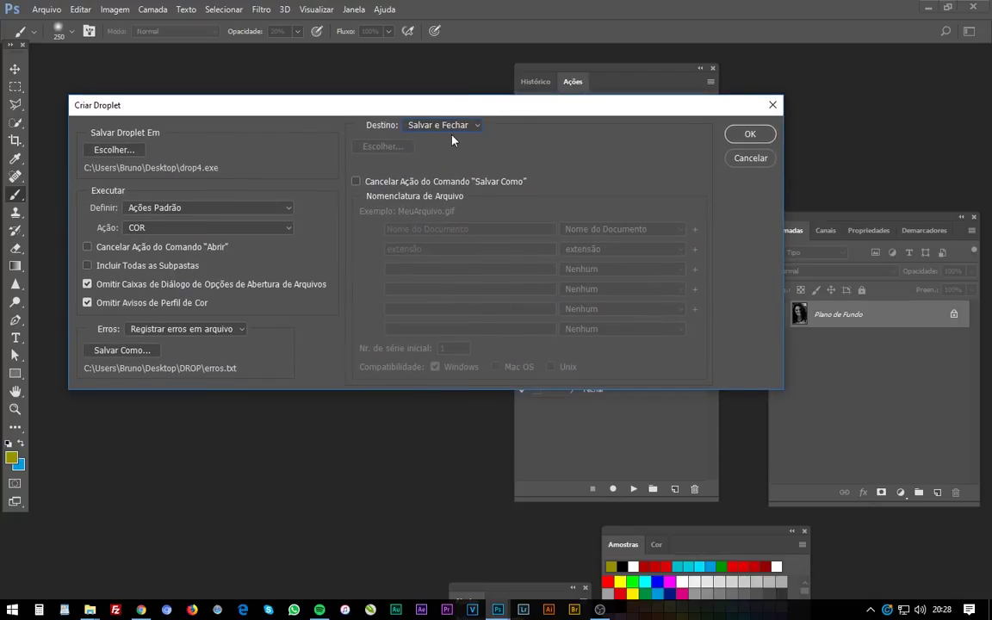
click(473, 126)
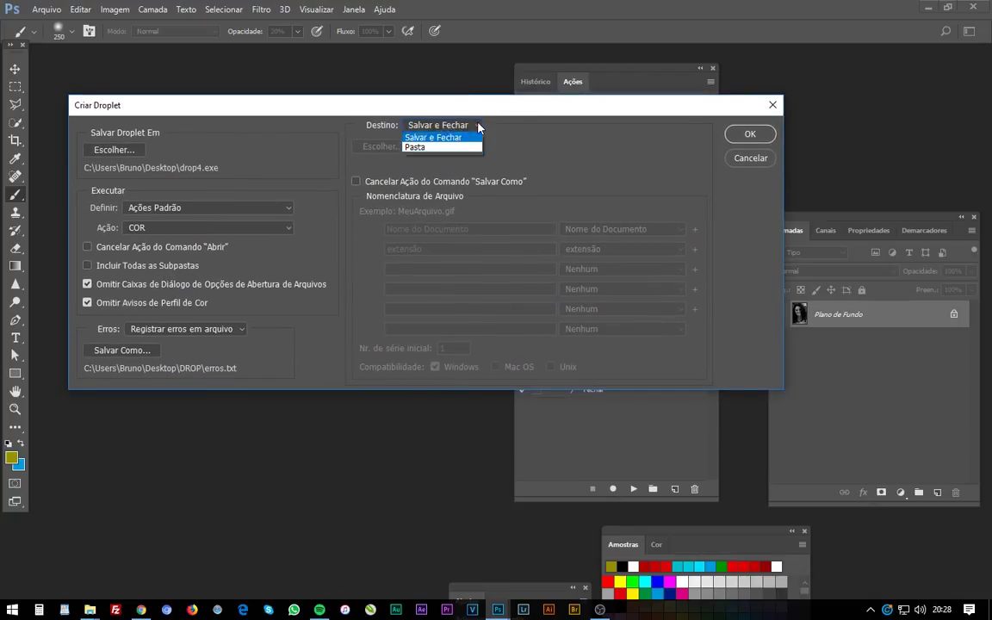
click(440, 159)
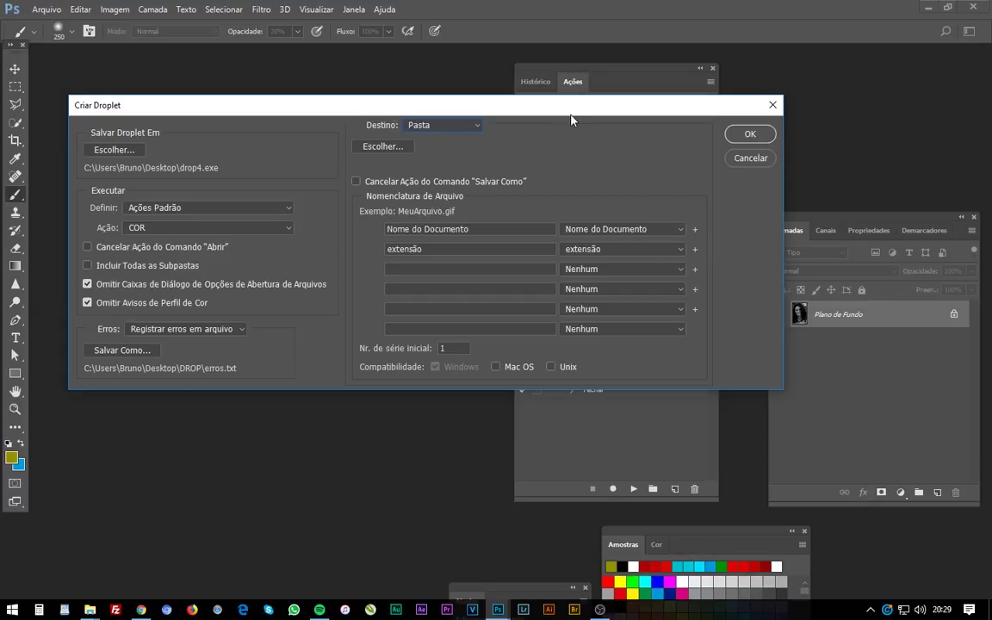
drag(571, 120, 560, 135)
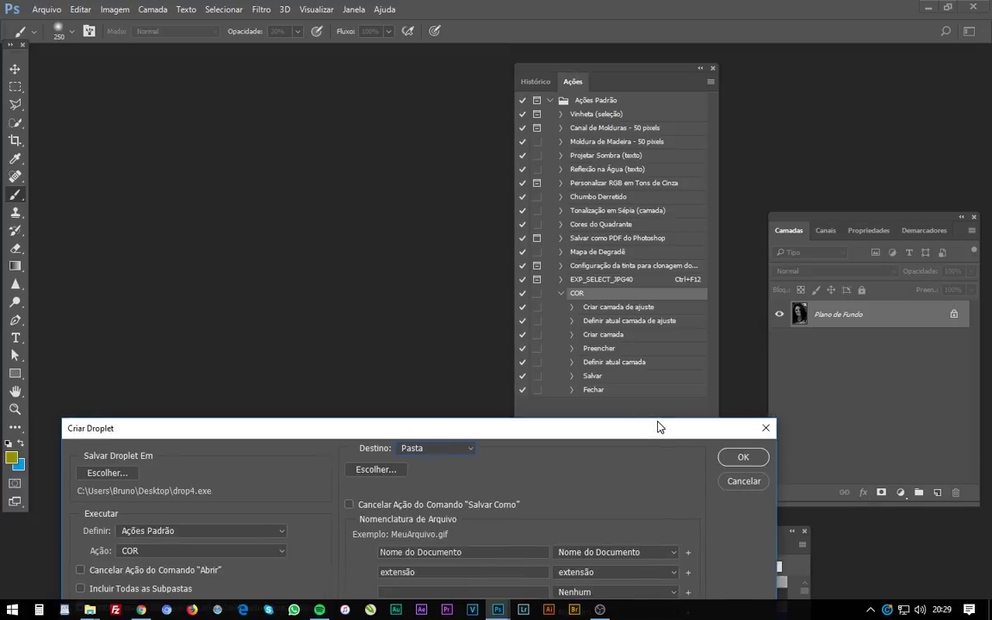
drag(654, 119, 665, 416)
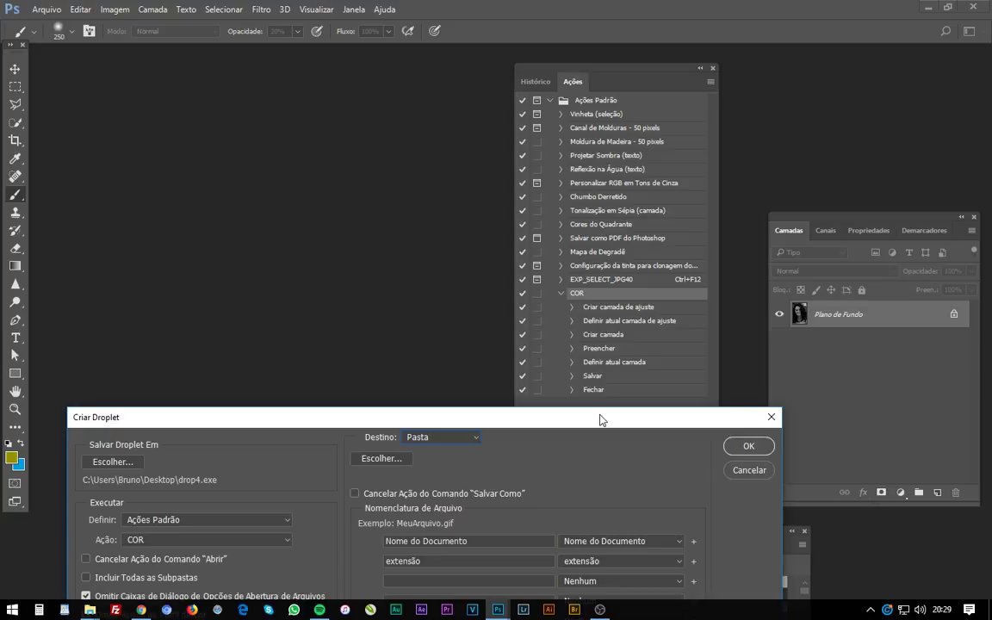
drag(580, 417, 580, 185)
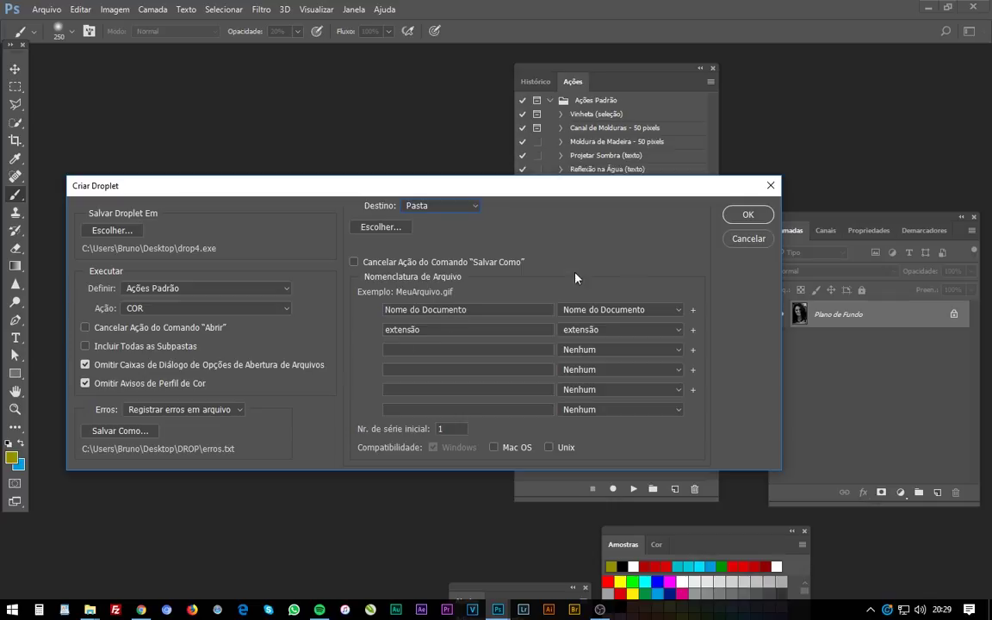
Step: Choose the desktop DROP folder as the droplet's output folder
click(385, 231)
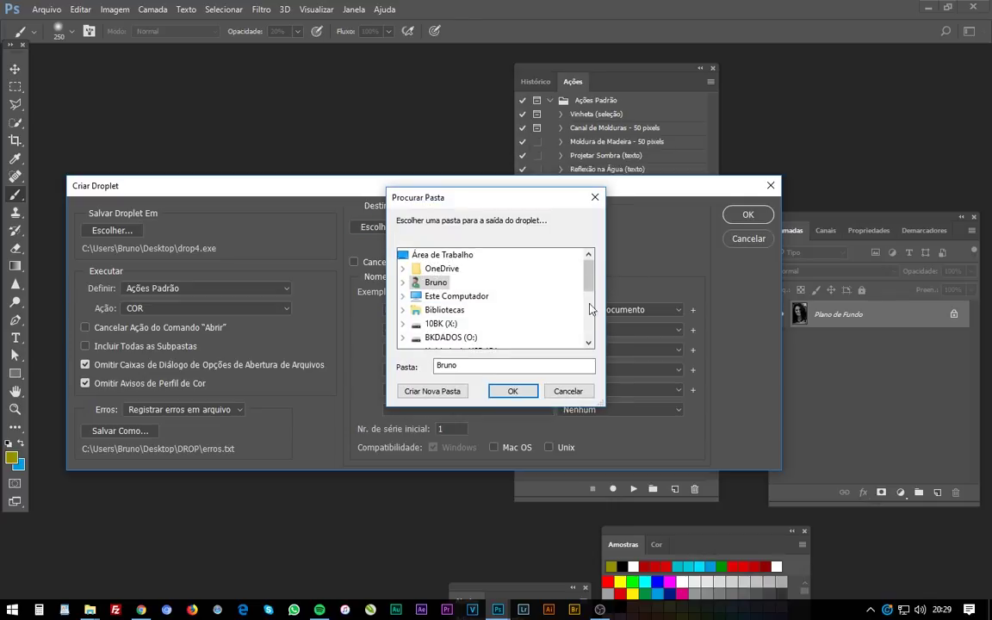
drag(591, 284, 590, 328)
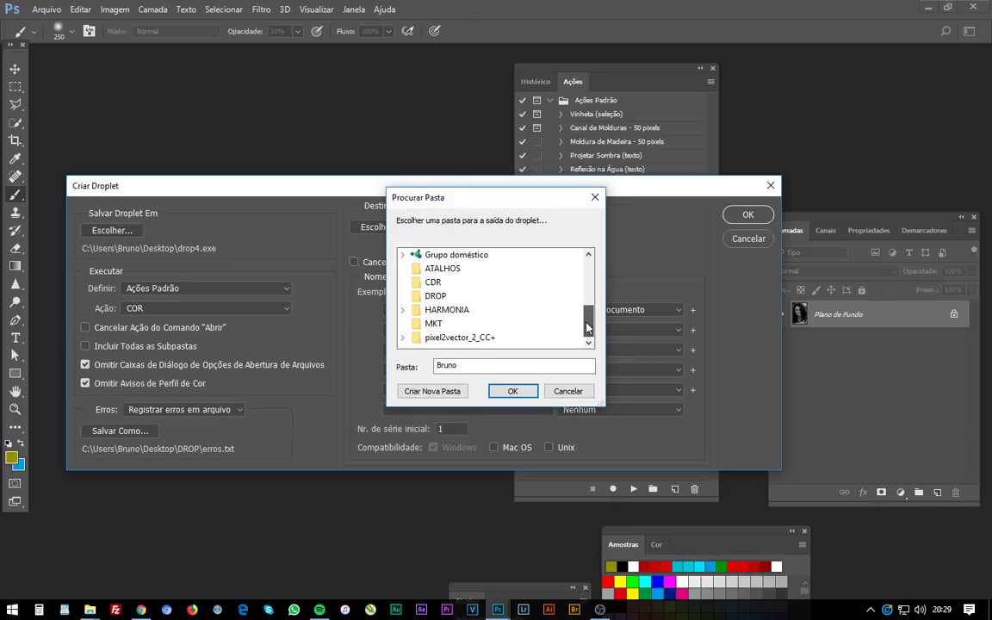
click(439, 296)
click(512, 390)
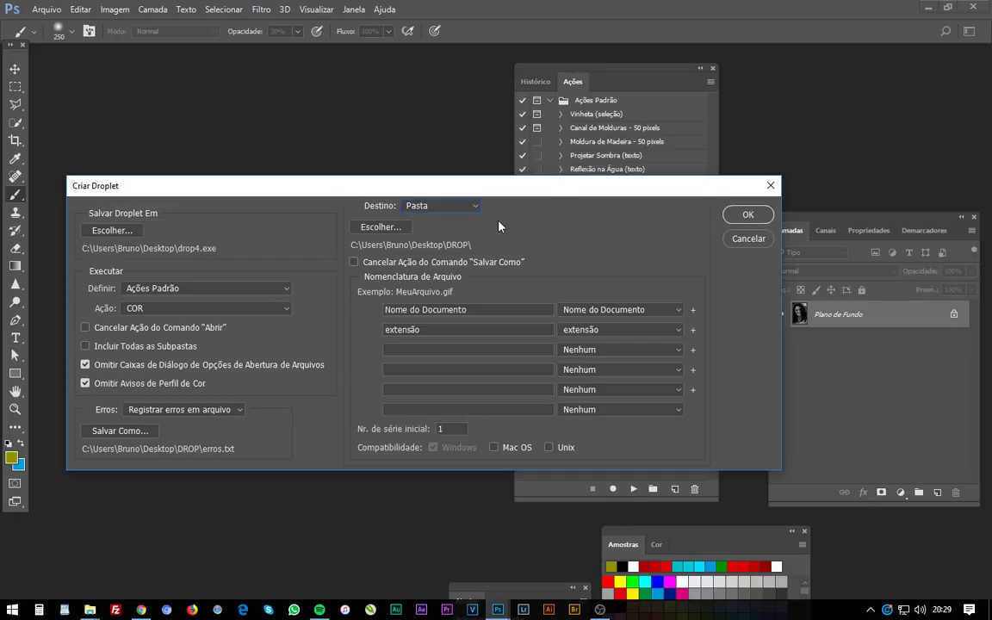
click(594, 331)
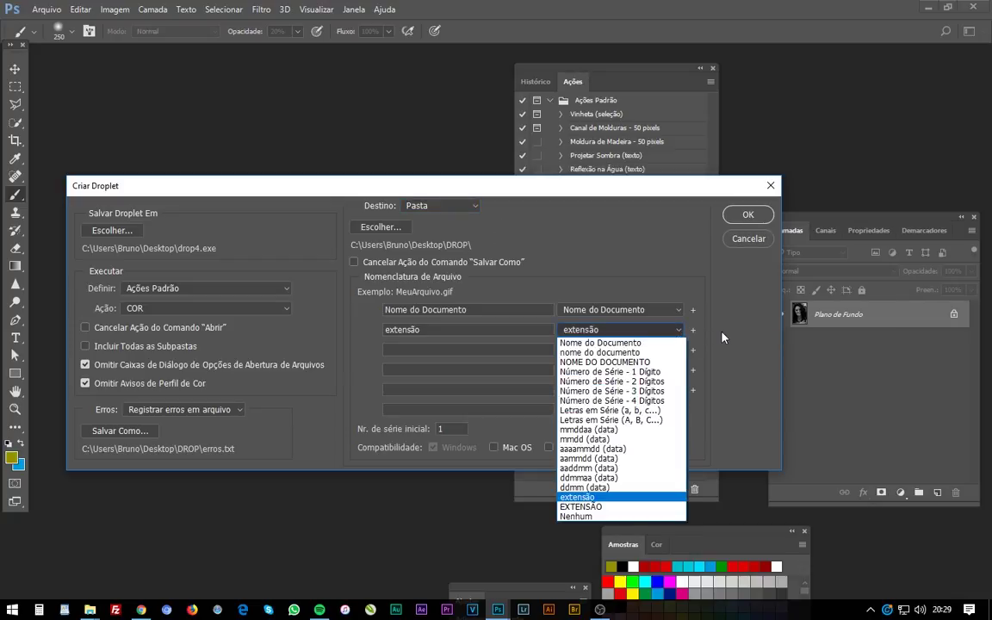
click(539, 345)
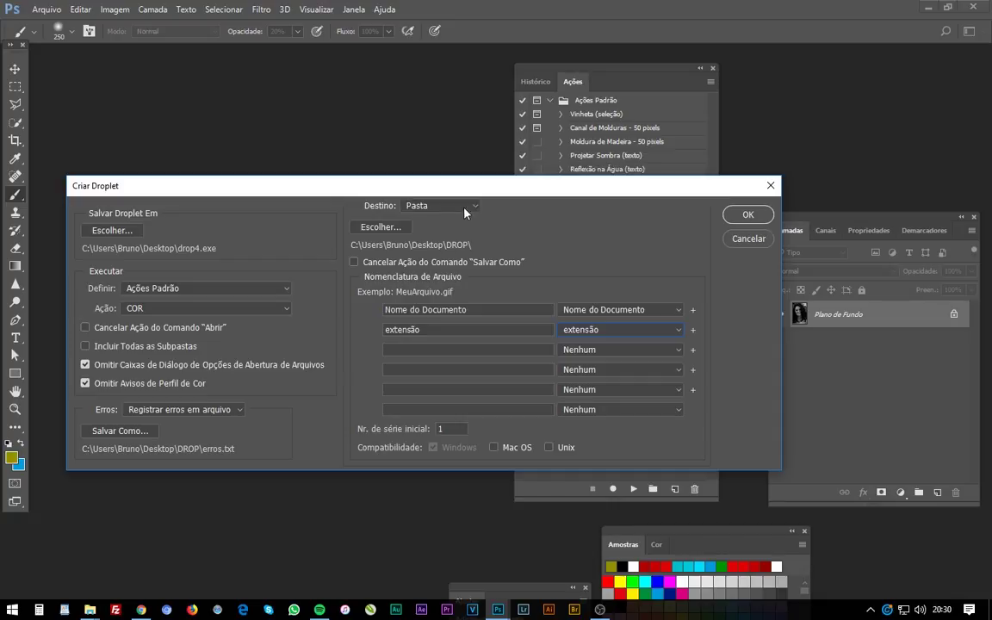
click(464, 209)
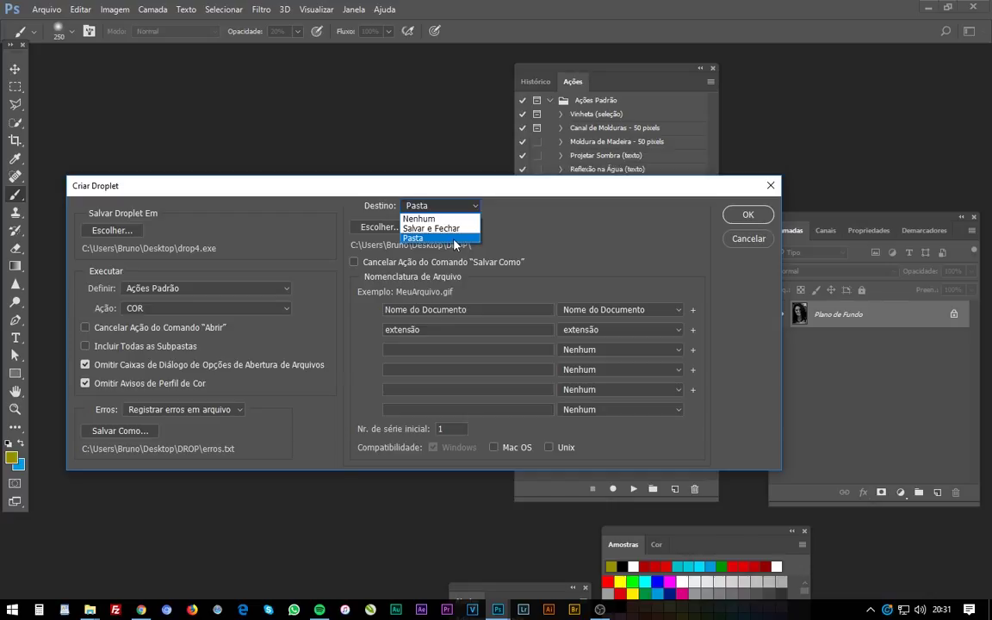
Step: Try typing .jpg into the second naming field, then dismiss the missing-extension warning
click(453, 242)
click(605, 331)
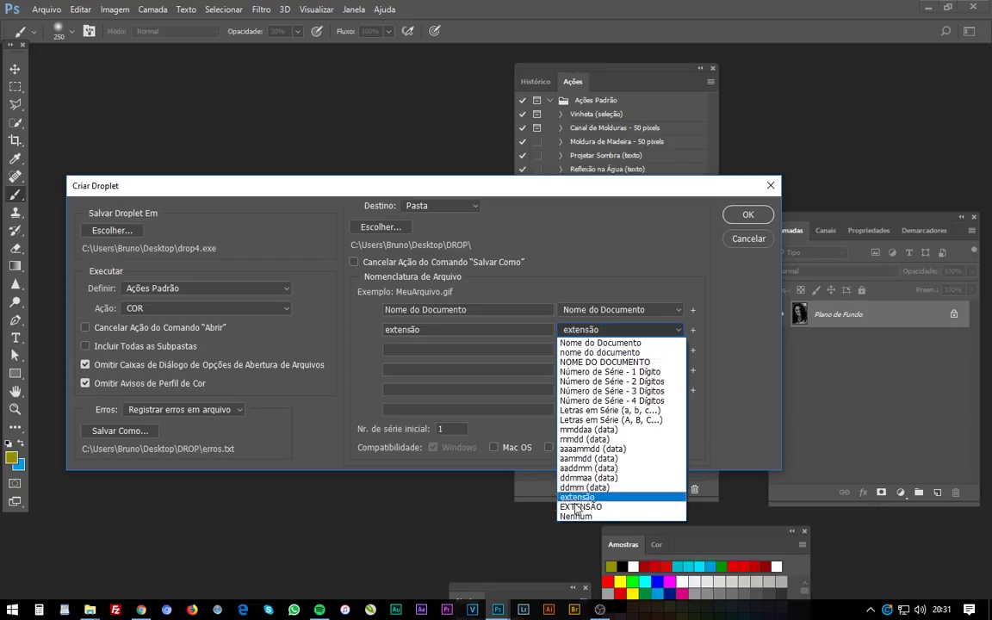
click(585, 489)
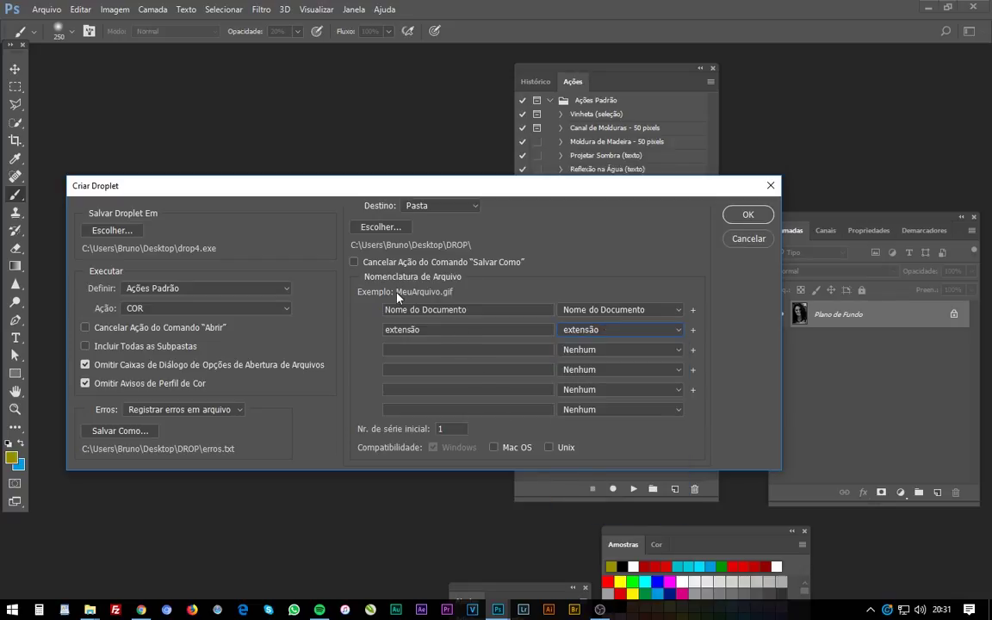
double_click(389, 329)
text(.jp)
text(g)
click(749, 217)
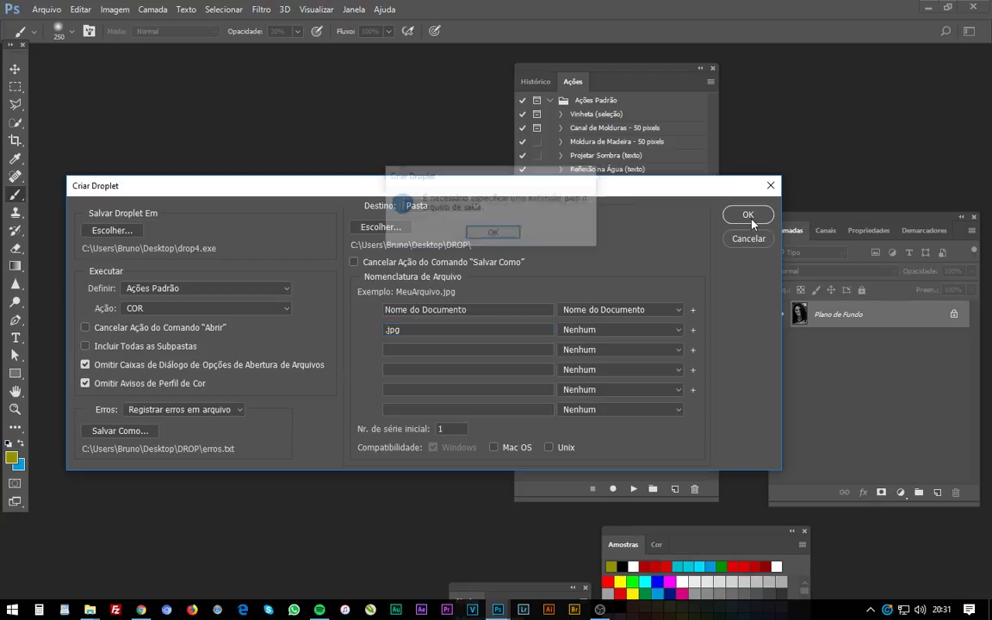
click(508, 232)
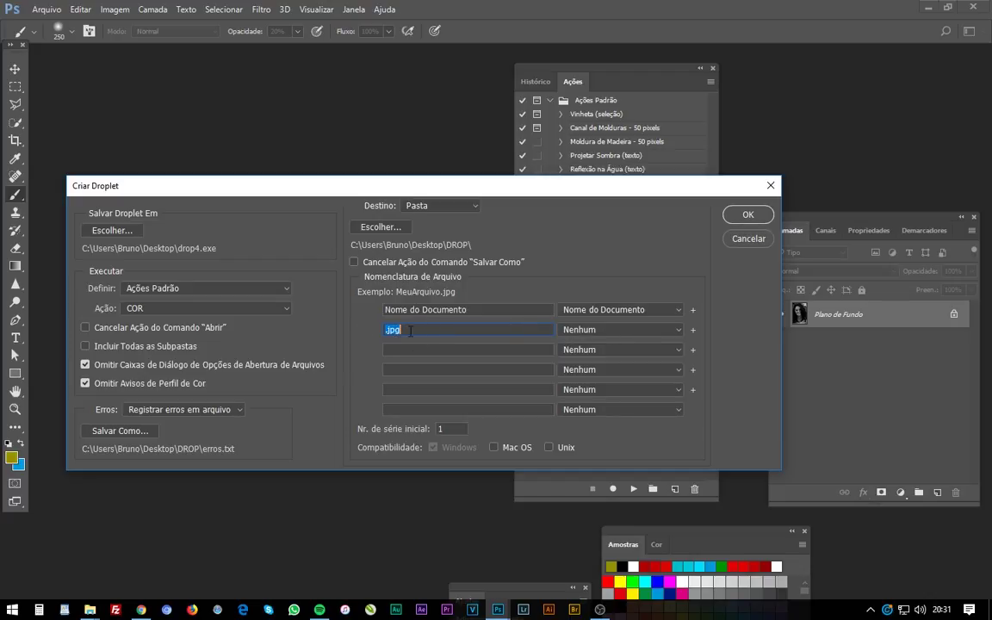
Step: Restore the extensão rule in the second naming row so names read MeuArquivo.gif
click(620, 330)
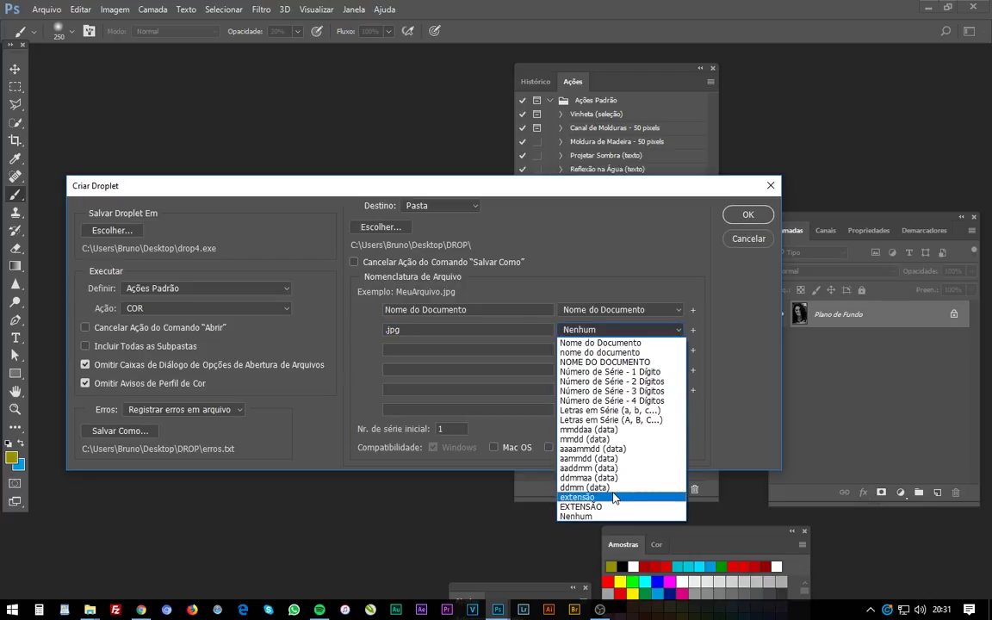
click(578, 497)
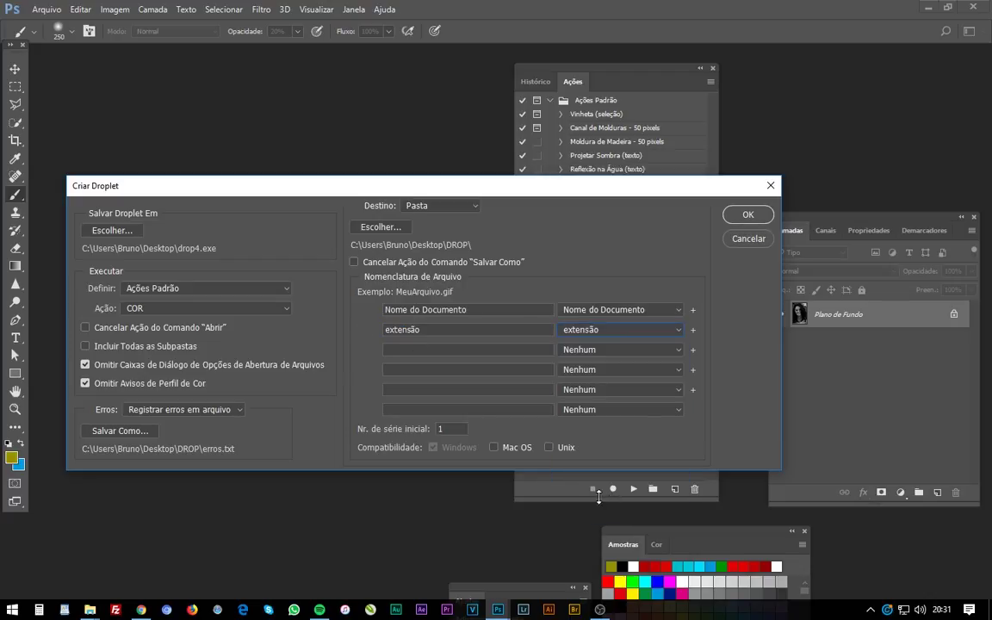
click(439, 331)
text(.jp)
text(g)
key(ctrl+a)
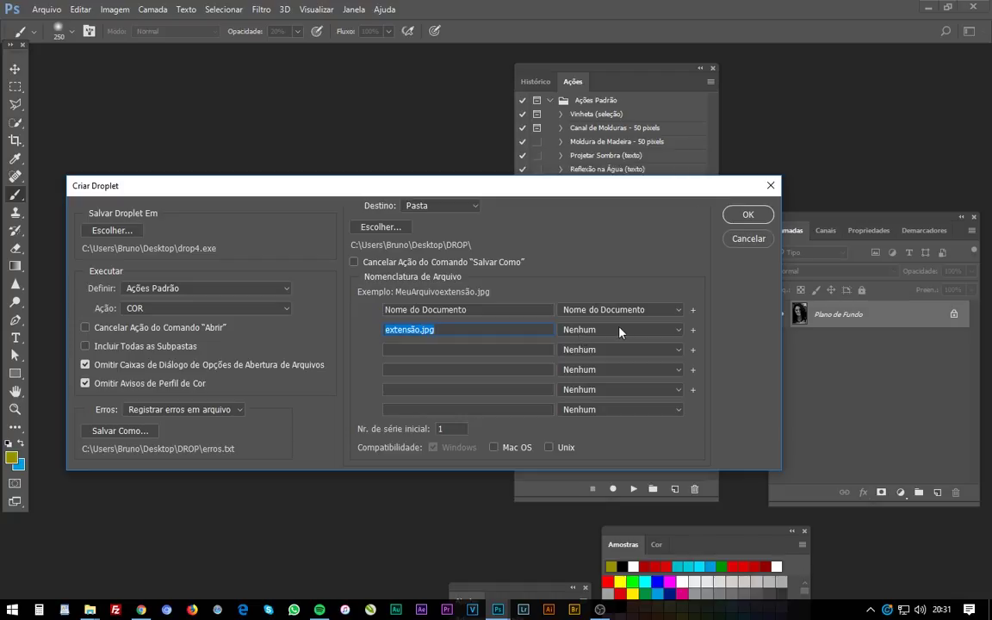
click(652, 332)
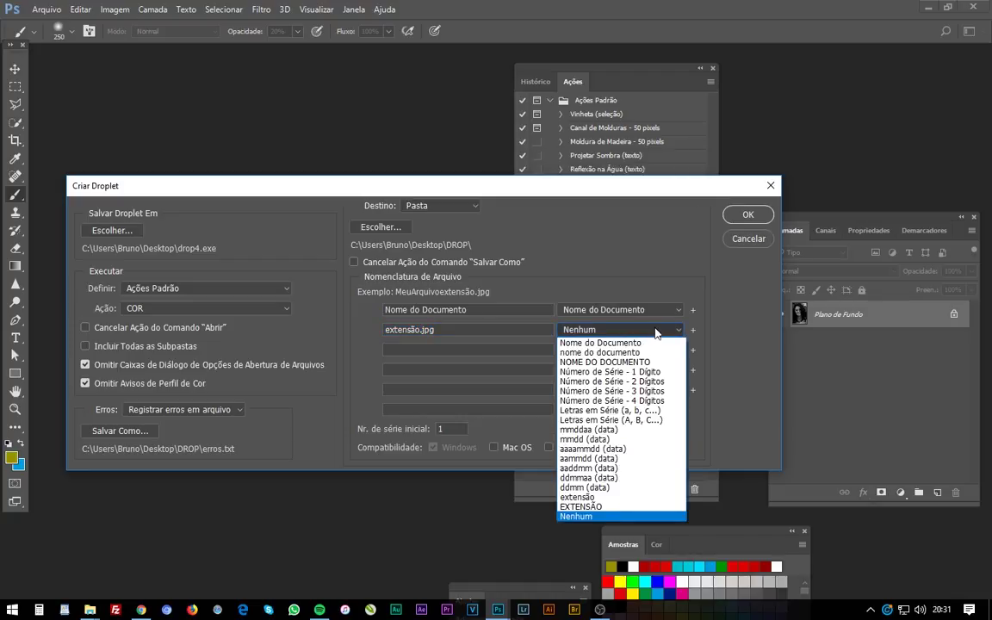
click(595, 496)
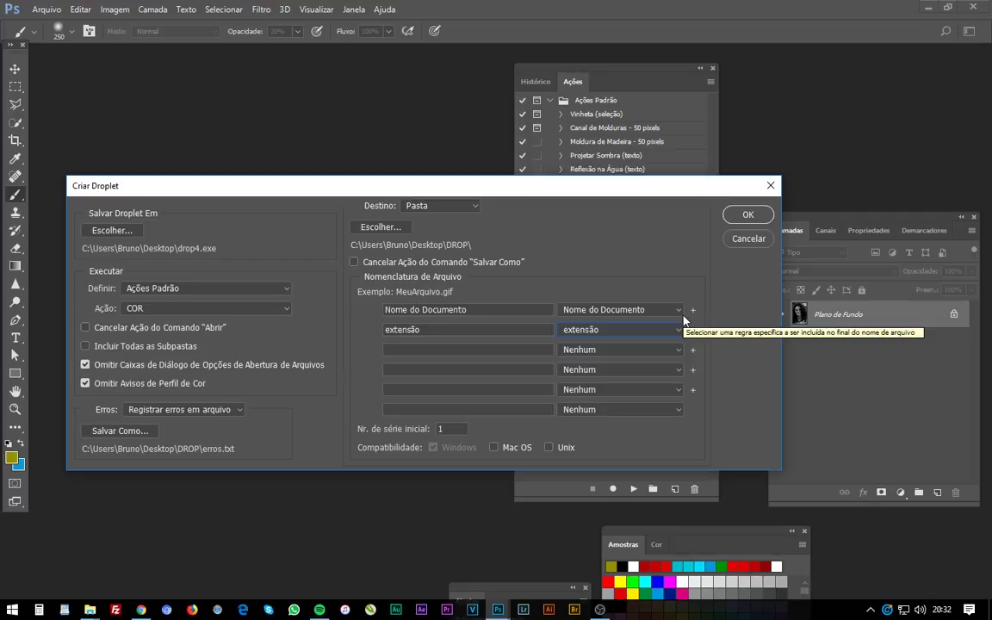
click(471, 206)
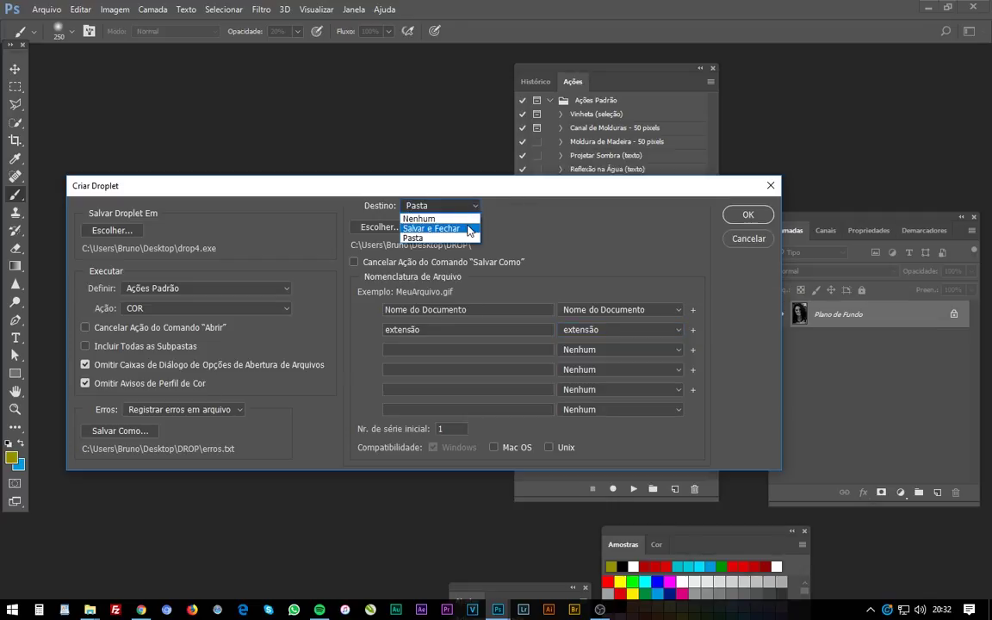
click(440, 226)
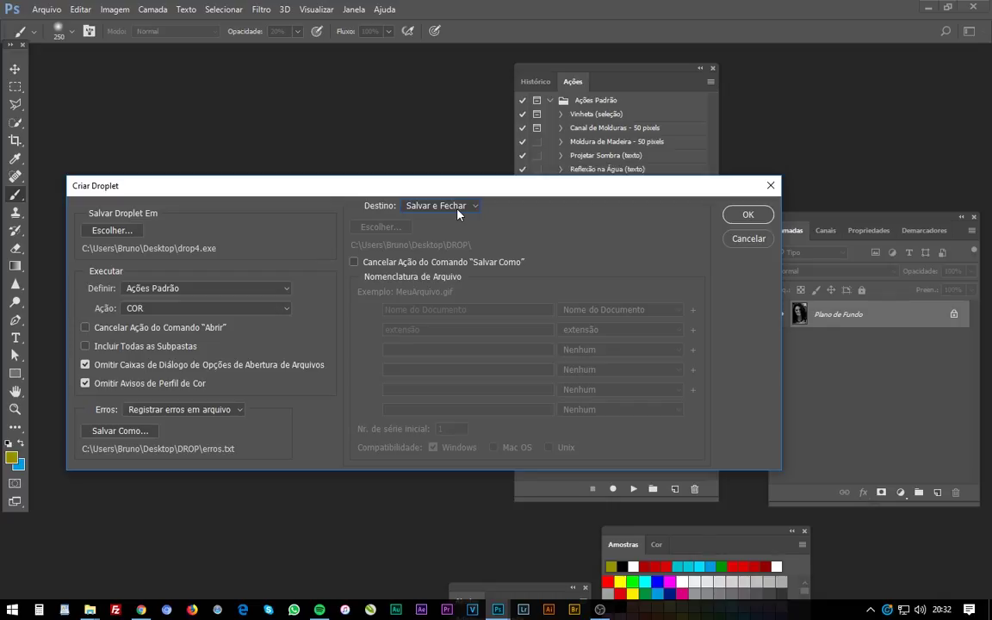
click(456, 208)
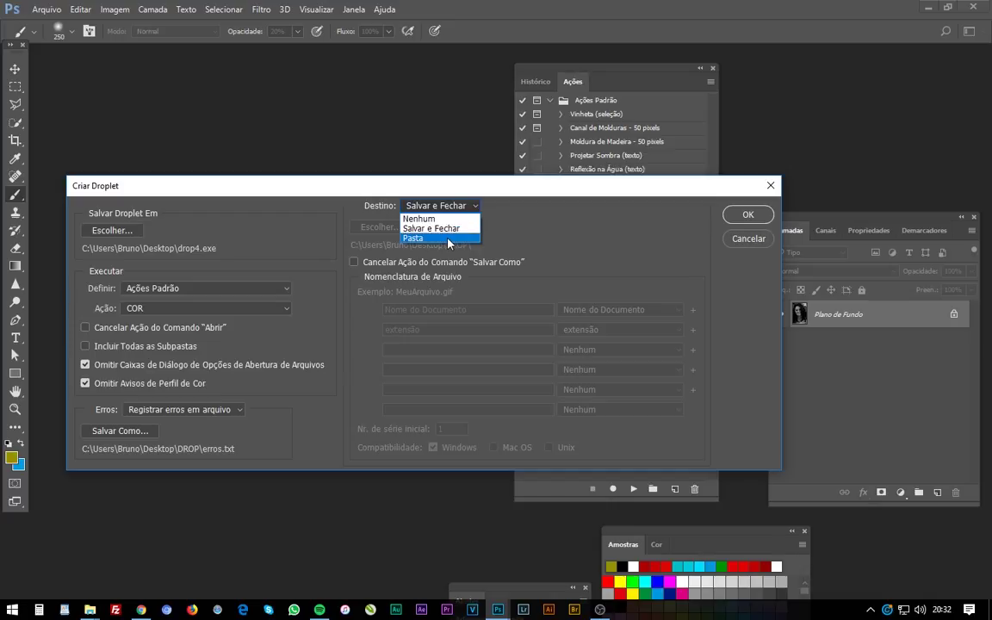
click(551, 248)
click(434, 205)
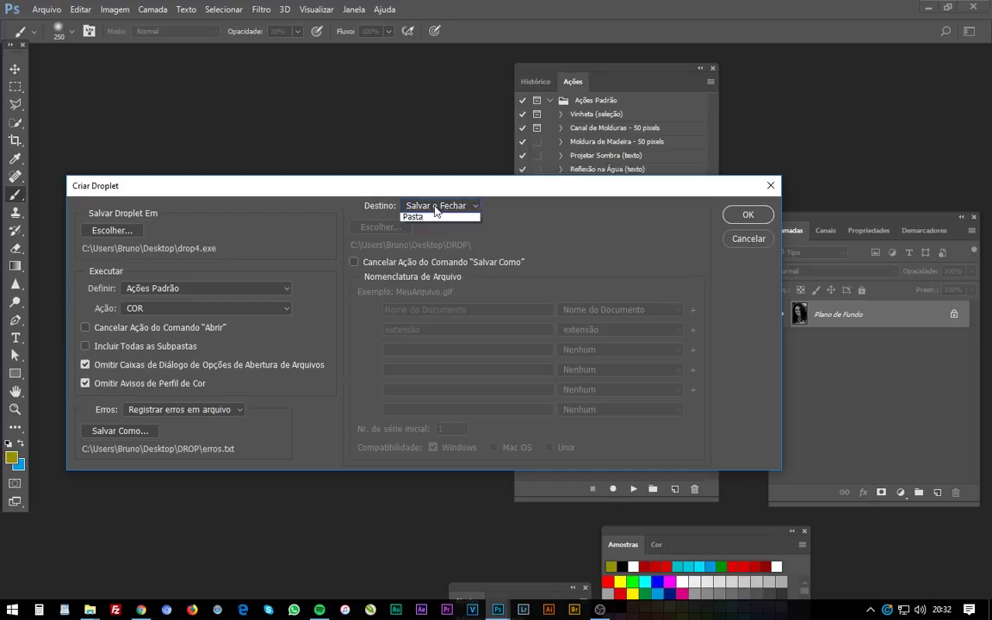
click(413, 237)
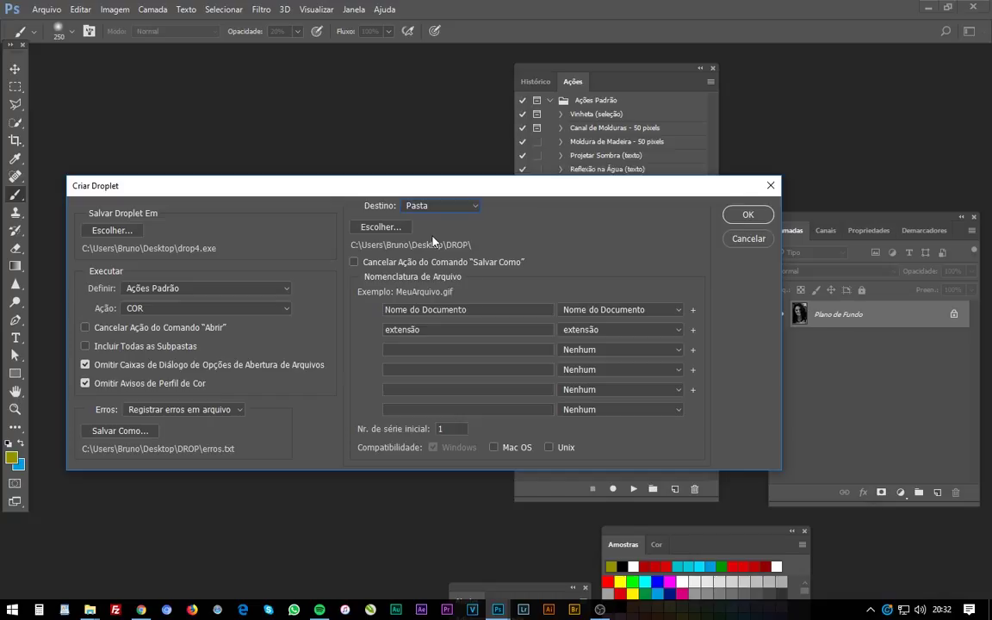
click(473, 208)
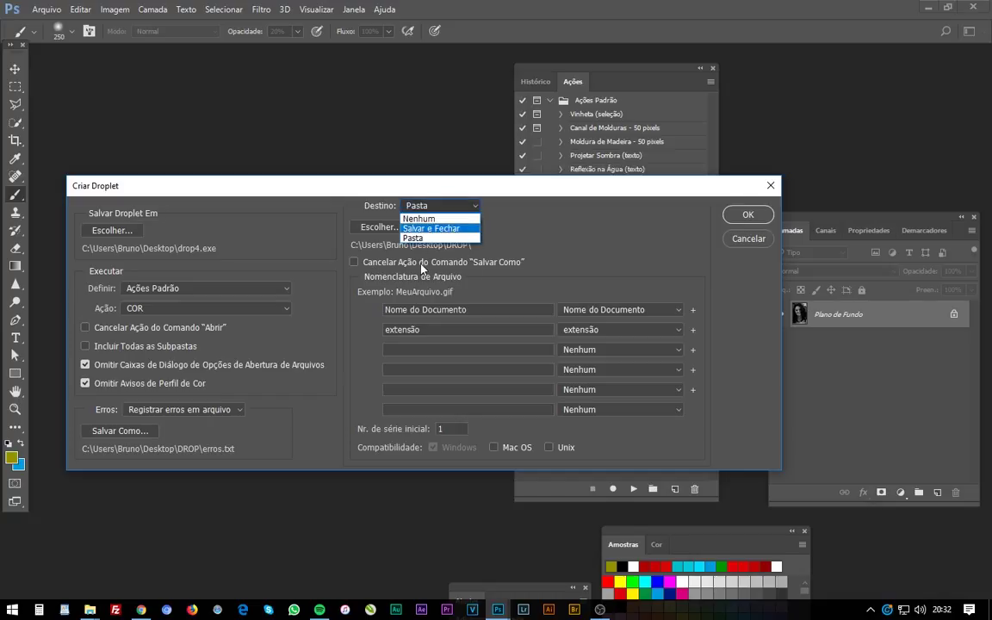
click(423, 267)
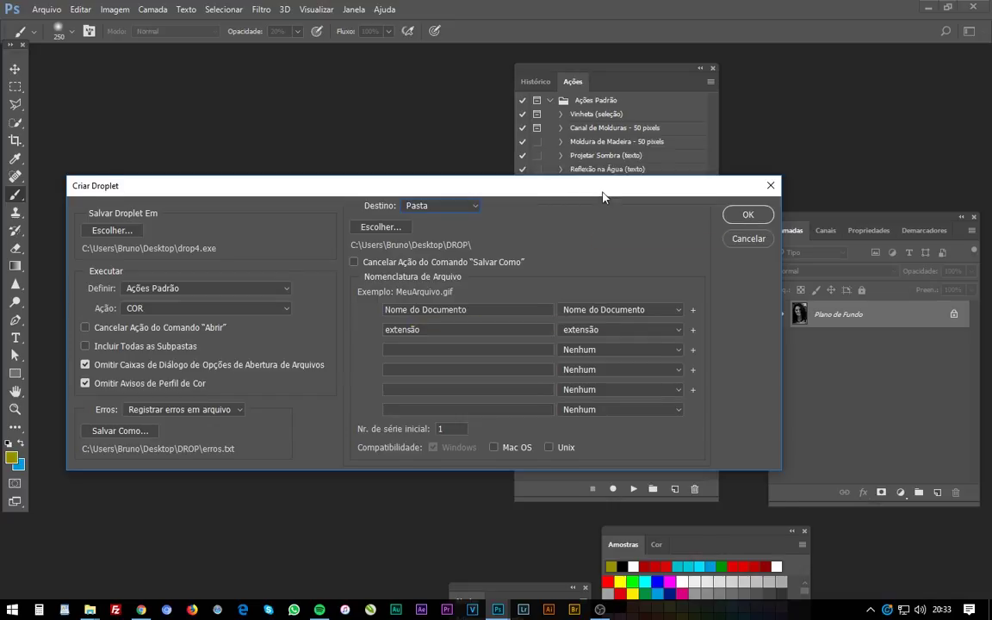
Step: Move the Criar Droplet dialog down and back up to view the COR action's steps
mouse_move(602, 194)
mouse_down()
mouse_move(586, 457)
mouse_move(588, 444)
mouse_up()
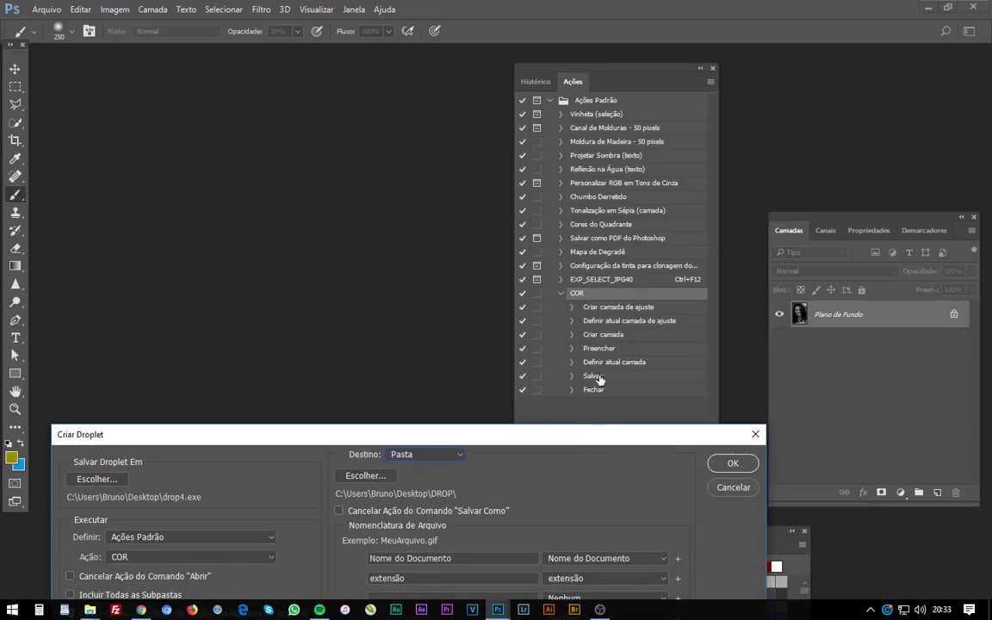
drag(512, 442, 517, 182)
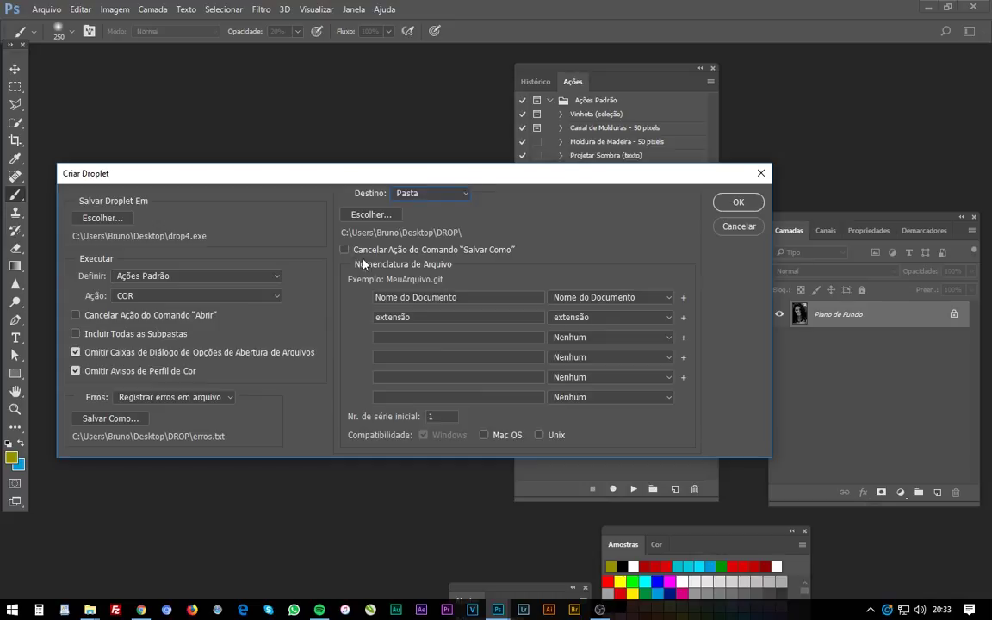
drag(463, 172, 459, 415)
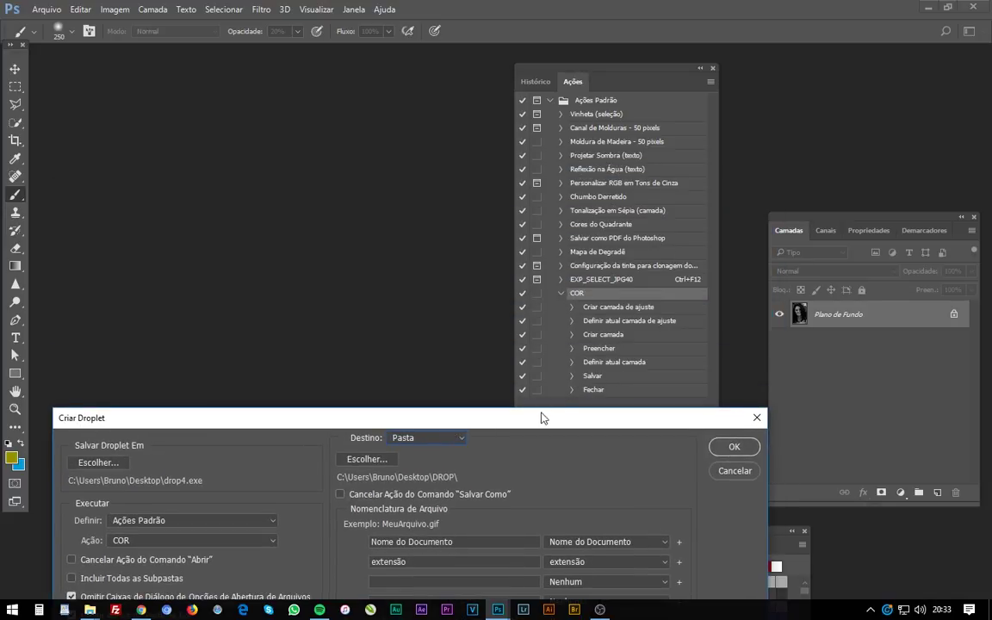
drag(543, 416, 570, 166)
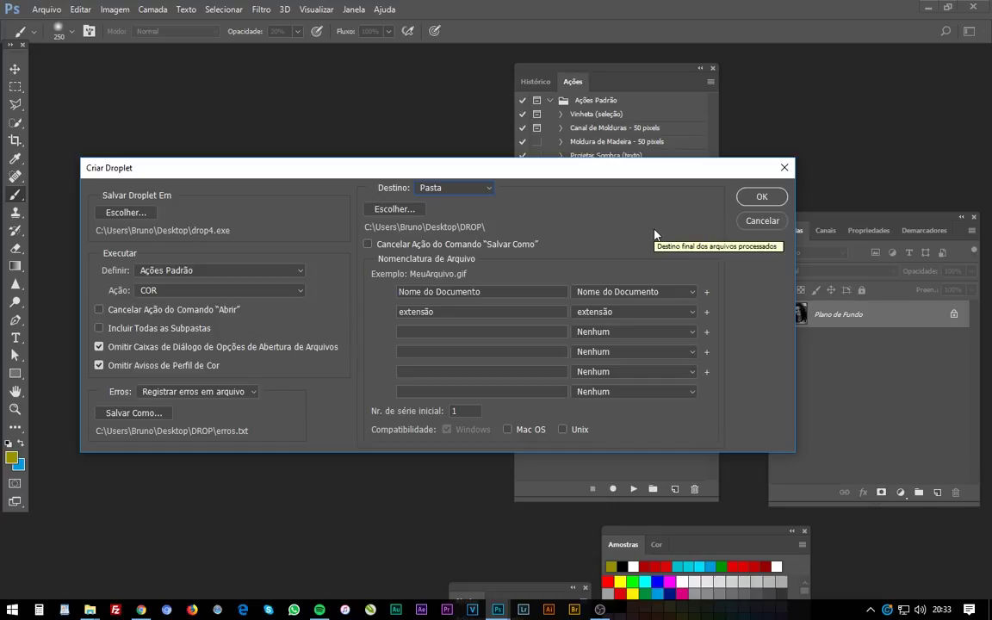
Step: Set the droplet Destino to Nenhum, greying out the DROP folder and naming options
click(443, 187)
click(443, 197)
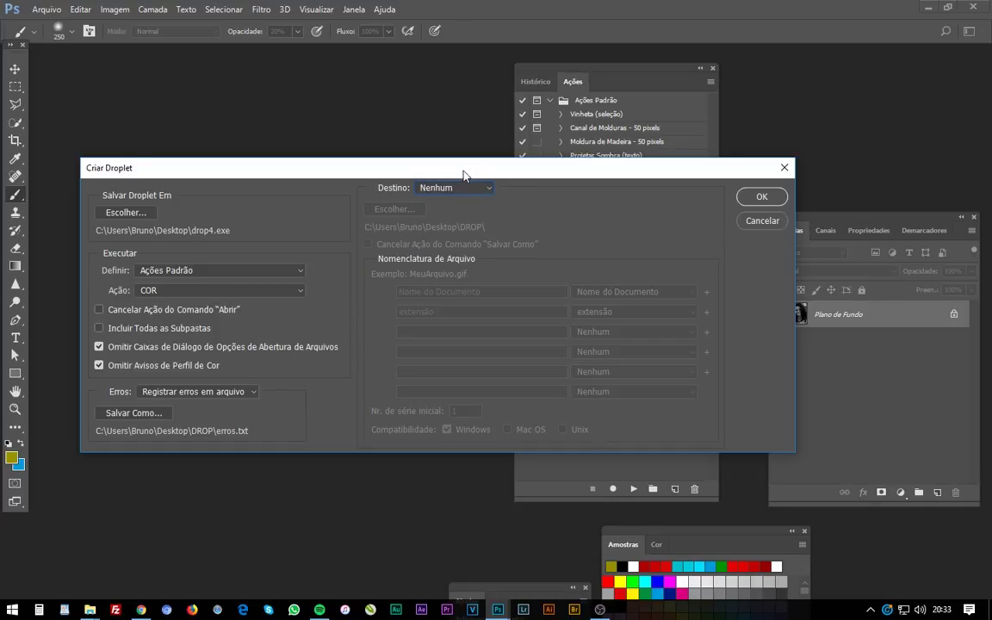
drag(462, 169, 456, 194)
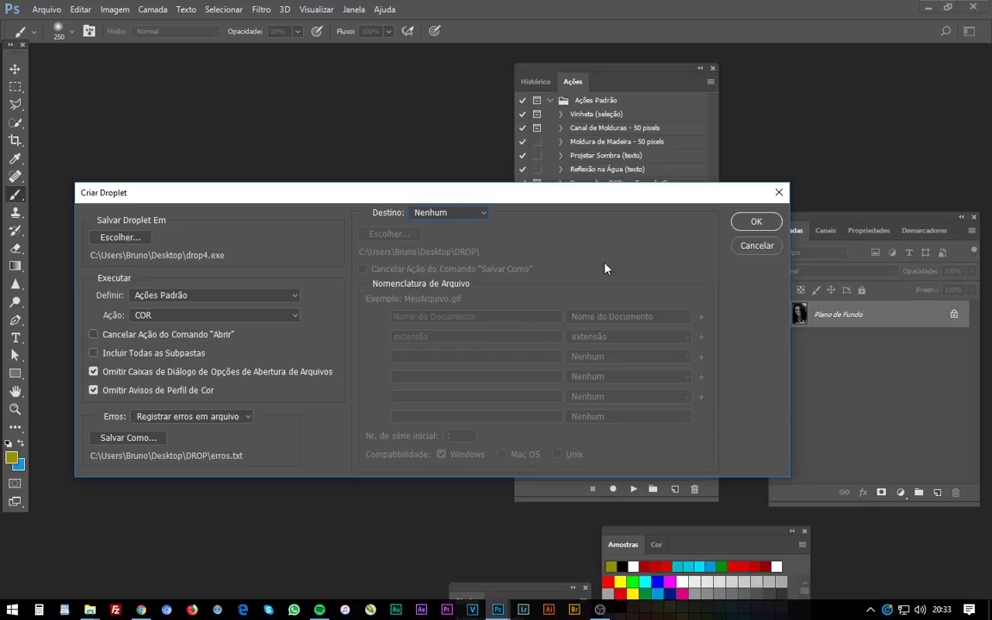
drag(605, 202, 607, 480)
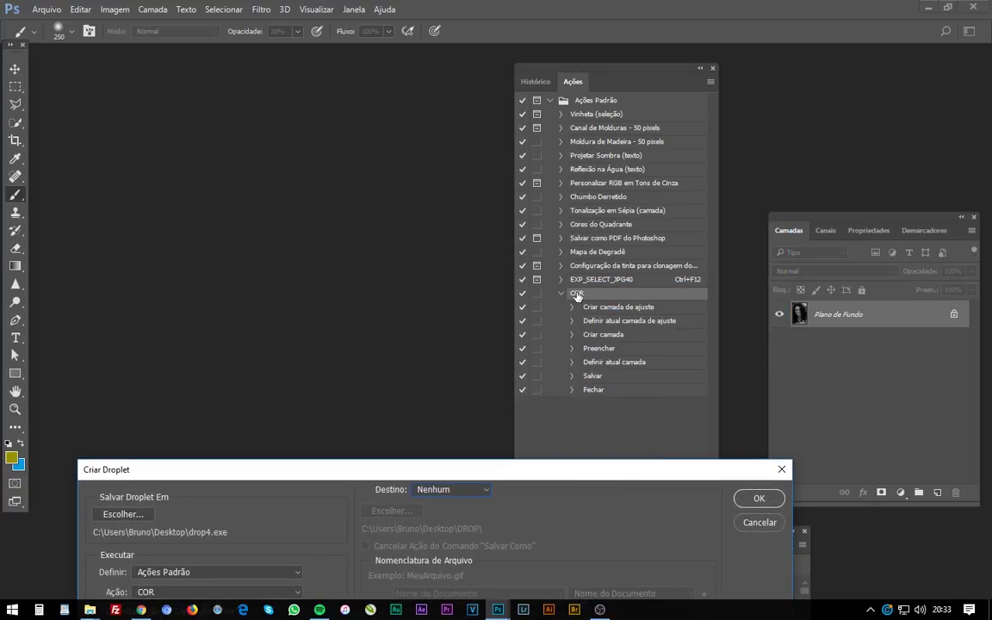
mouse_move(576, 471)
mouse_down()
mouse_move(565, 159)
mouse_move(590, 111)
mouse_up()
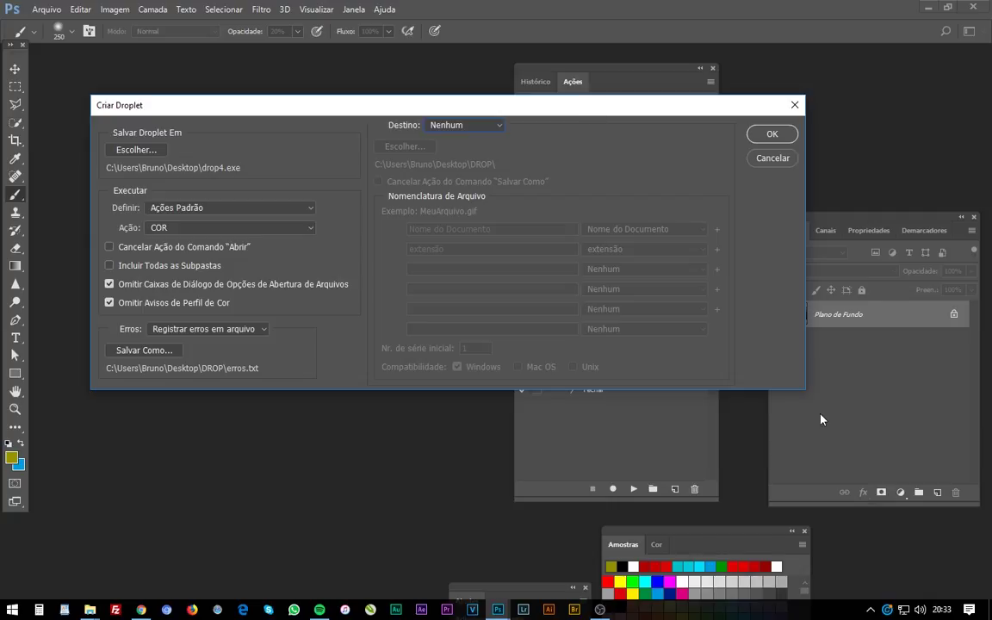
click(466, 126)
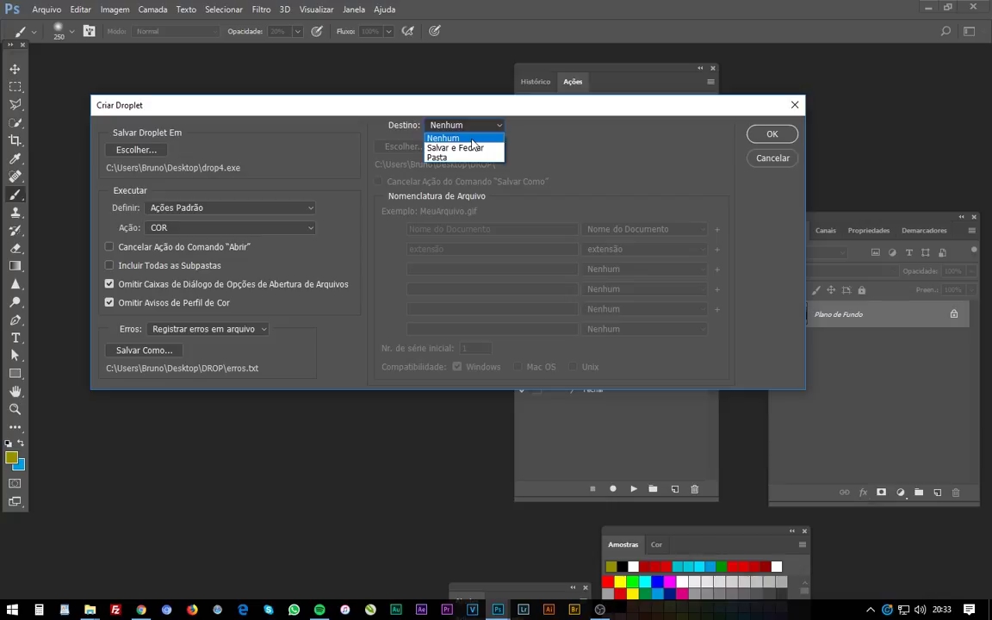
click(538, 139)
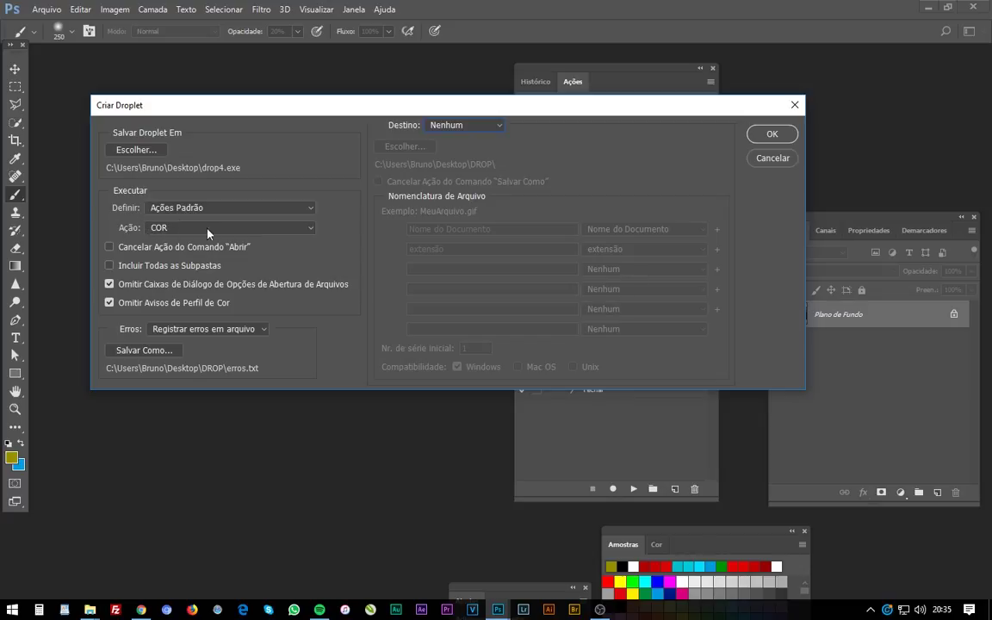
Step: Keep destination Nenhum and create drop4.exe running COR, logging errors to DROP\erros.txt
mouse_move(408, 115)
mouse_down()
mouse_move(584, 421)
mouse_move(498, 140)
mouse_up()
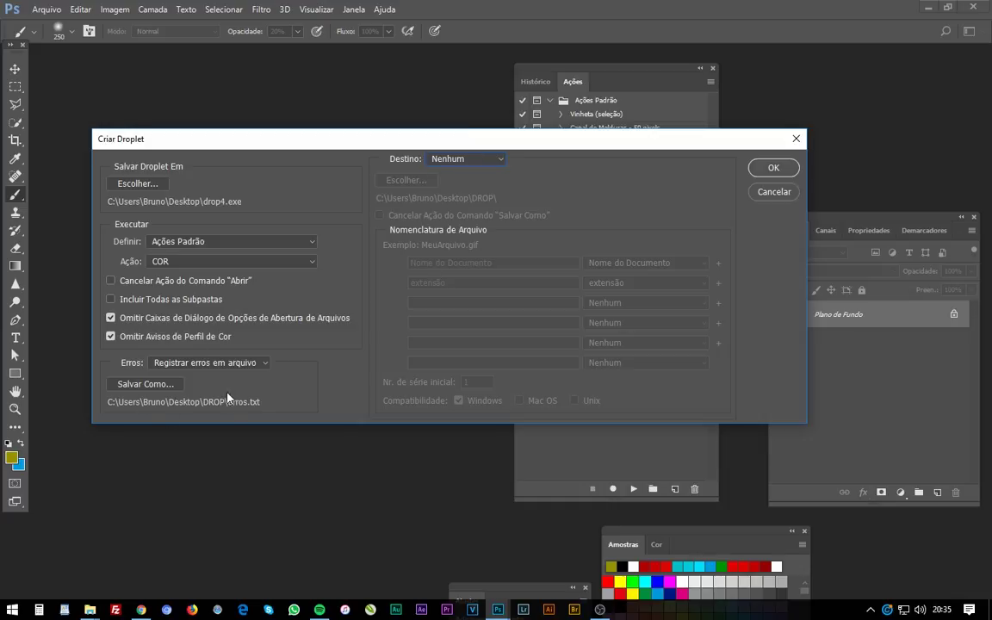
click(472, 155)
click(496, 137)
mouse_move(554, 140)
mouse_down()
mouse_move(576, 457)
mouse_move(571, 417)
mouse_up()
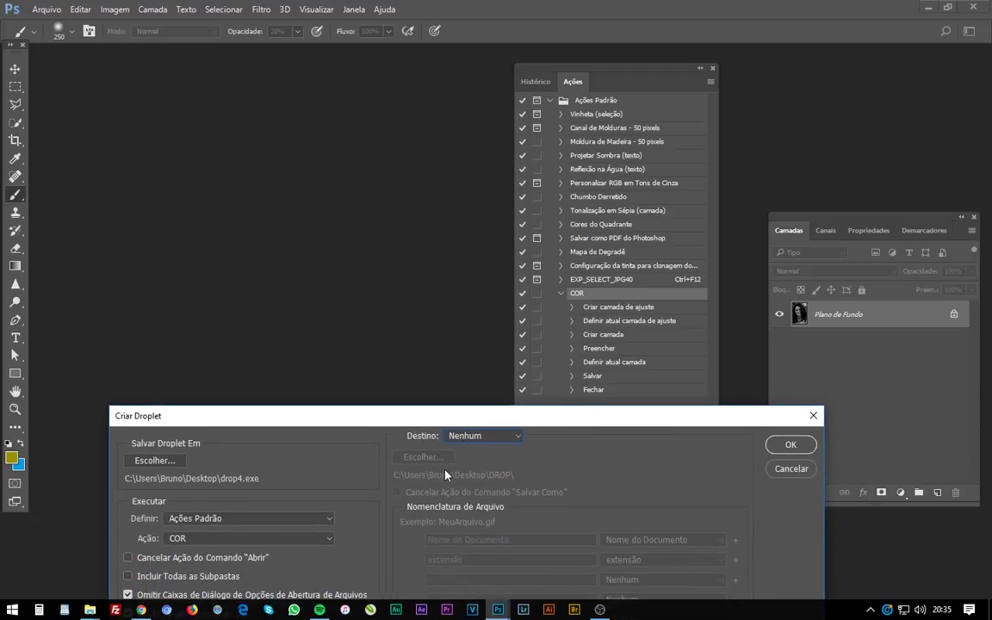
mouse_move(412, 417)
mouse_down()
mouse_move(358, 400)
mouse_move(365, 465)
mouse_up()
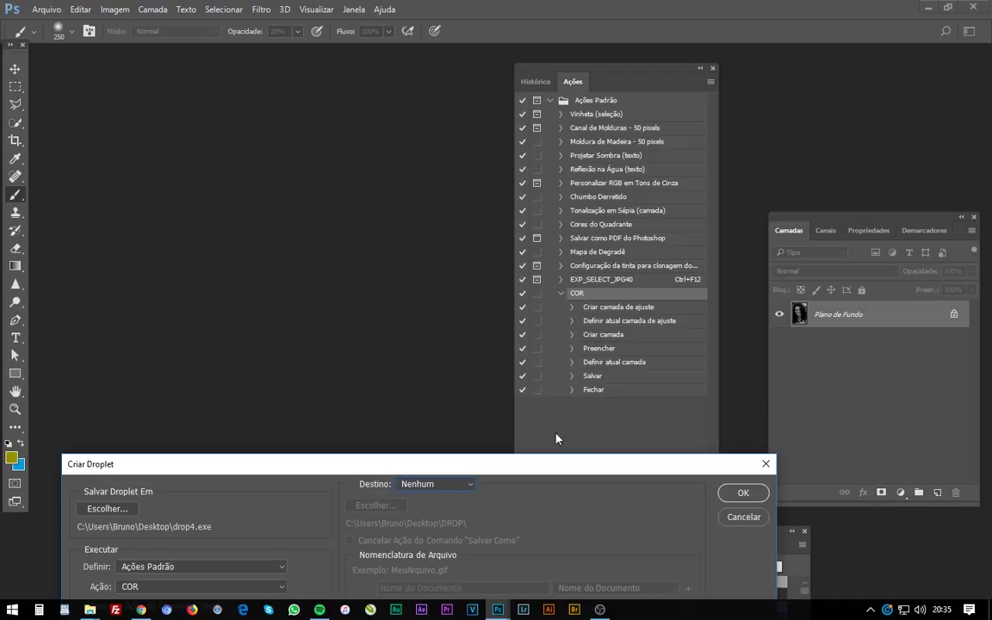
mouse_move(565, 467)
mouse_down()
mouse_move(566, 149)
mouse_move(539, 127)
mouse_up()
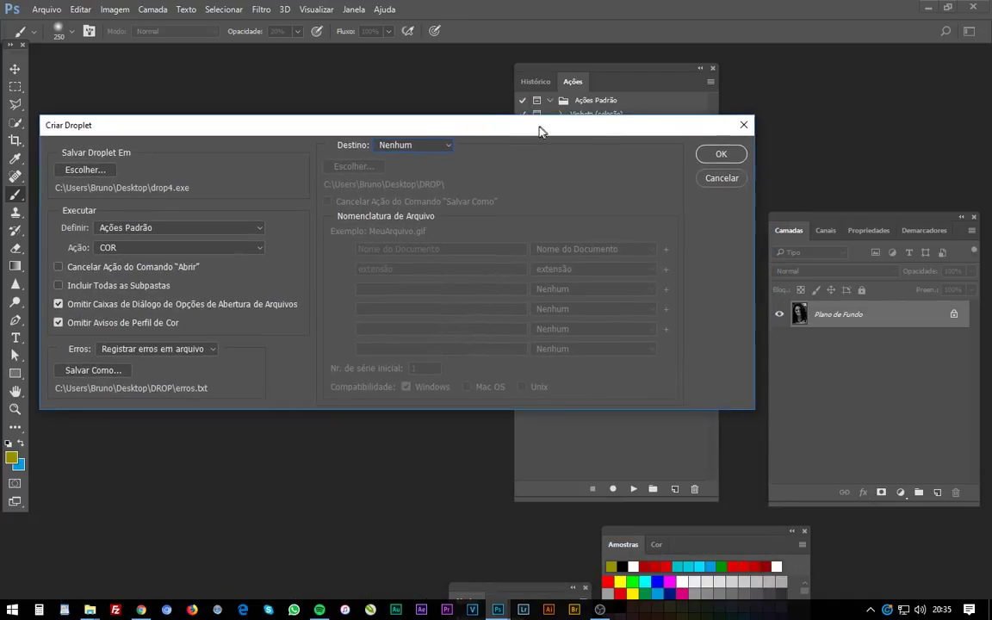
click(721, 151)
Step: Place drop4 beside DROPLET on the desktop and delete the three old images from DROP
key(super+d)
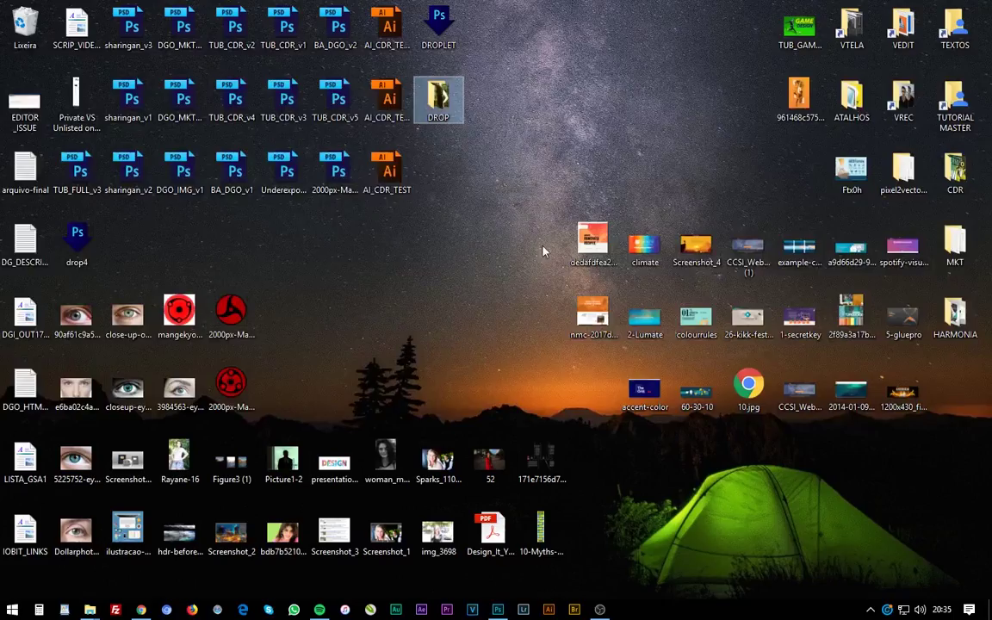
mouse_move(86, 252)
mouse_down()
mouse_move(112, 260)
mouse_move(497, 41)
mouse_up()
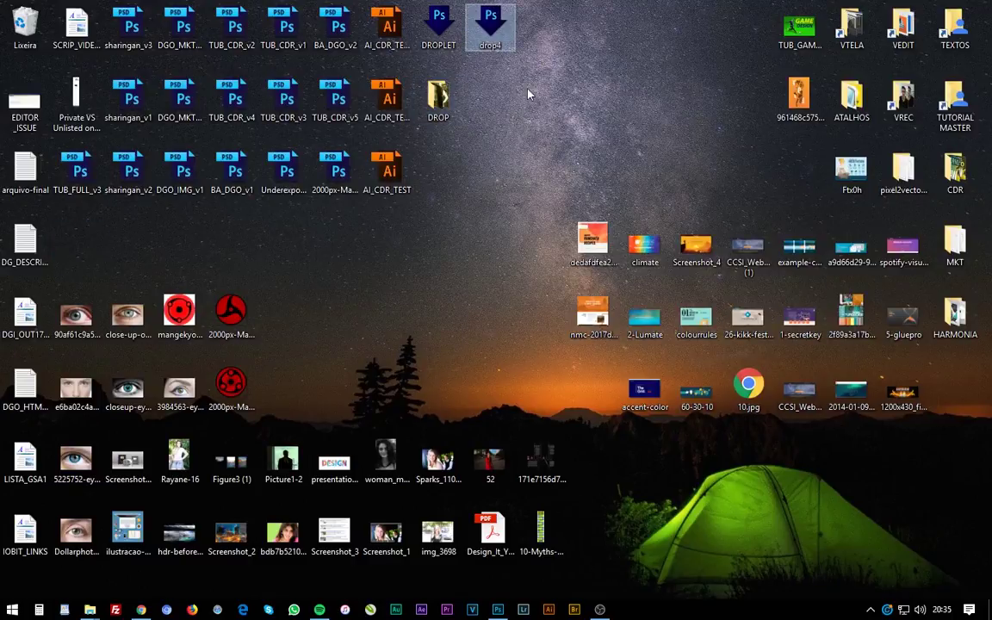
double_click(438, 99)
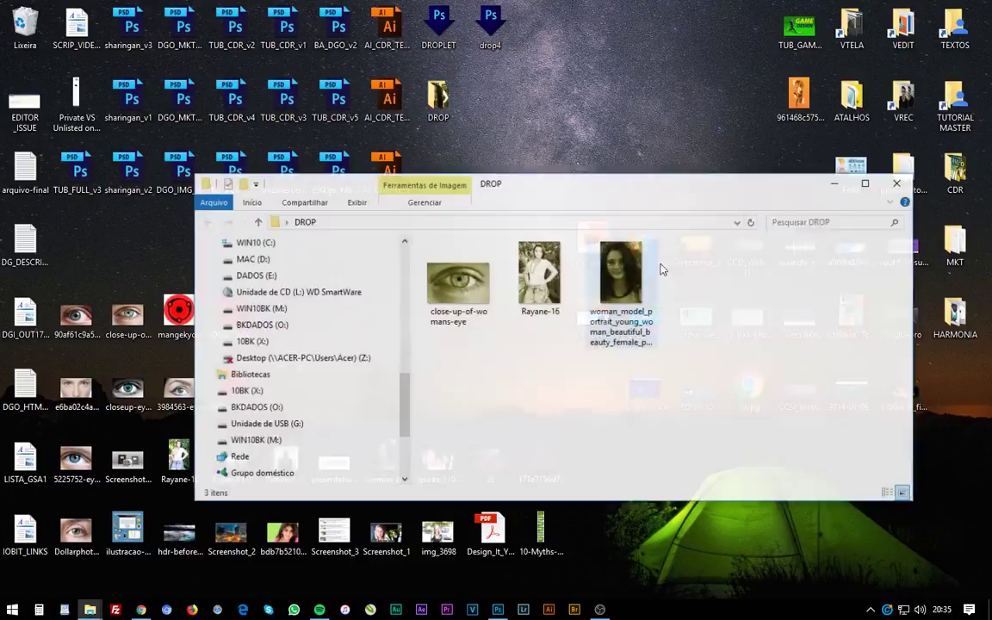
drag(689, 340, 441, 267)
key(Delete)
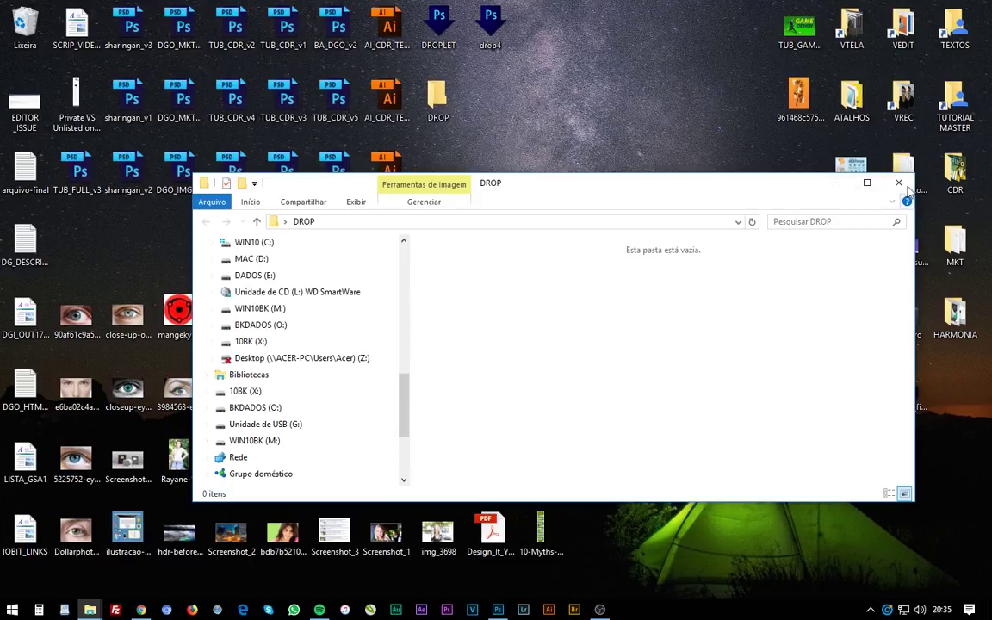
click(834, 182)
Step: Drop 3984563-eyes-pics, Rayane-16 and Screenshot_18 onto the drop4 droplet
click(179, 387)
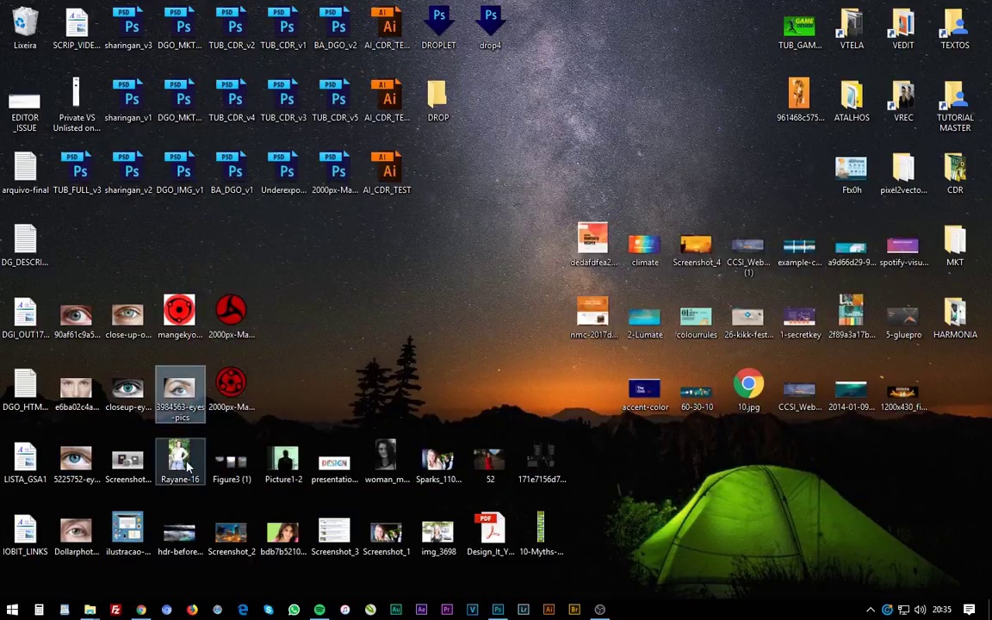
ctrl+click(161, 482)
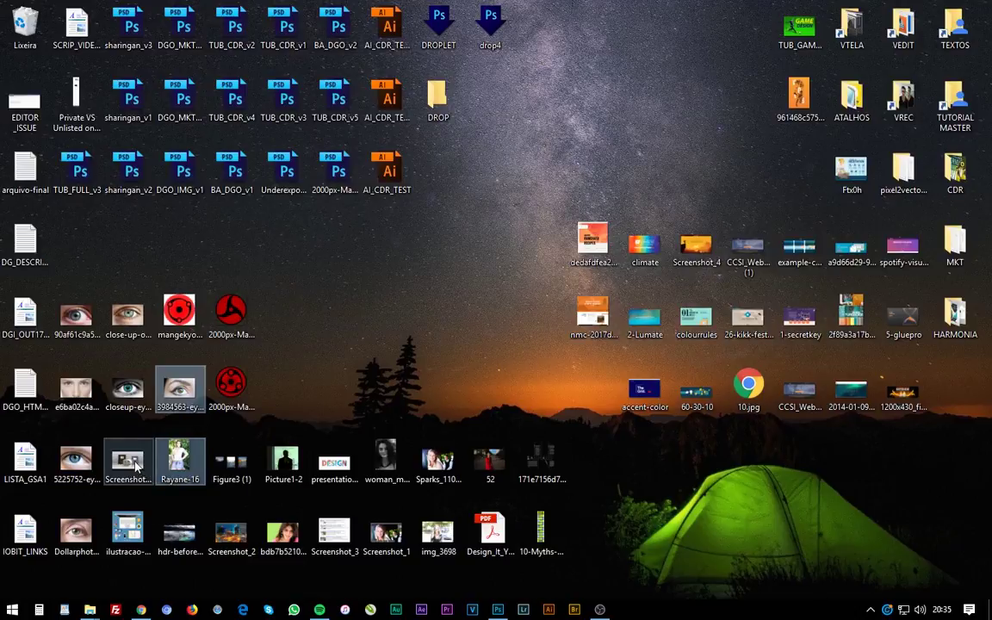
ctrl+click(127, 460)
mouse_move(176, 383)
mouse_down()
mouse_move(465, 274)
mouse_move(490, 26)
mouse_up()
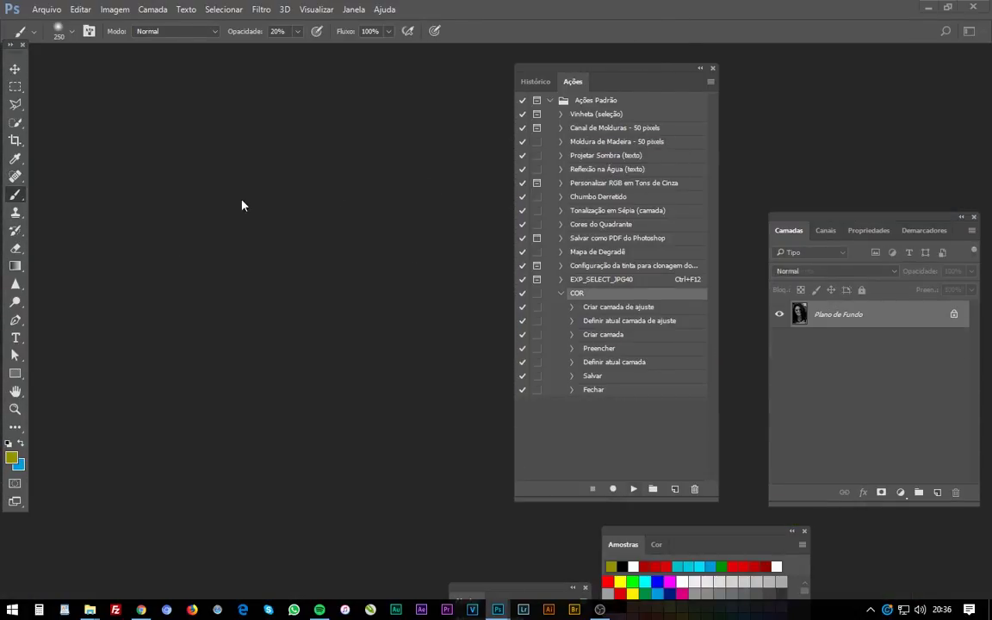
Step: Open the DROP folder and check the three processed images
click(928, 7)
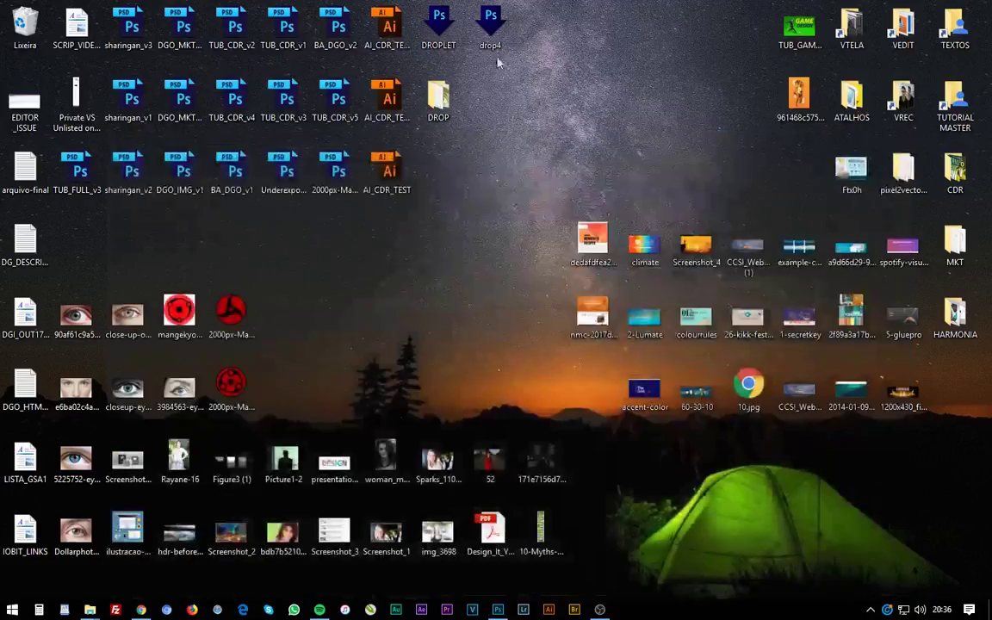
double_click(439, 99)
click(458, 279)
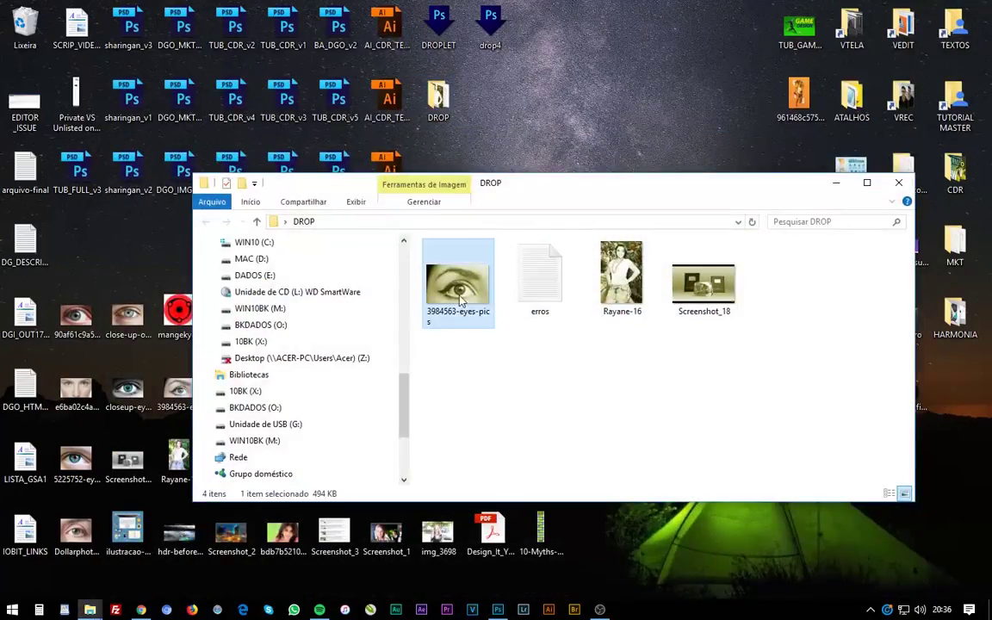
ctrl+click(621, 276)
ctrl+click(703, 276)
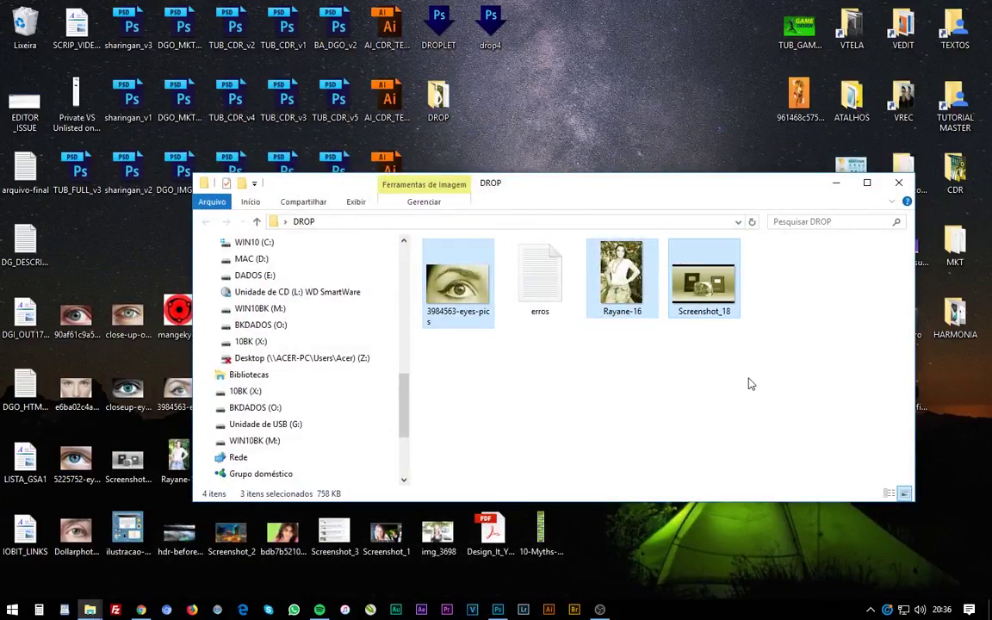
Step: View the erros log in Notepad, then close it and the DROP folder
double_click(551, 297)
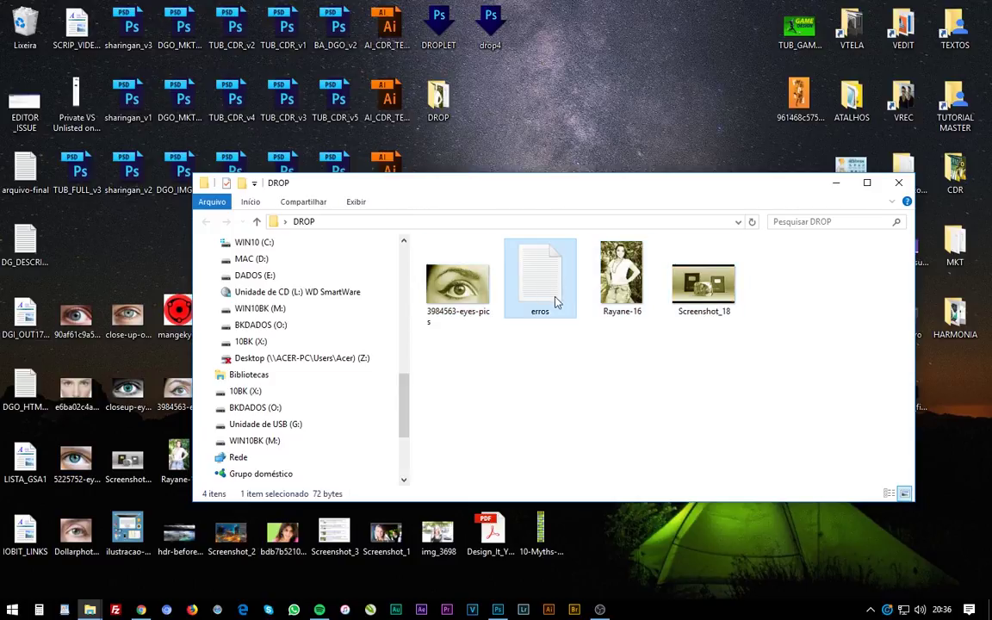
key(ctrl+a)
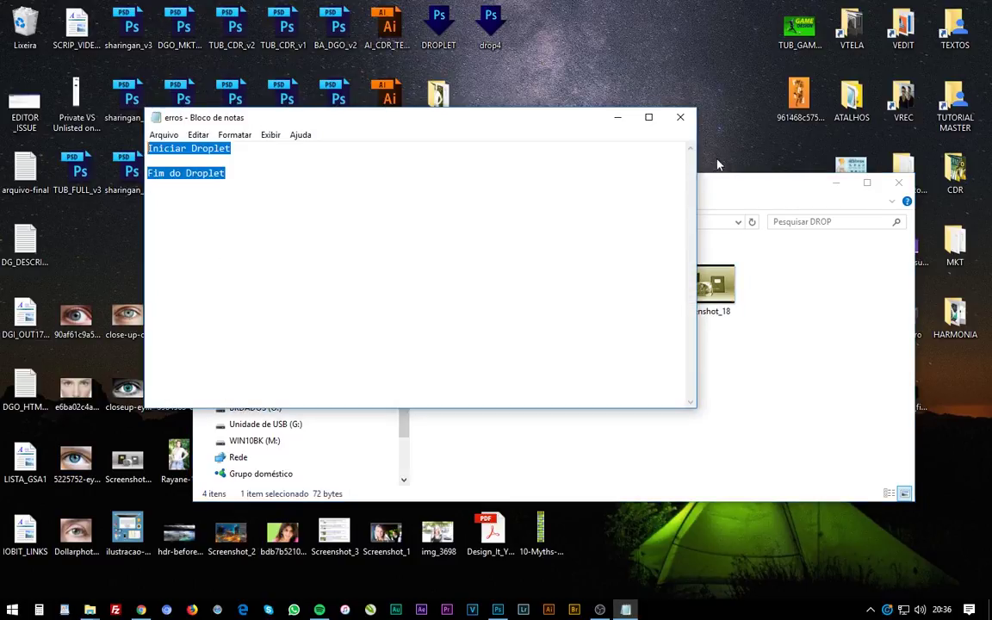
click(680, 117)
drag(787, 379, 420, 245)
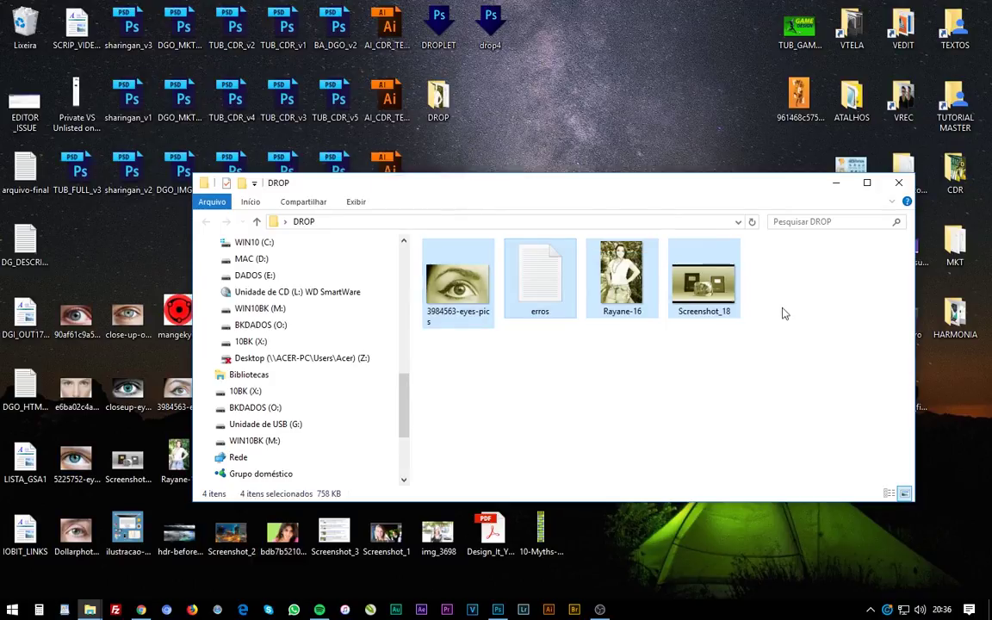
click(821, 325)
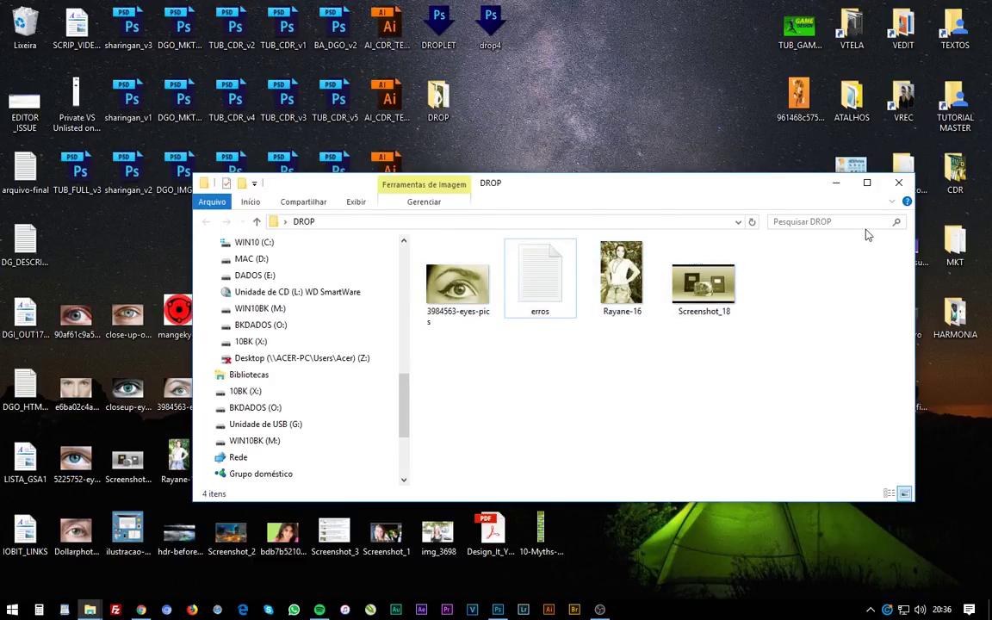
click(898, 183)
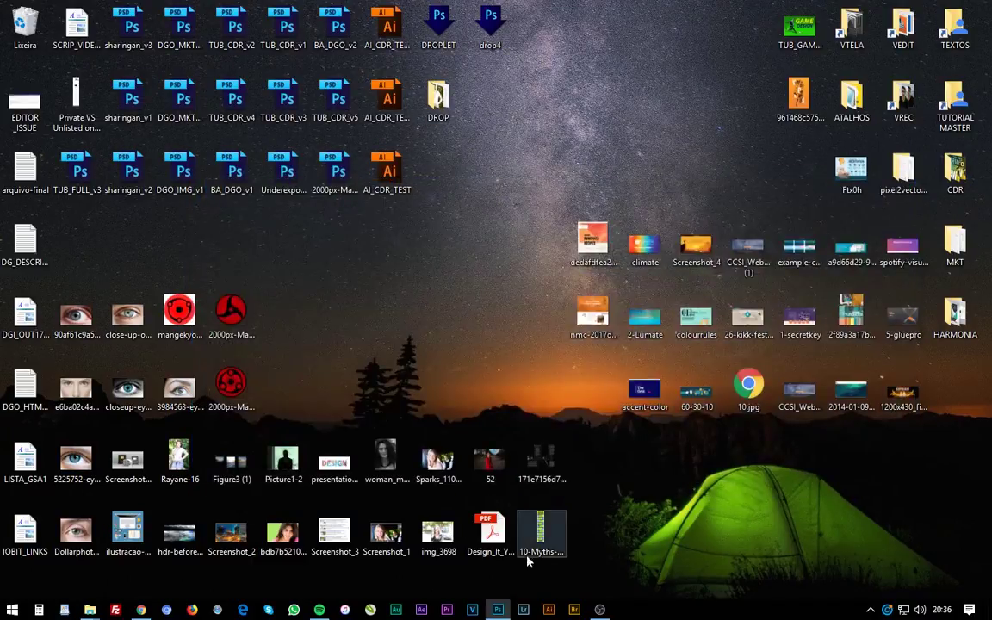
Step: Back in Photoshop, expand the COR set and select its Salvar and Fechar steps
click(498, 610)
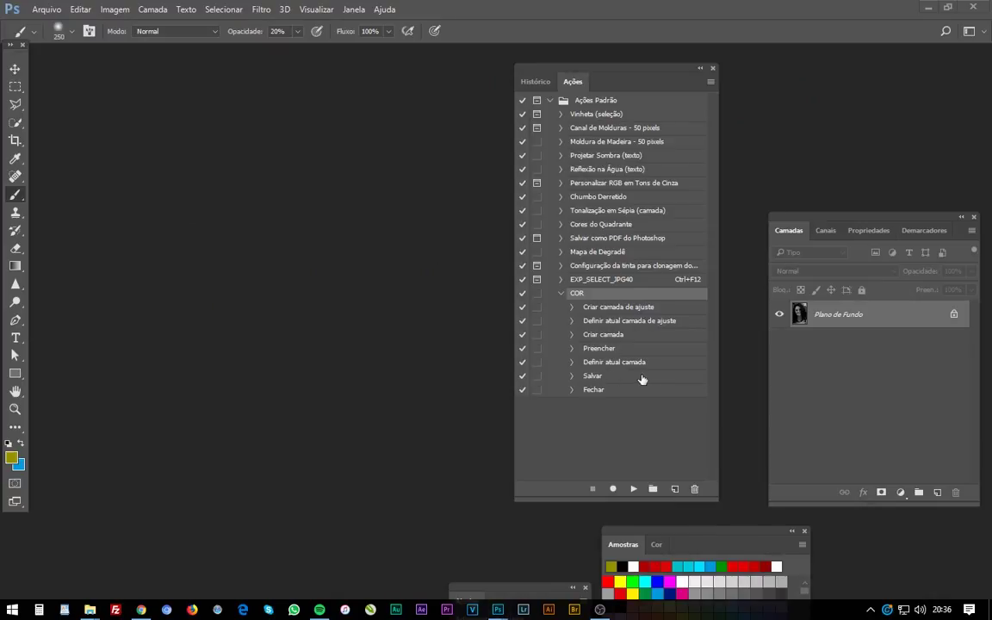
click(561, 294)
click(560, 294)
click(561, 293)
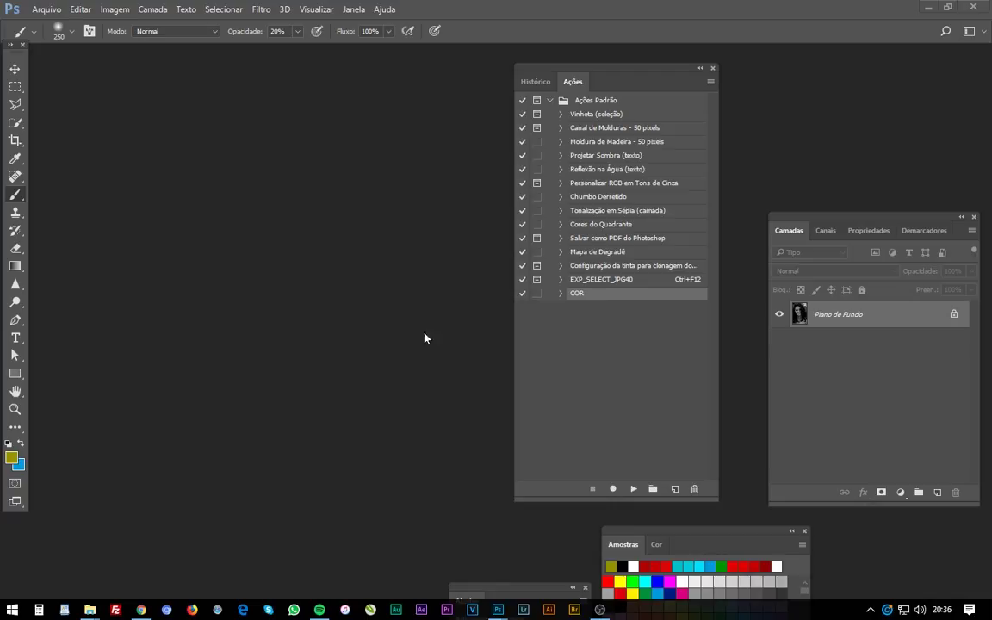
click(561, 293)
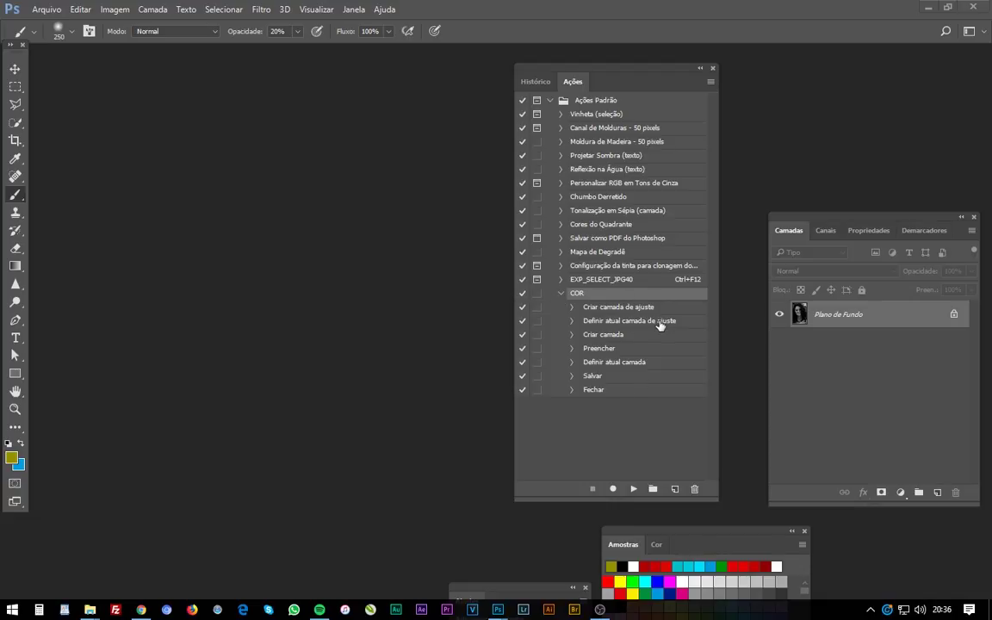
click(602, 377)
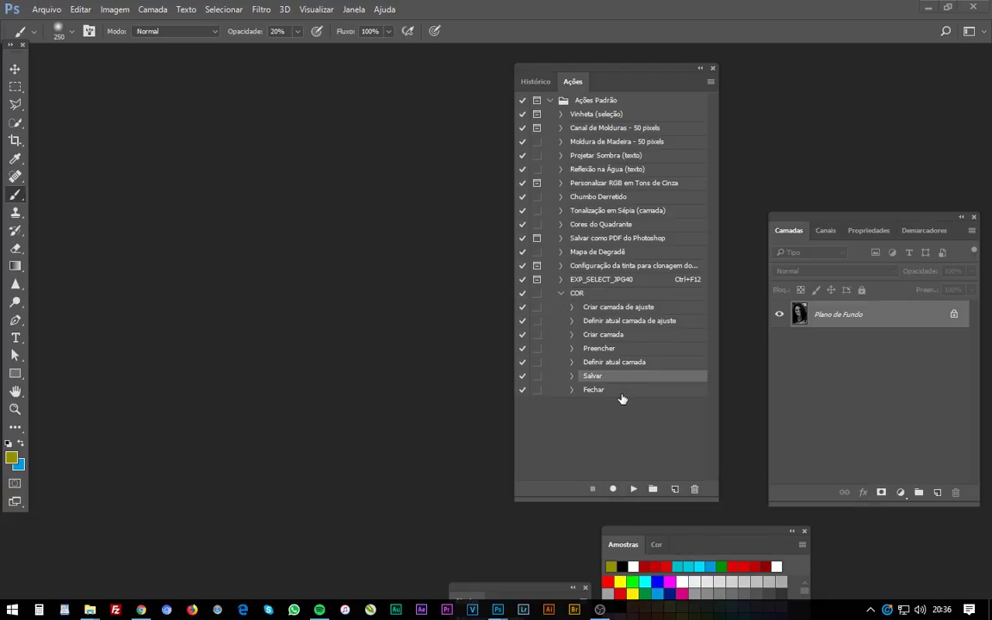
shift+click(622, 392)
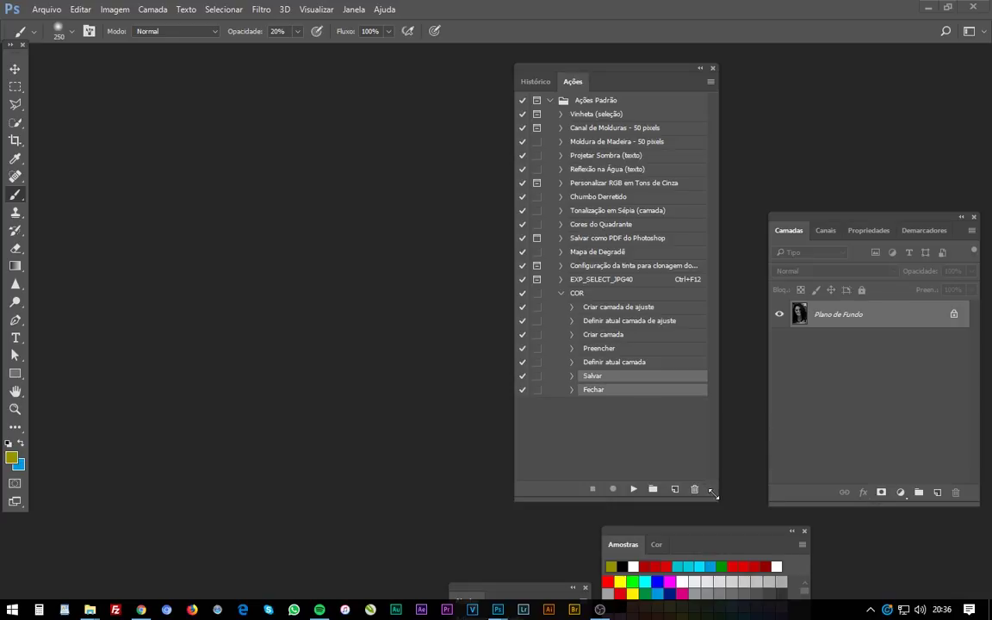
Step: Shorten the Actions panel, shift it right, and lower the Layers panel slightly
drag(718, 499, 714, 420)
drag(647, 75, 695, 73)
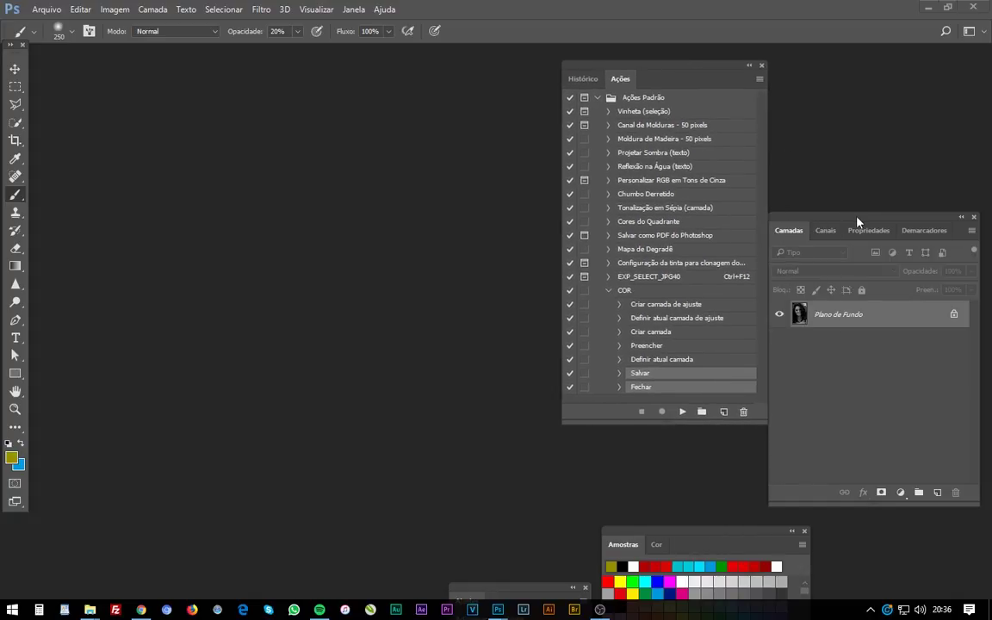
drag(856, 217, 857, 237)
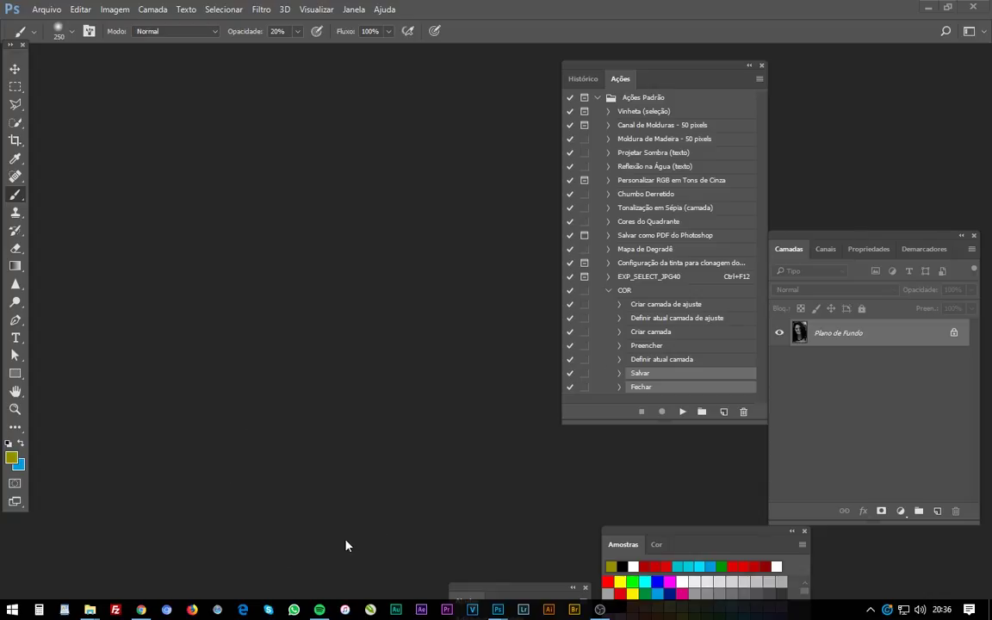
key(super+d)
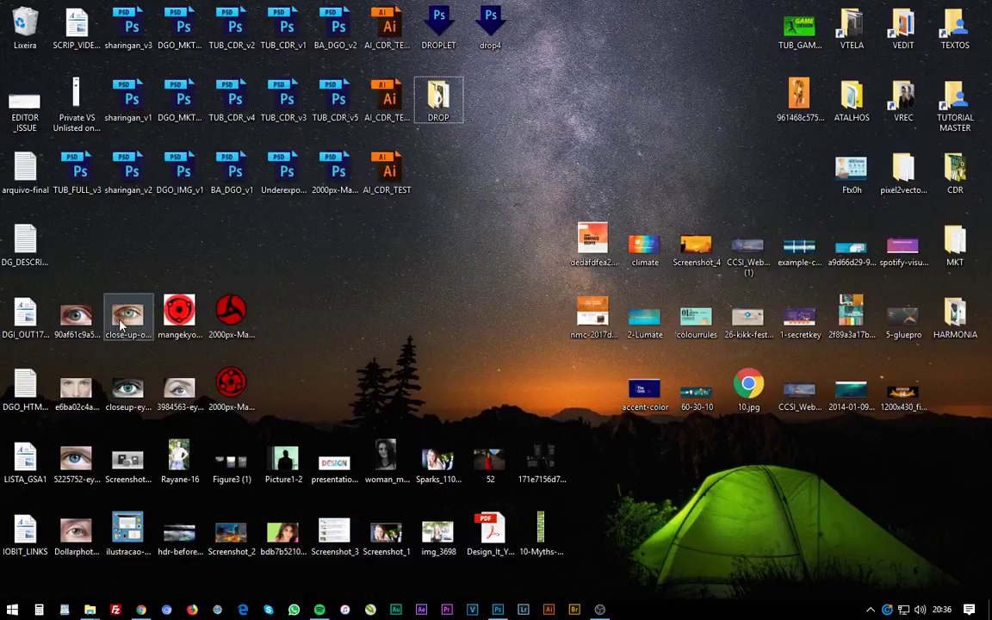
Step: Drag close-up-of-womans-eye.jpg into Photoshop, keeping its embedded sRGB profile
drag(121, 323, 493, 613)
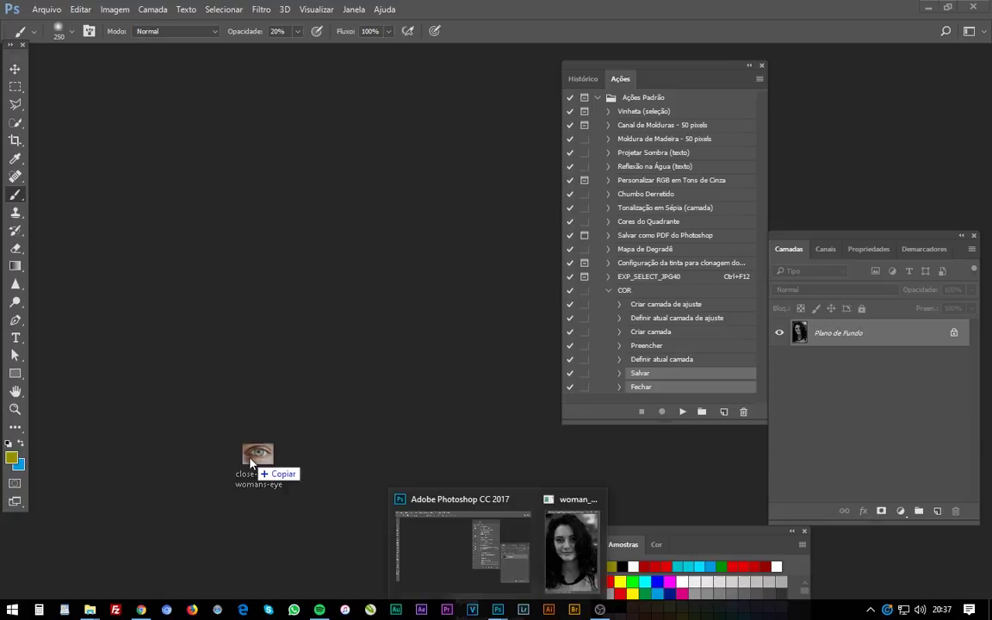
drag(492, 613, 208, 446)
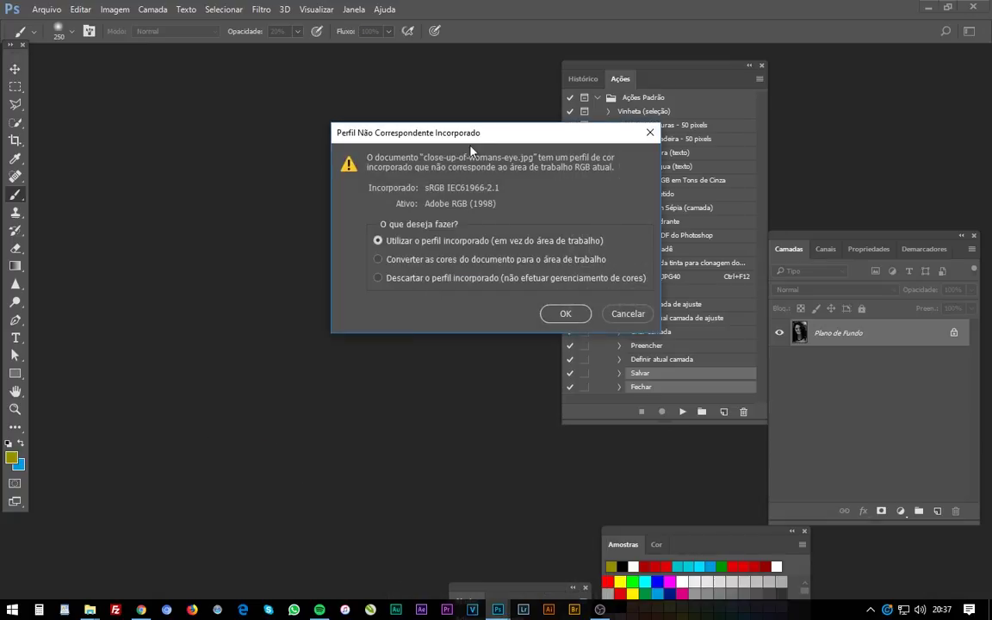
drag(453, 132, 199, 128)
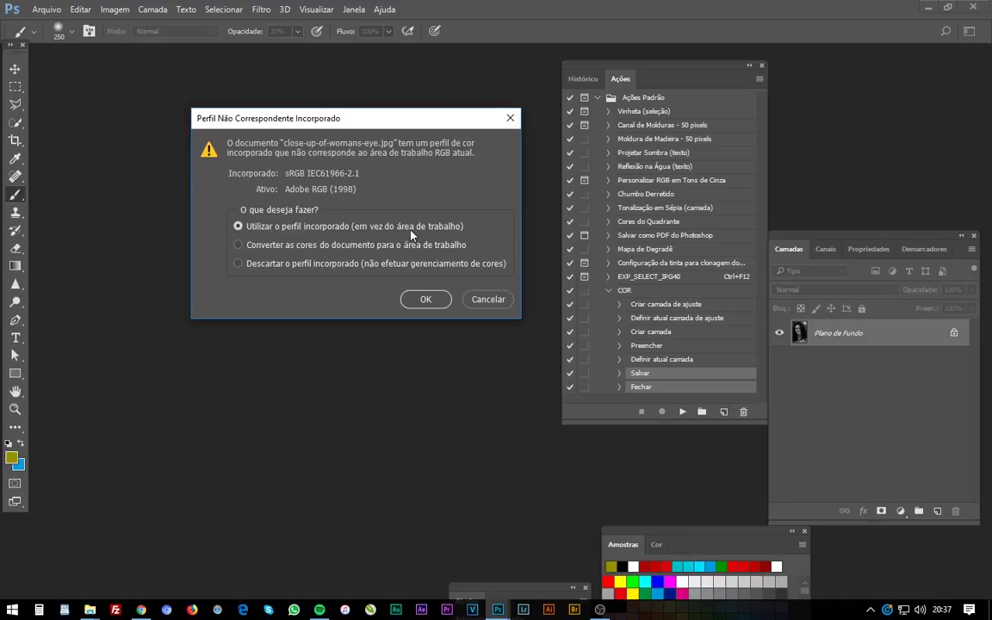
click(425, 299)
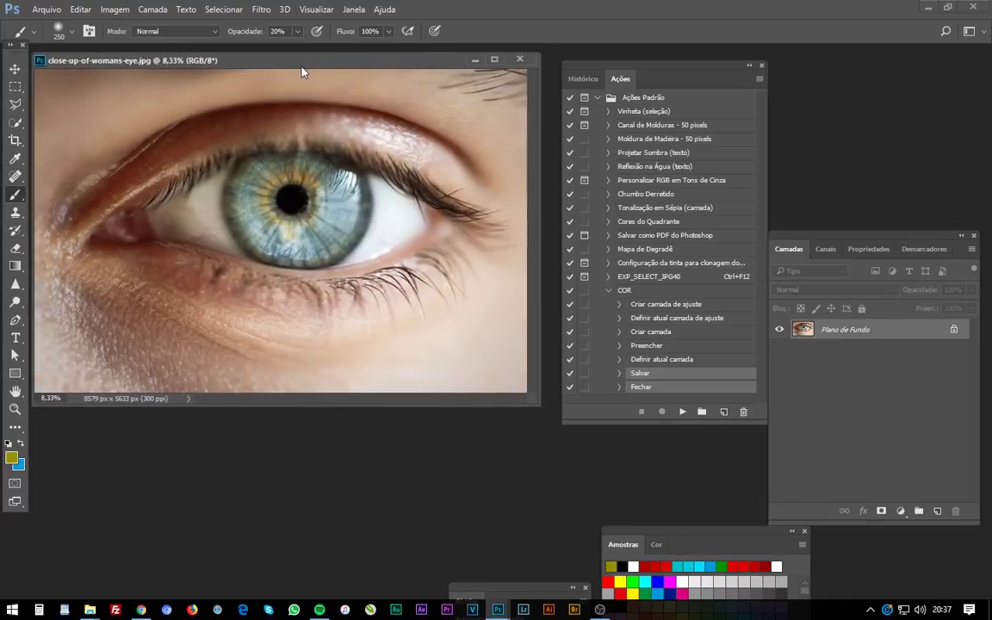
Step: Rearrange the Layers and Actions panels so nothing overlaps, collapsing the COR steps
drag(853, 245, 391, 301)
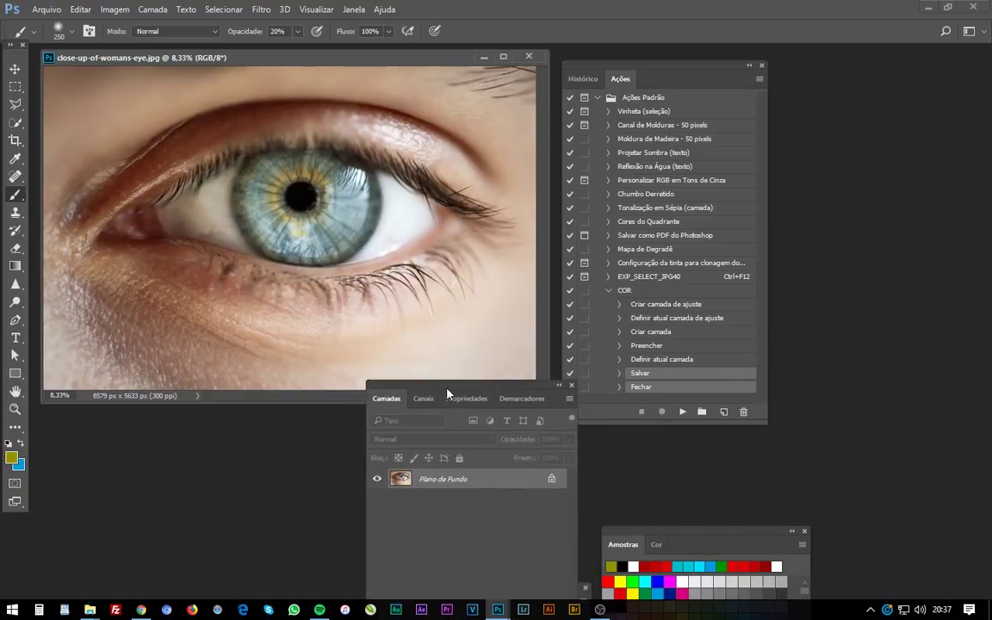
drag(695, 69, 723, 65)
drag(463, 580, 463, 463)
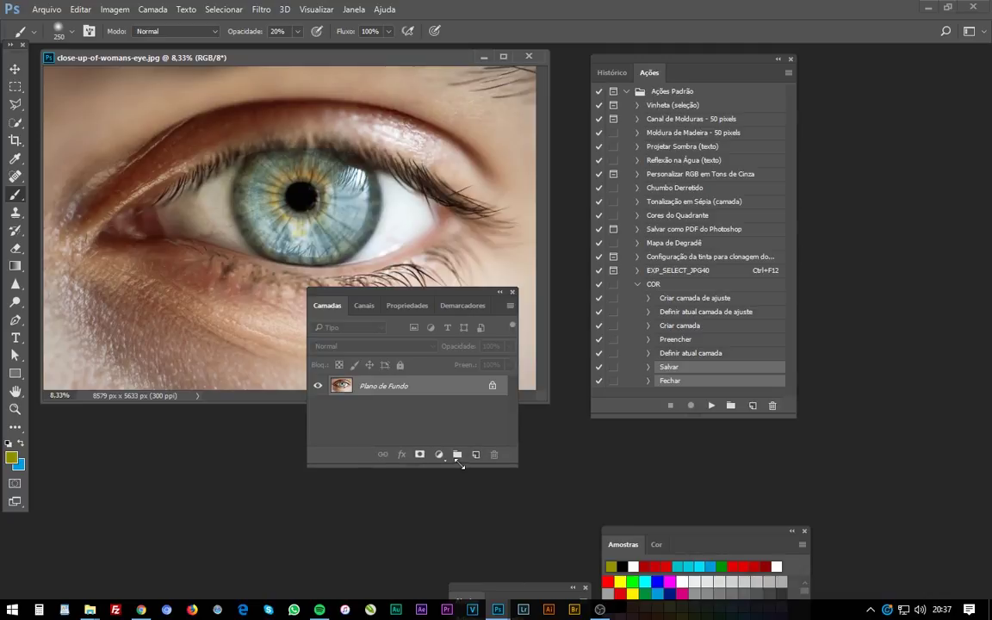
mouse_move(475, 299)
mouse_down()
mouse_move(814, 441)
mouse_move(911, 428)
mouse_up()
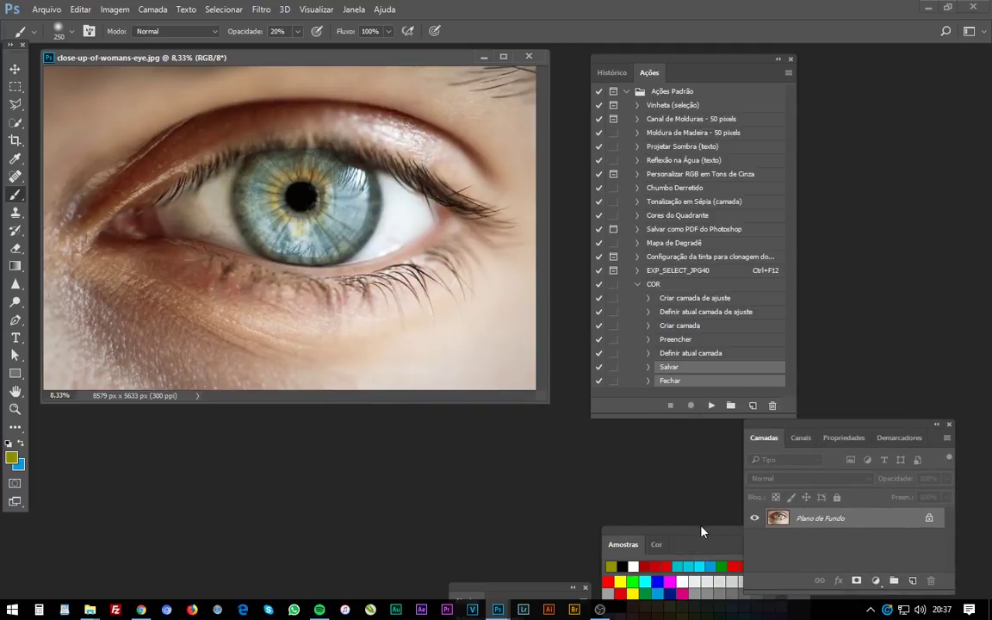
drag(641, 543, 438, 551)
click(638, 284)
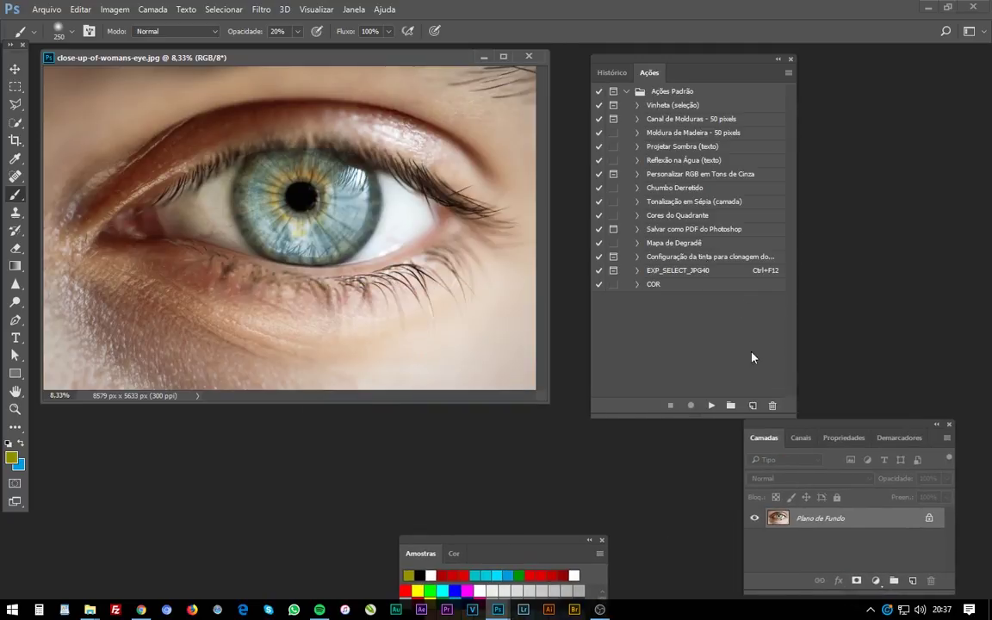
drag(721, 64, 827, 55)
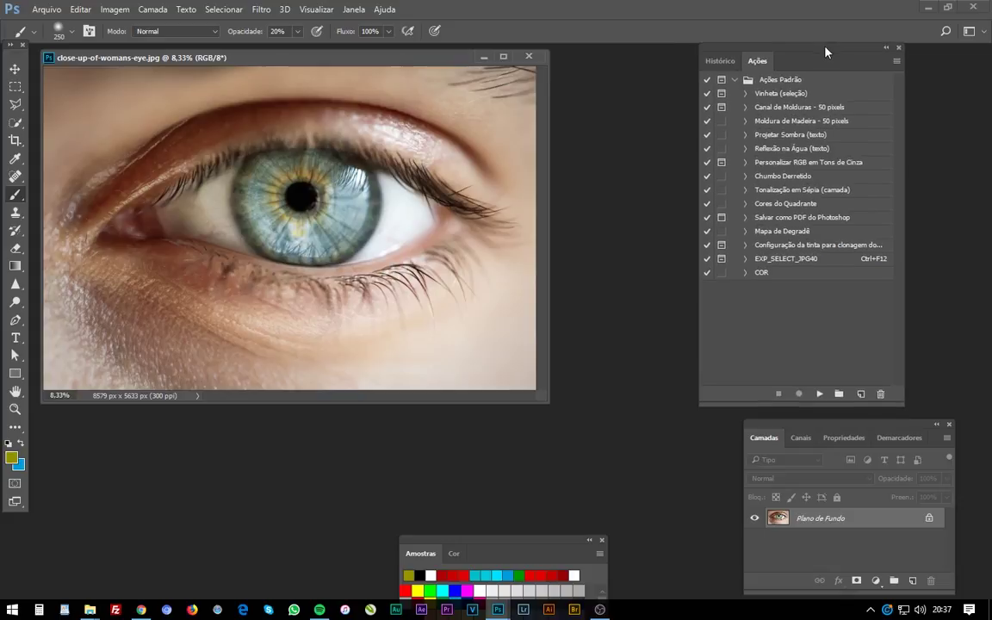
Step: Create a new action named NOVA and start recording it
click(858, 396)
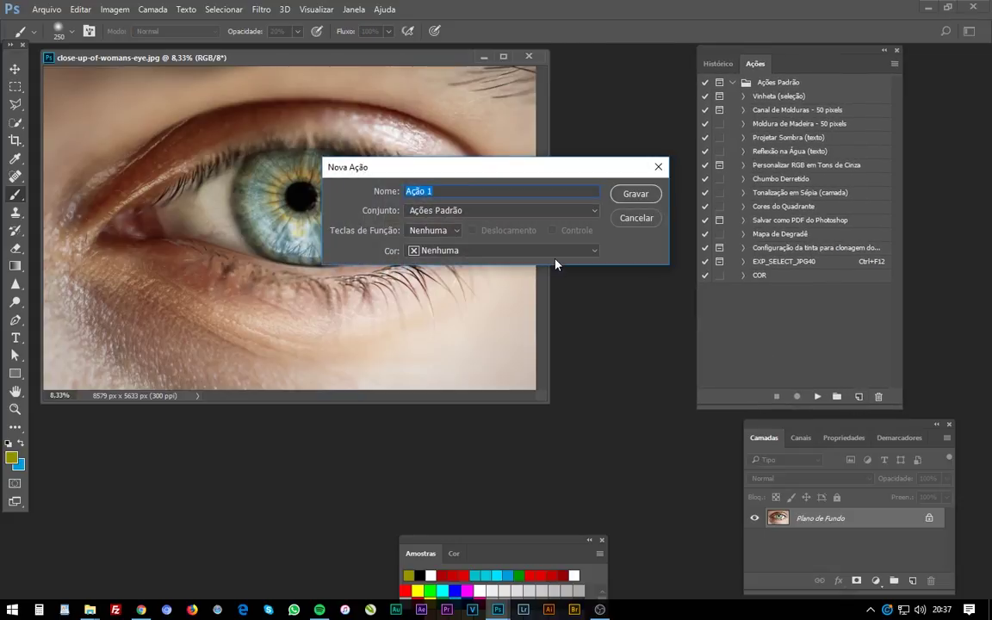
text(NOVA)
click(634, 194)
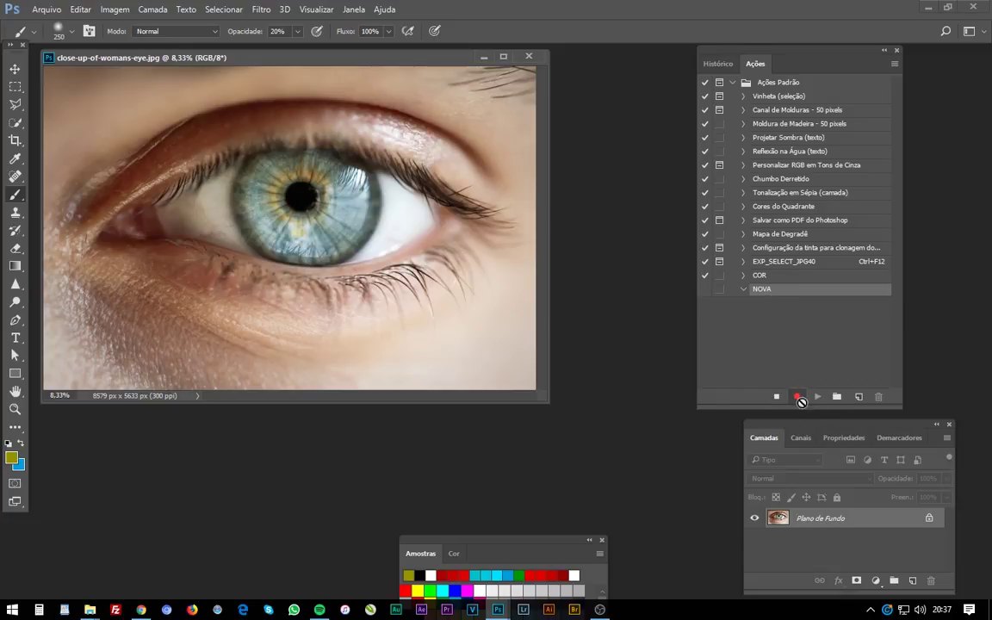
Step: Add a Matiz/Saturação adjustment layer with Saturation -100 to desaturate the photo
drag(823, 429, 514, 282)
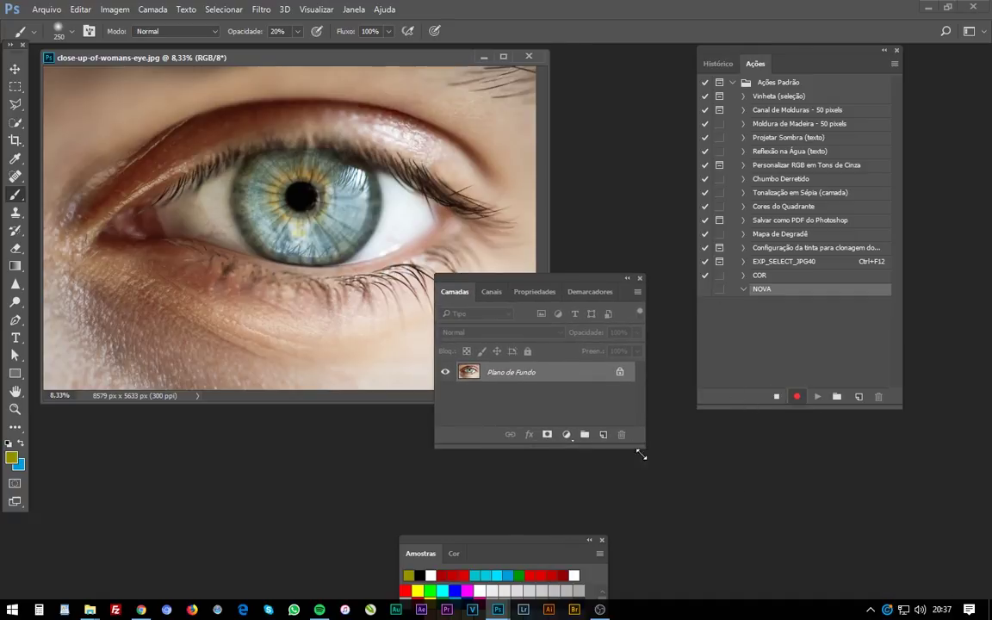
drag(643, 448, 649, 508)
click(572, 500)
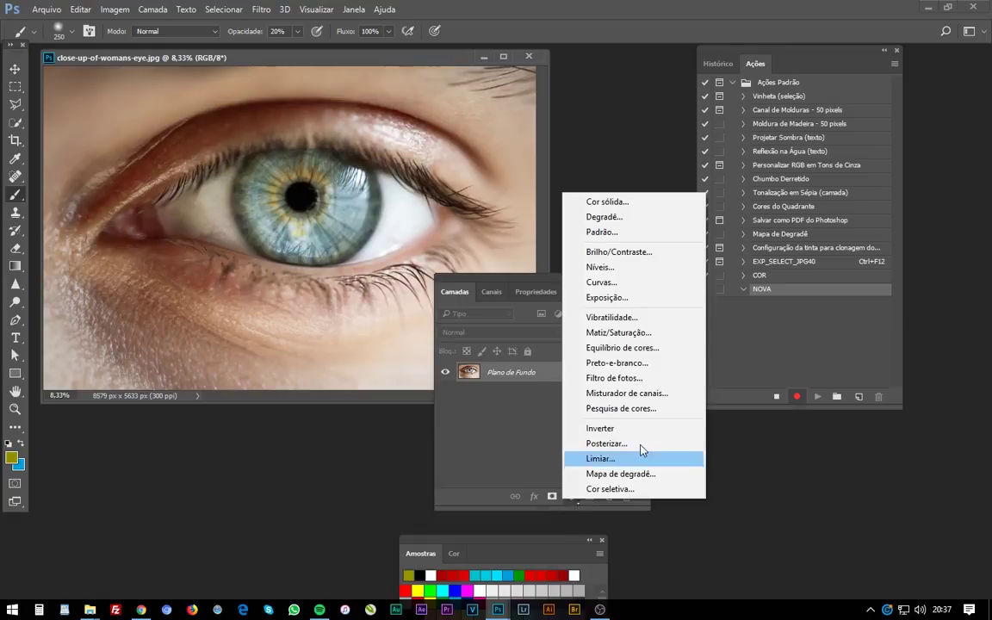
click(643, 334)
drag(539, 411, 361, 414)
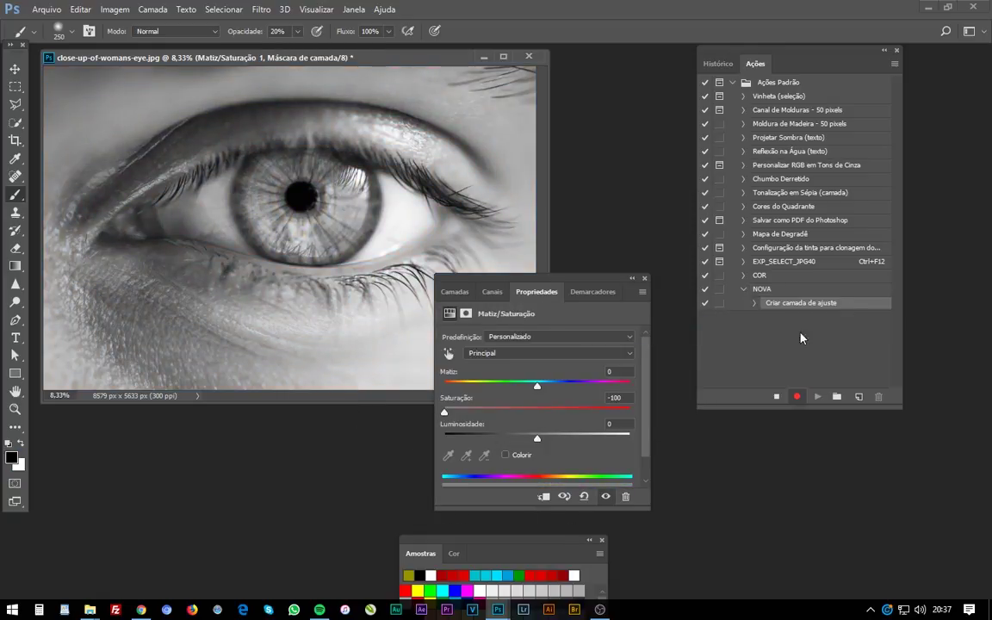
Step: Add a new layer filled with the olive foreground colour in Luz Indireta blend mode
click(858, 396)
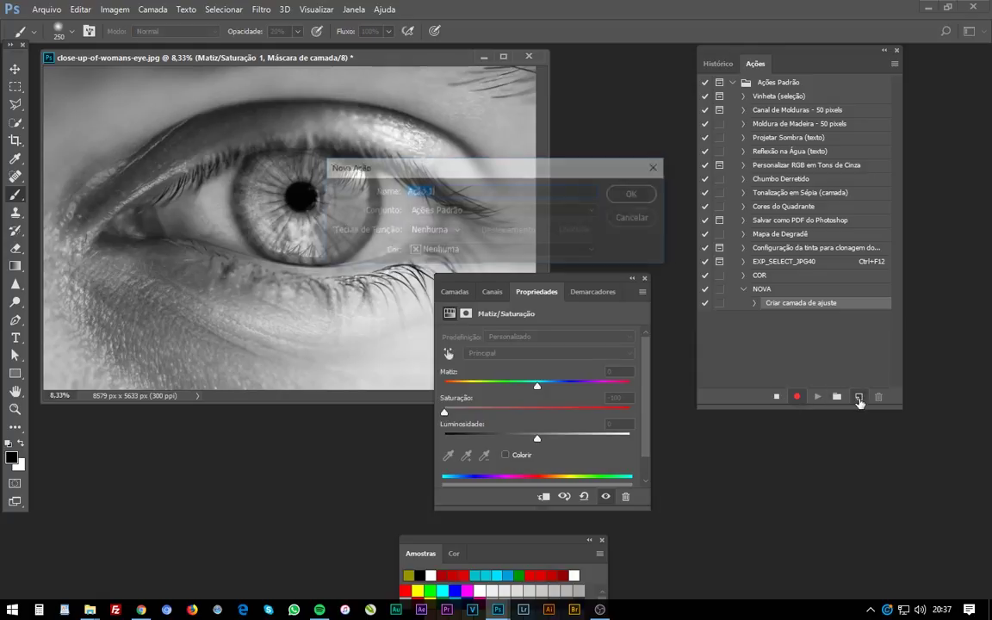
click(636, 218)
click(441, 295)
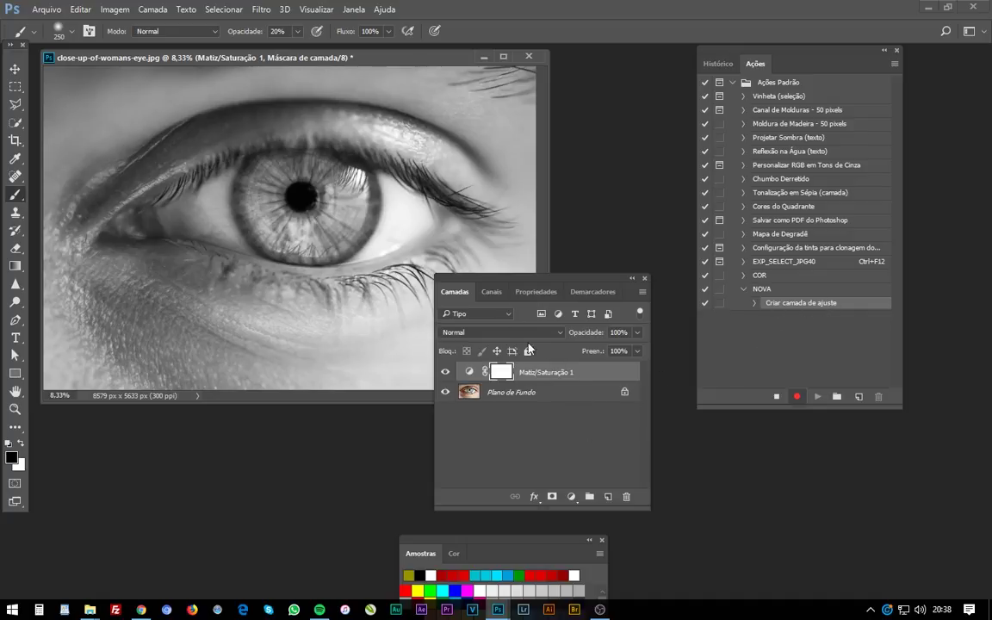
click(608, 497)
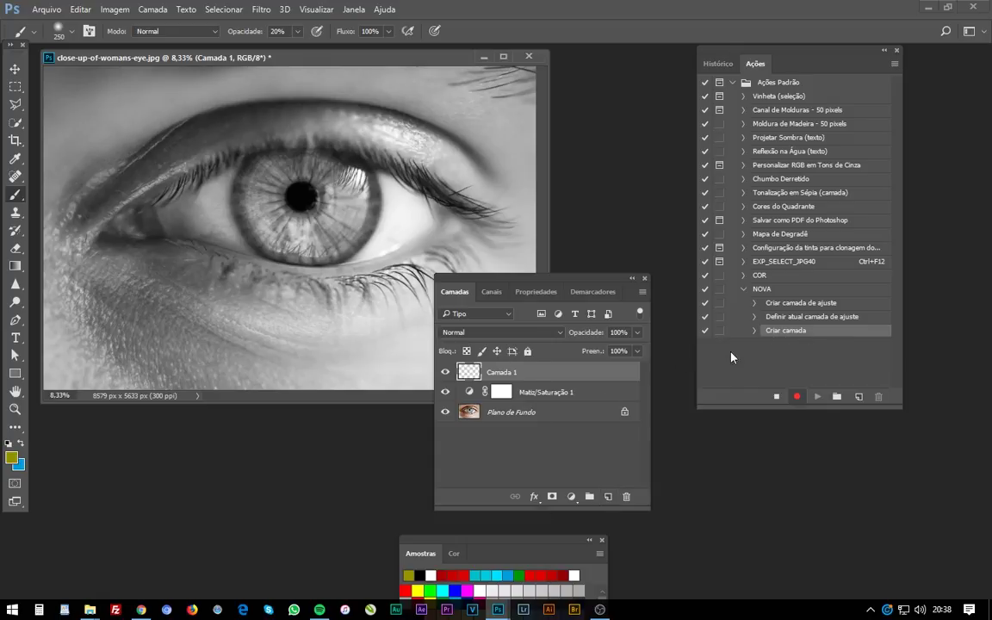
key(alt+BackSpace)
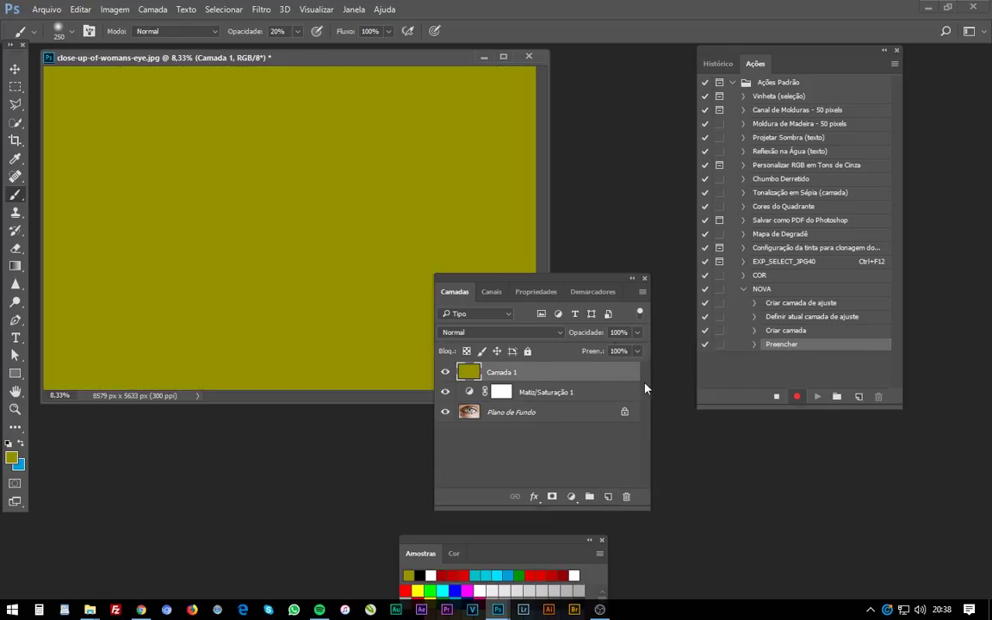
click(555, 337)
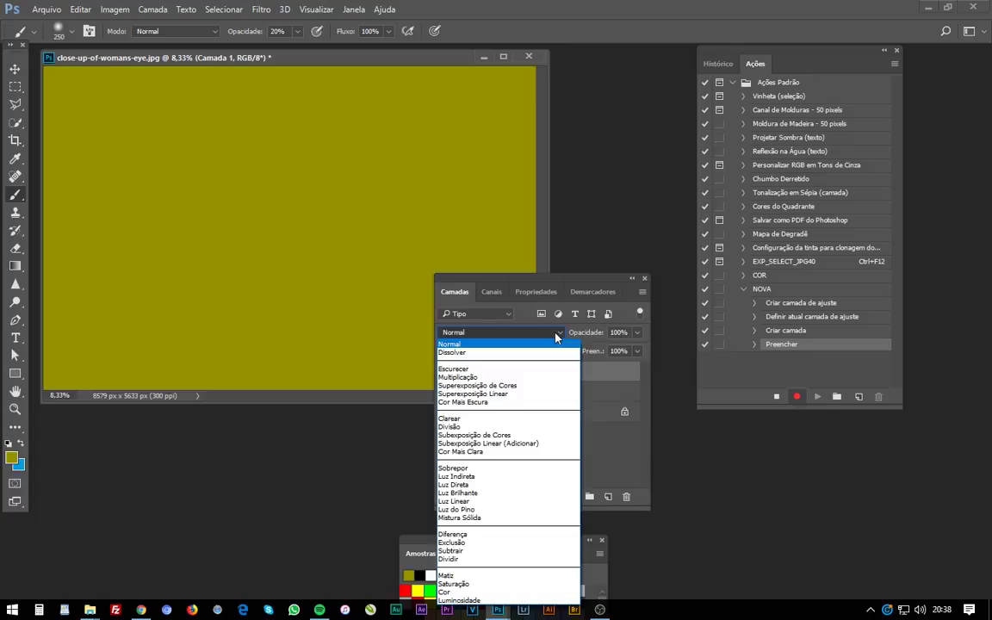
click(470, 476)
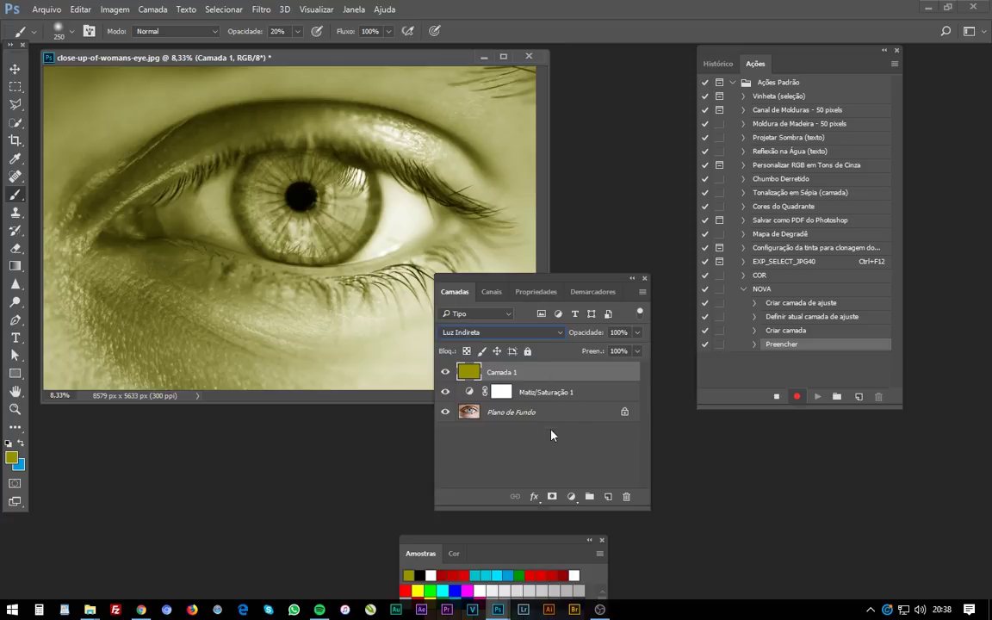
click(47, 8)
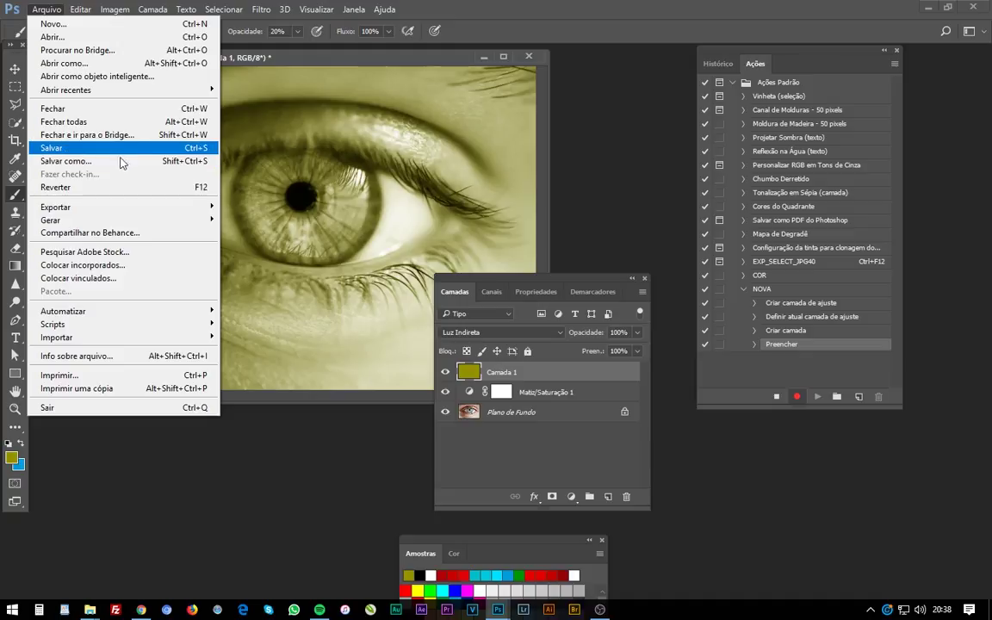
Step: Save a JPEG copy of the tinted eye photo into DROP at quality 6
click(120, 161)
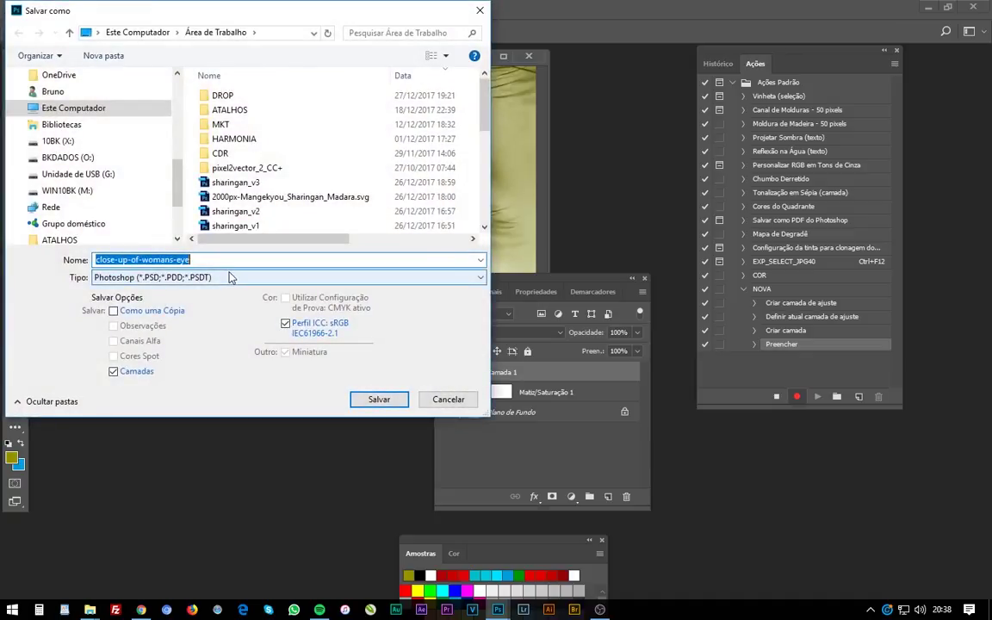
double_click(222, 95)
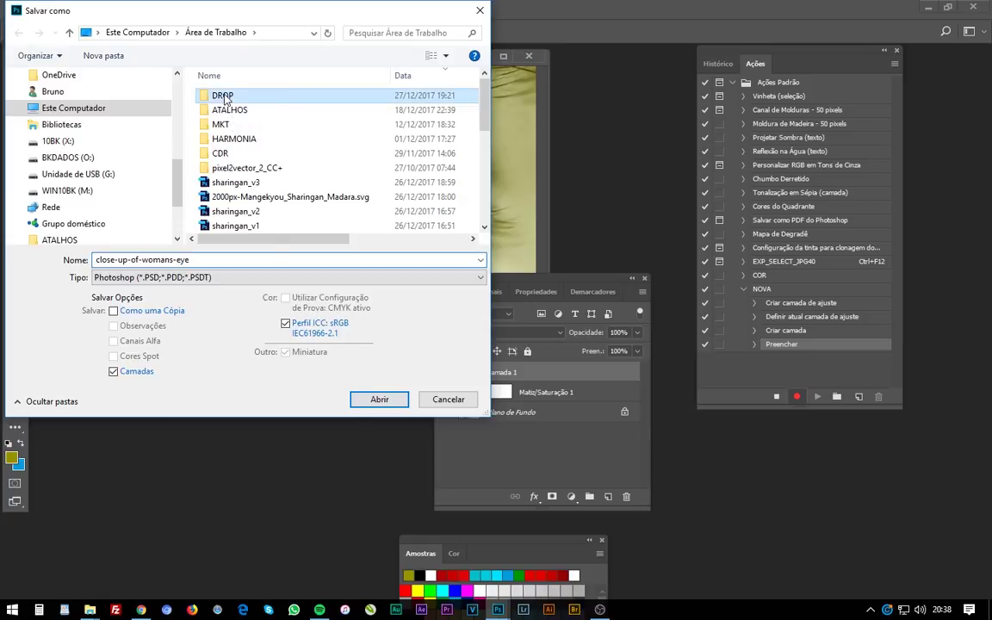
click(225, 278)
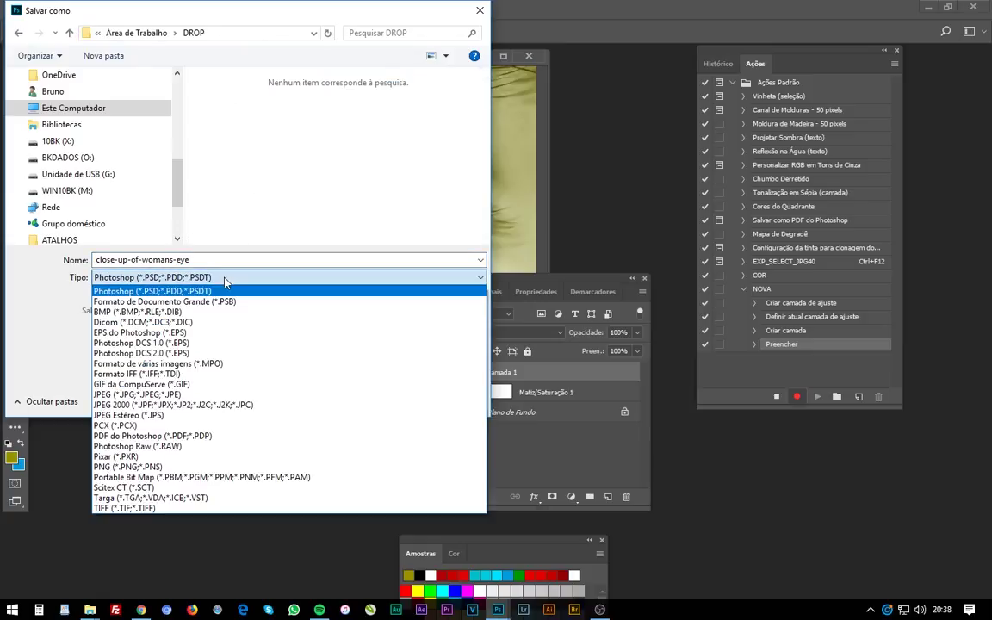
click(239, 394)
click(376, 400)
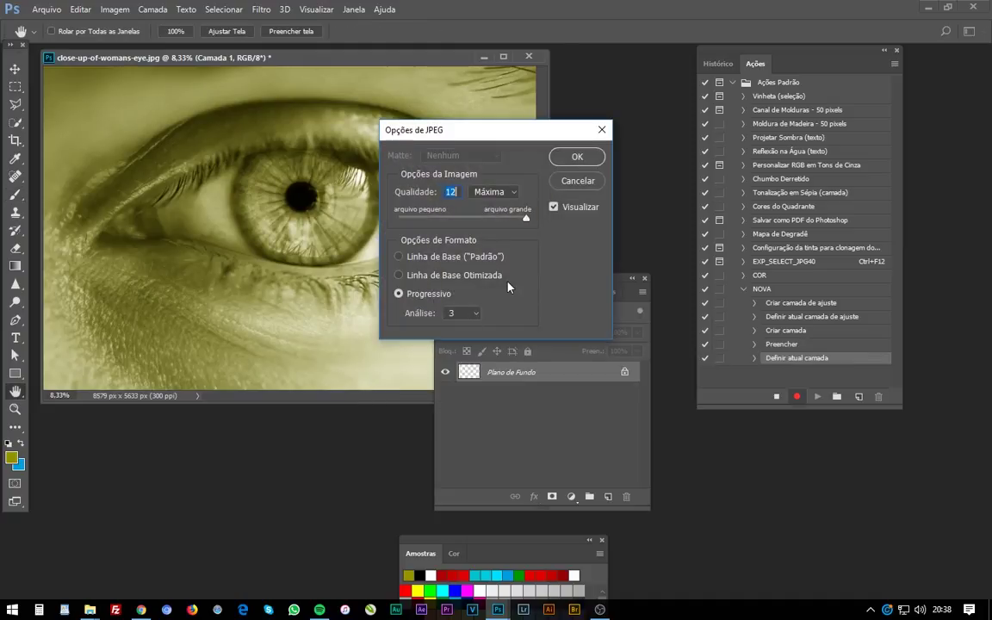
text(6)
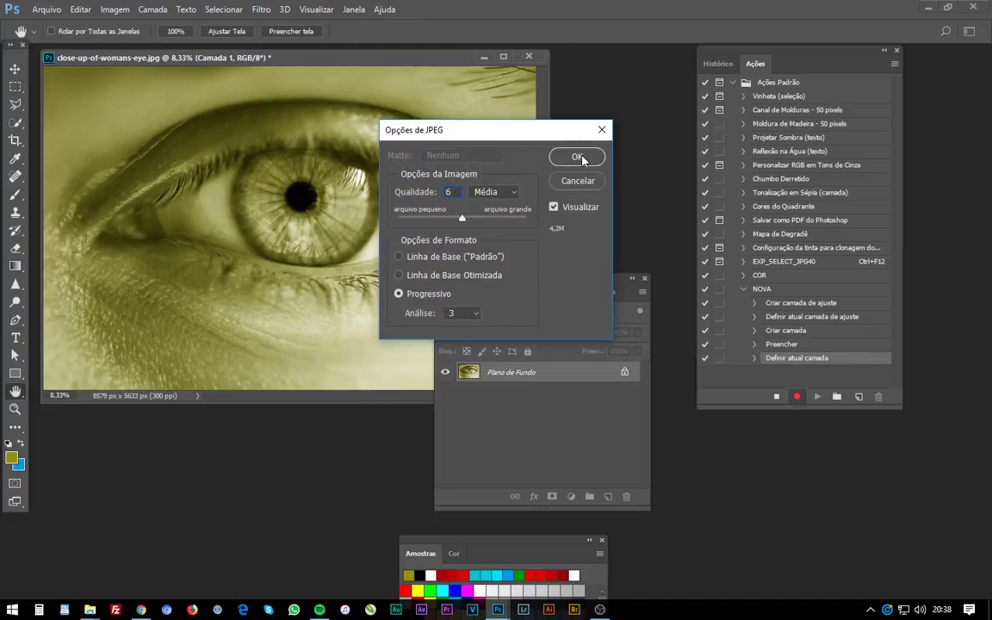
click(576, 157)
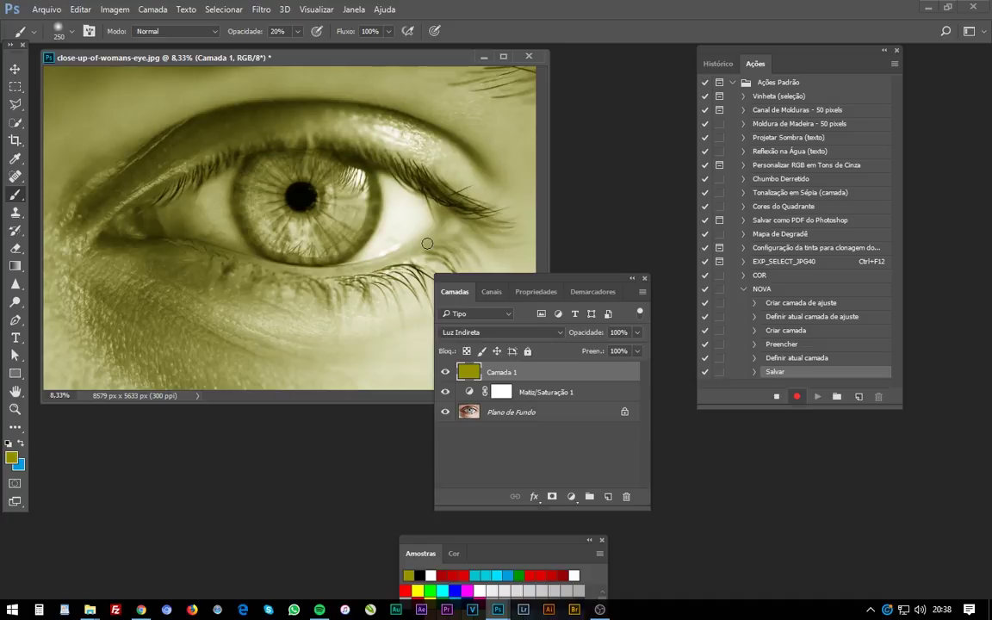
Step: Close the tinted eye photo without saving, recording a Fechar step in NOVA
drag(359, 57, 360, 74)
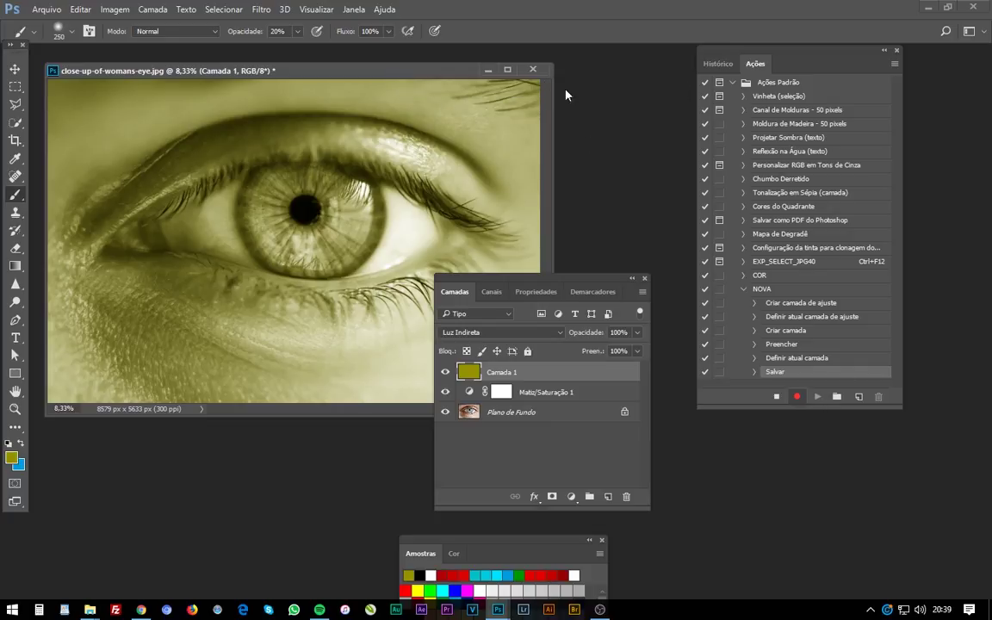
click(532, 69)
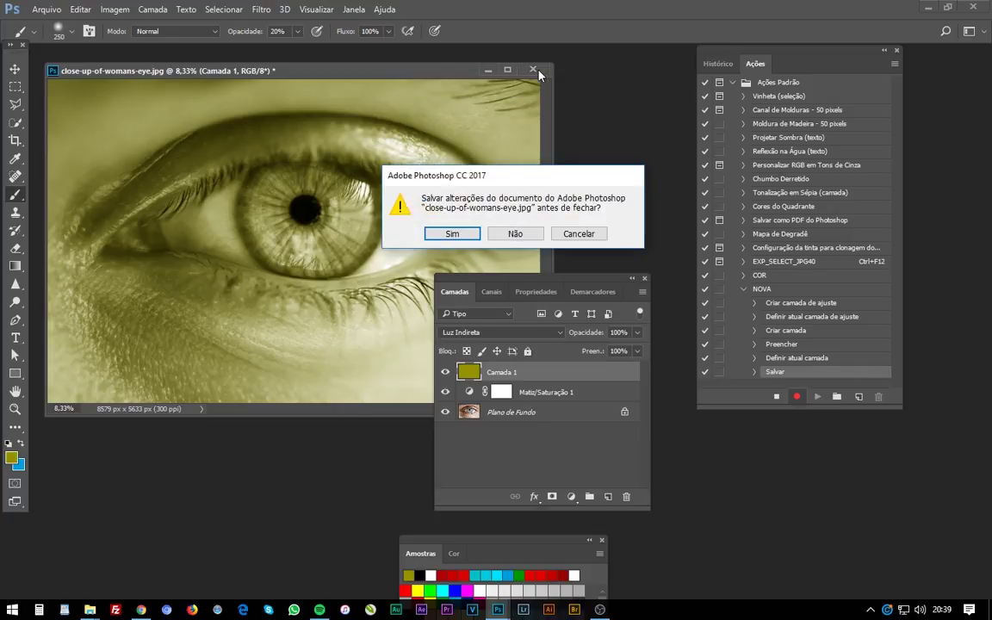
click(513, 234)
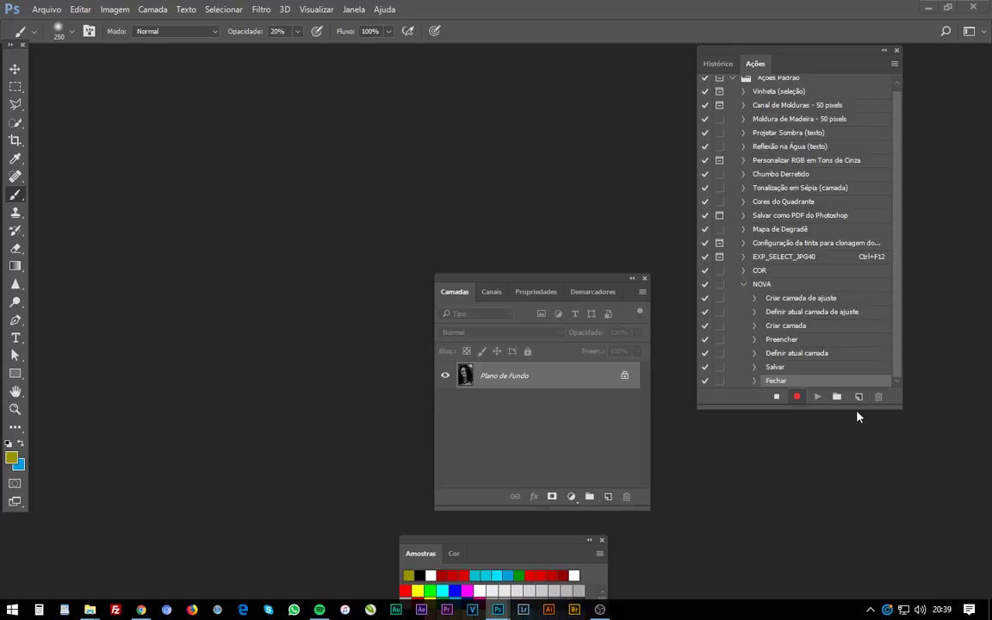
Step: Stop recording NOVA, enlarge the Actions panel and expand NOVA's step list
drag(859, 408, 828, 447)
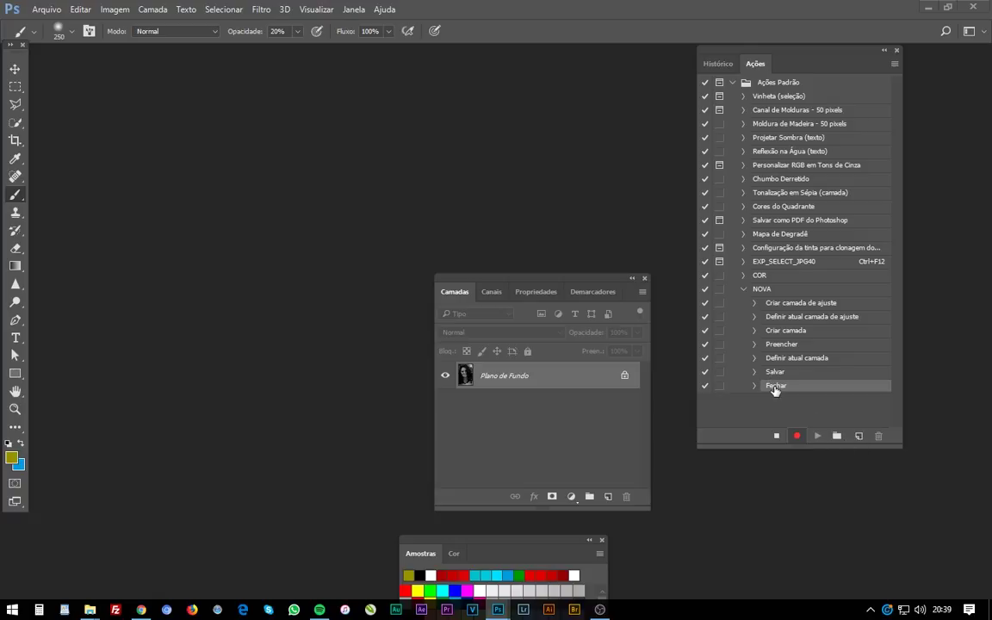
drag(775, 385, 788, 438)
click(779, 438)
click(743, 289)
click(773, 296)
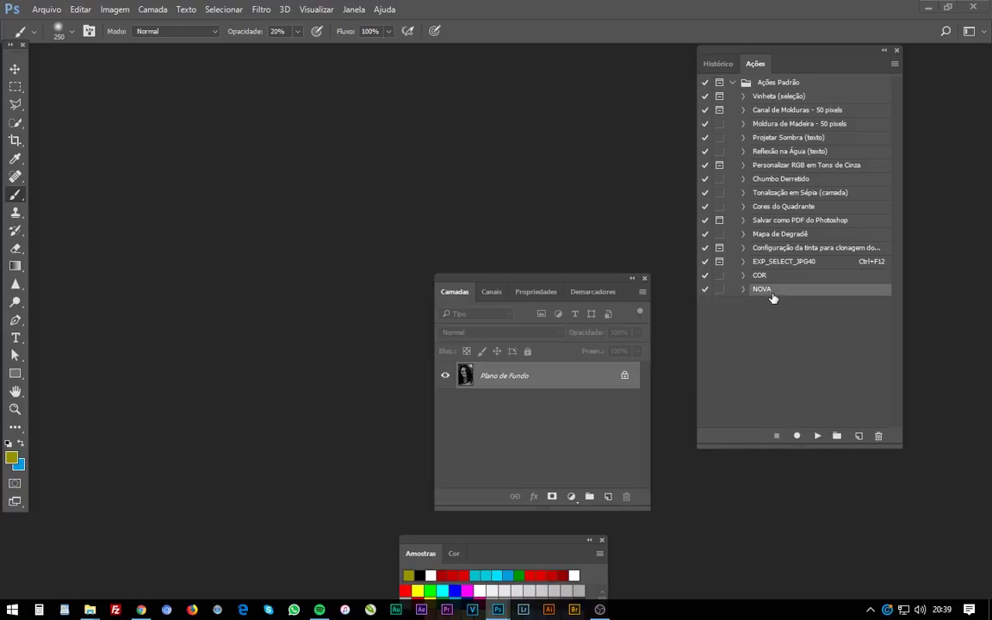
click(743, 289)
Step: Select NOVA's steps from the first through Definir atual camada, Salvar and Fechar
click(757, 303)
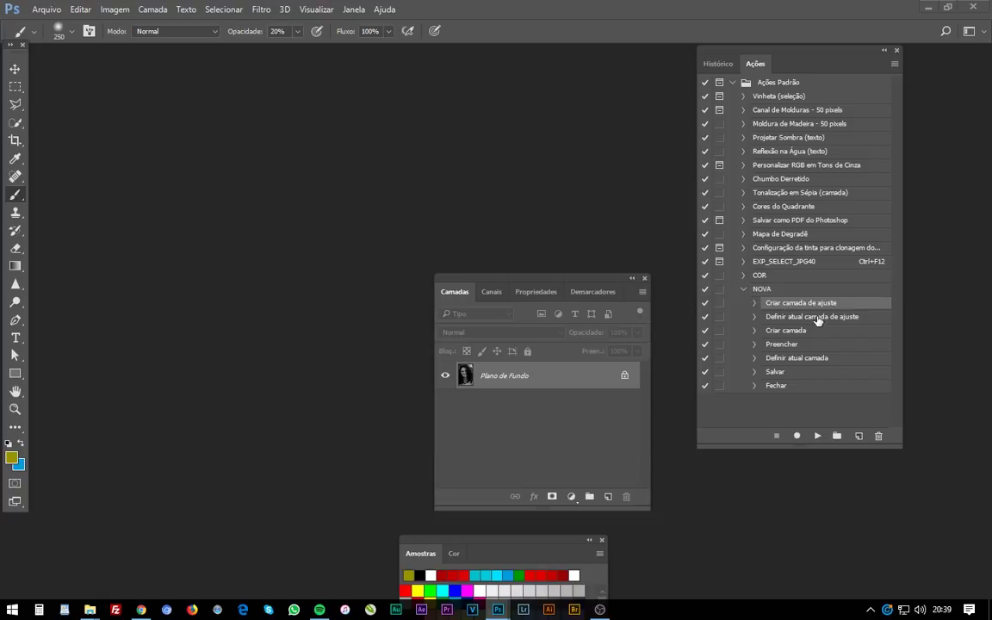
shift+click(817, 318)
shift+click(818, 332)
shift+click(819, 344)
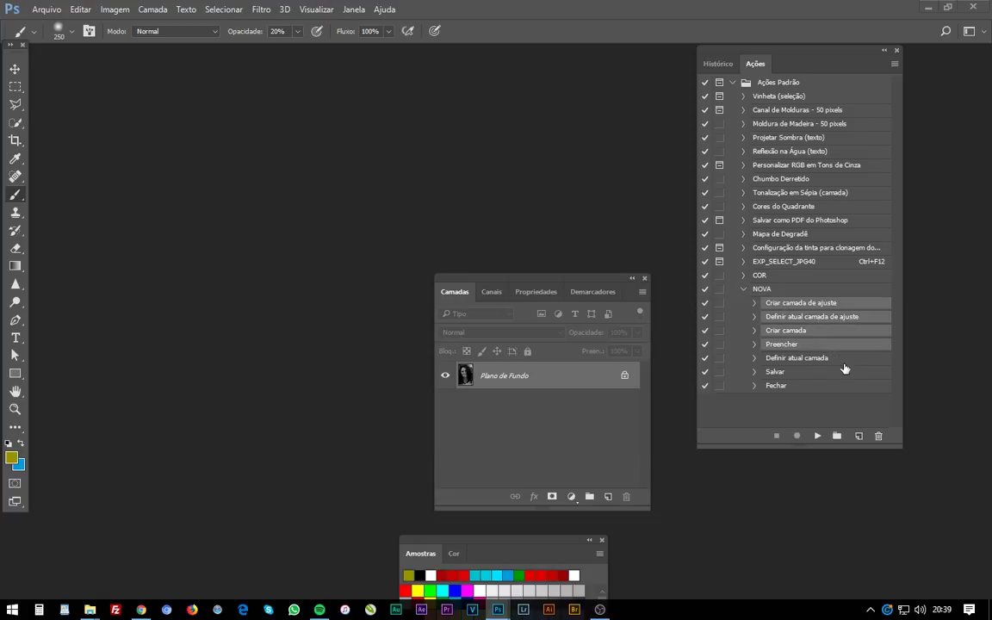
shift+click(842, 358)
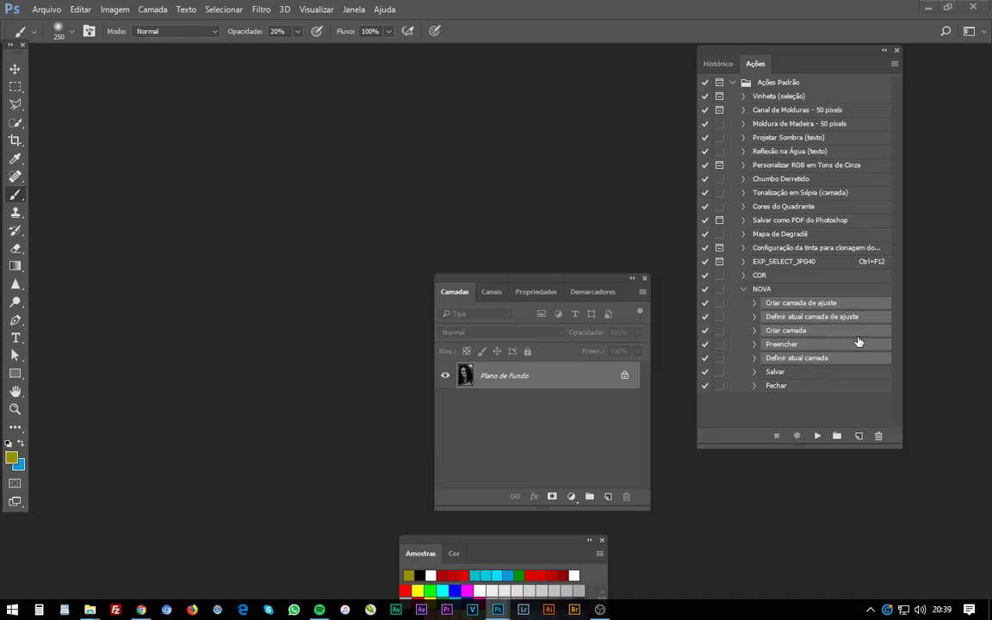
click(752, 372)
shift+click(746, 386)
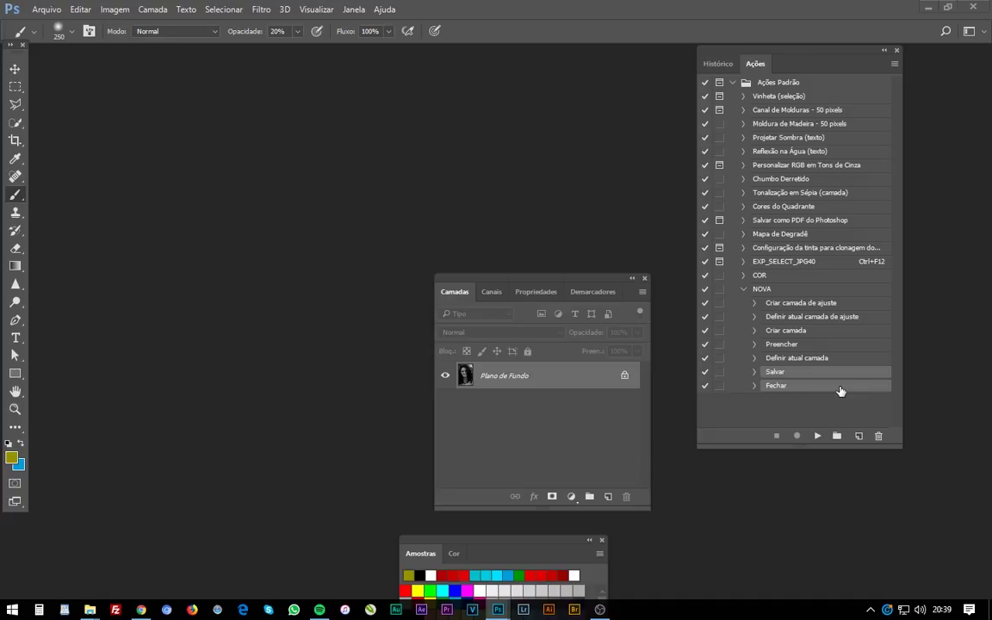
Step: Review Salvar's quality-6 JPEG settings and Fechar's options, leaving NOVA selected
click(753, 373)
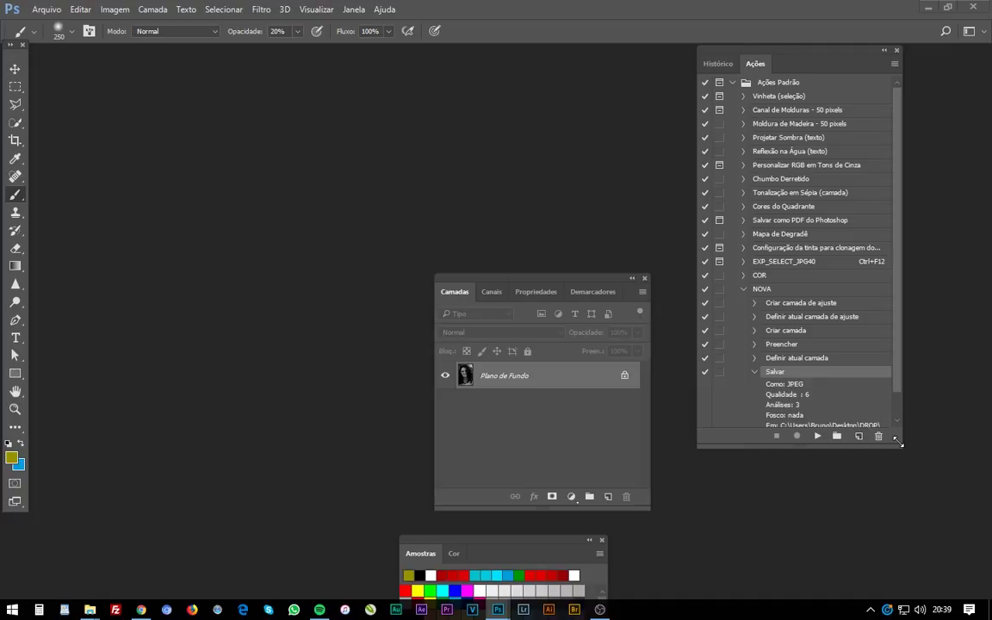
drag(896, 441, 902, 527)
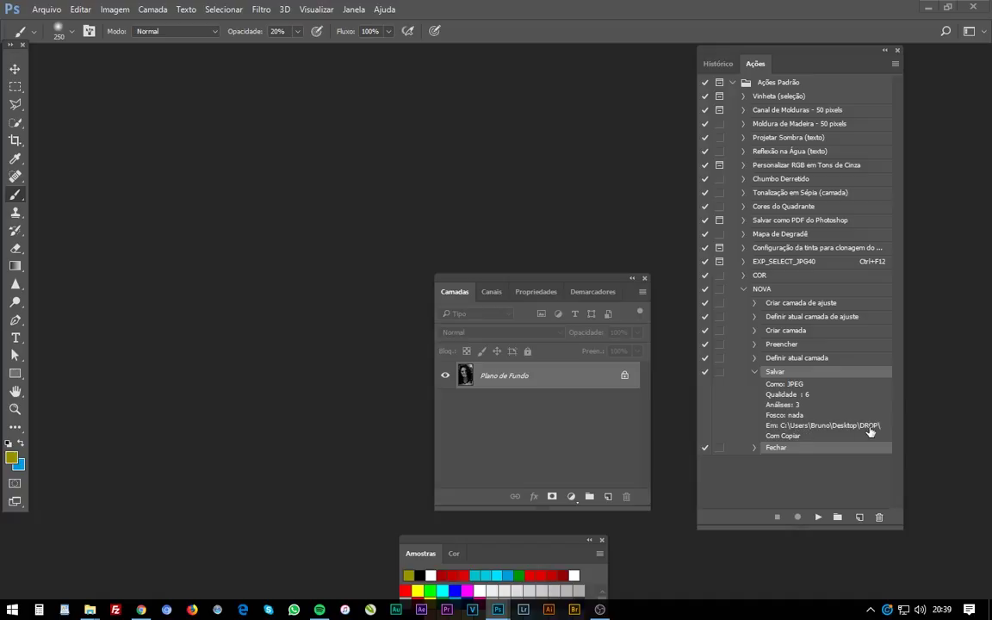
click(754, 371)
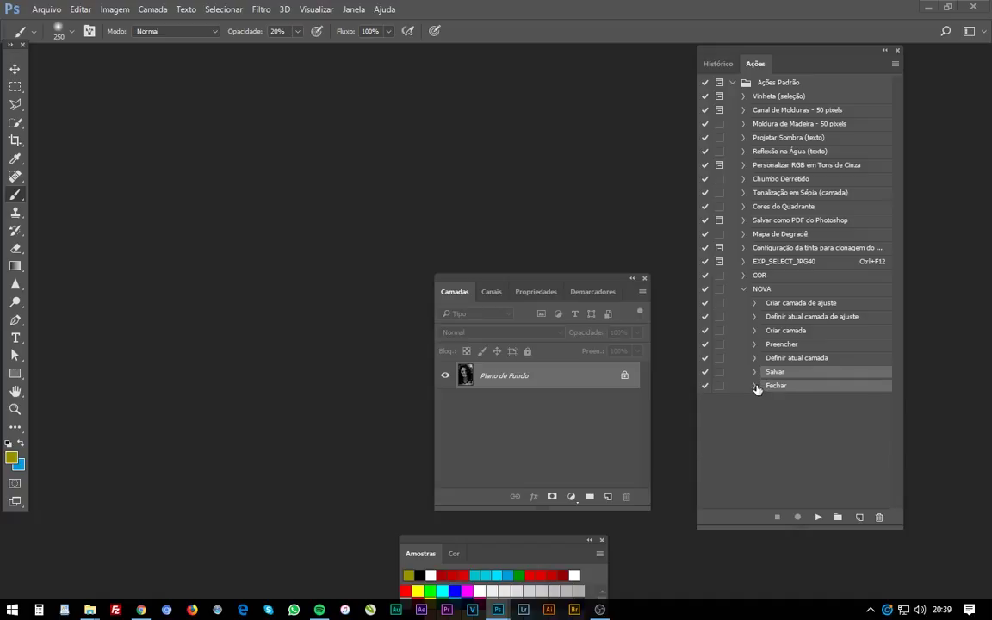
click(755, 385)
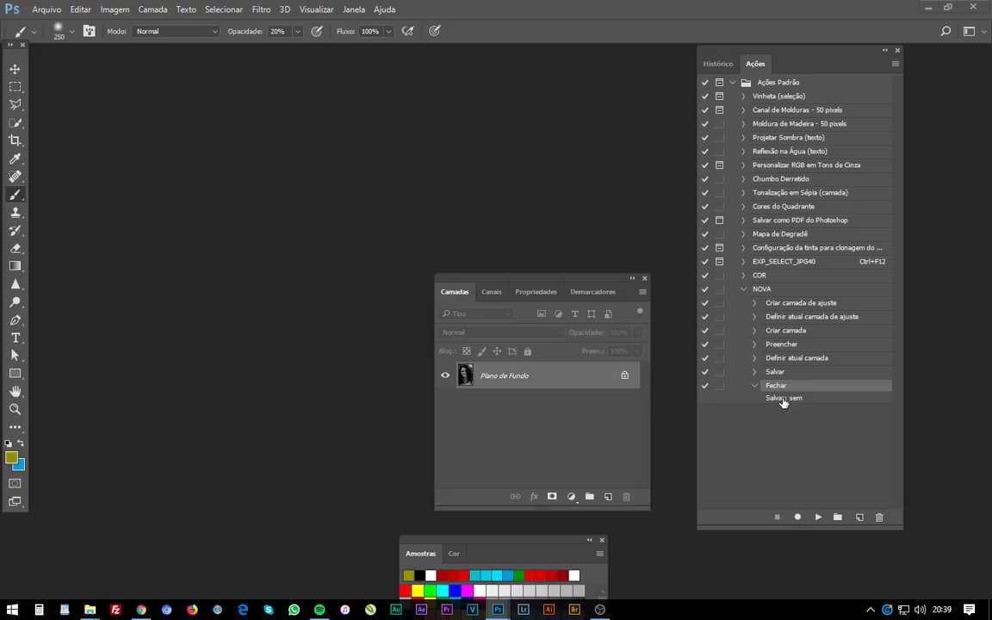
click(754, 385)
click(761, 290)
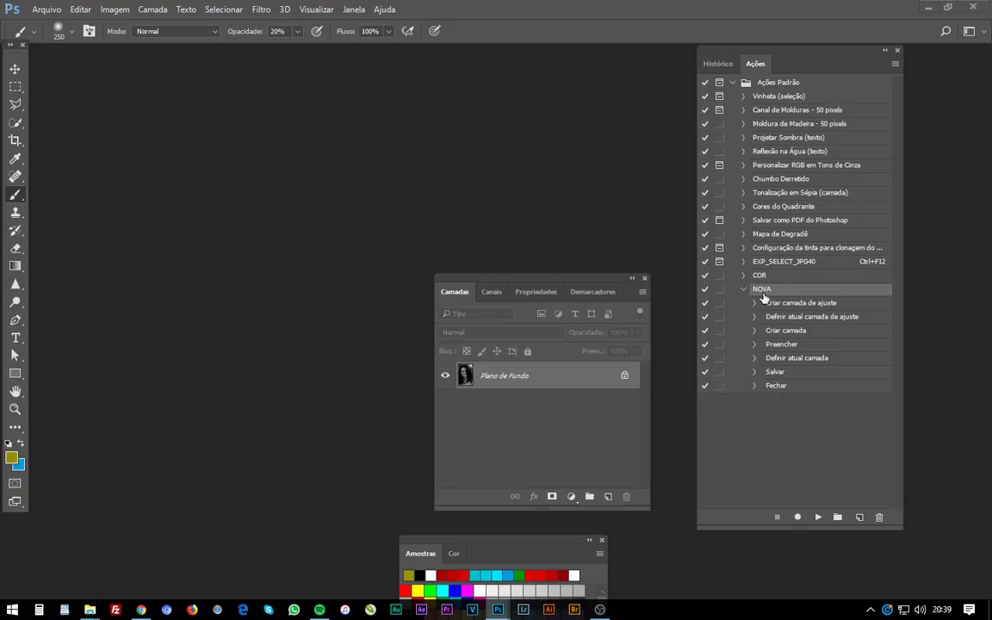
Step: Create droplet drop5.exe on the Desktop, running the NOVA action from Ações Padrão
click(48, 9)
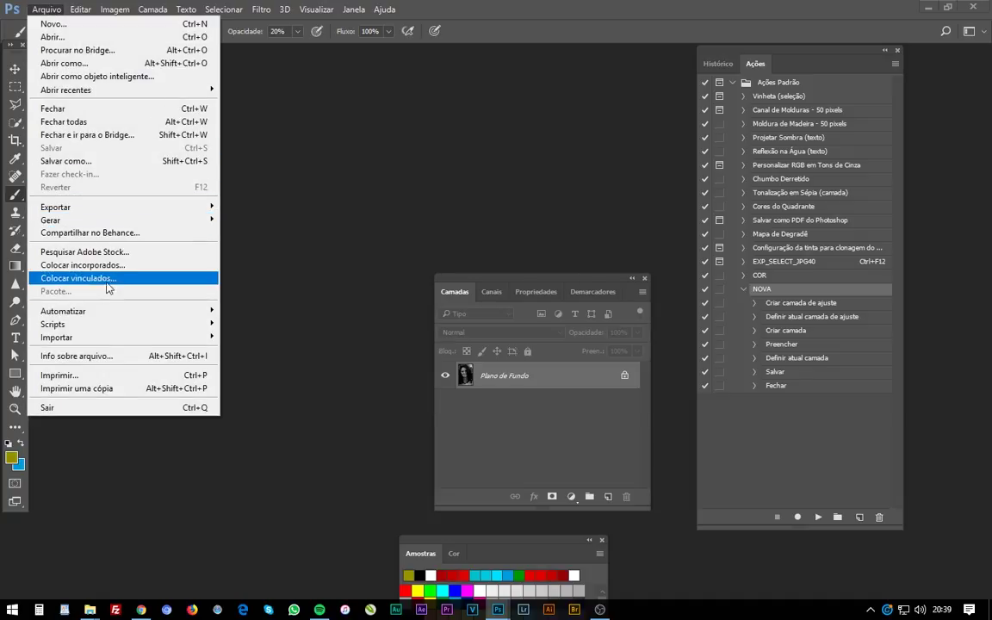
mouse_move(121, 310)
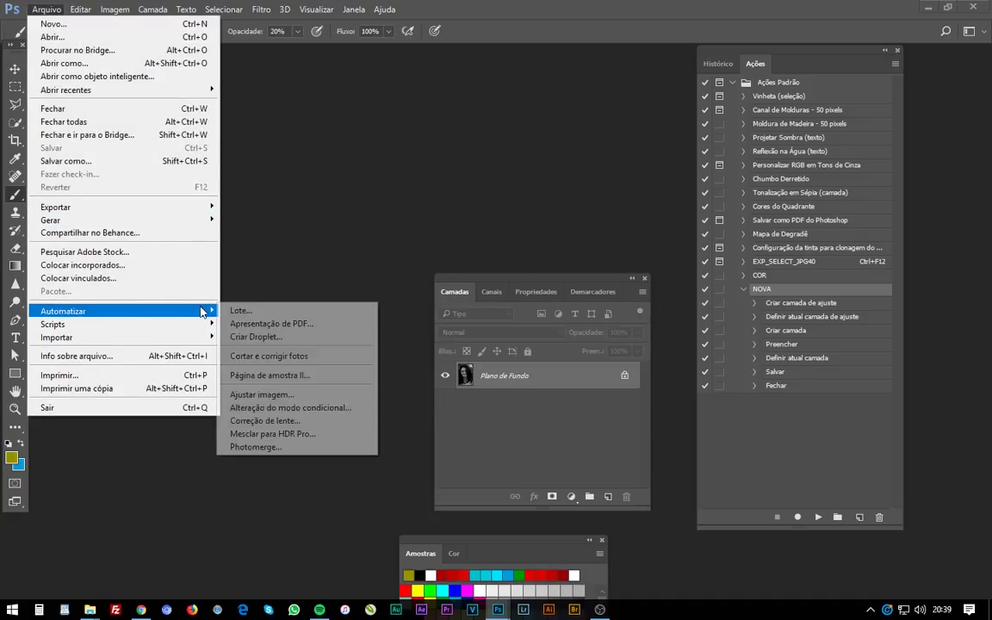
click(274, 336)
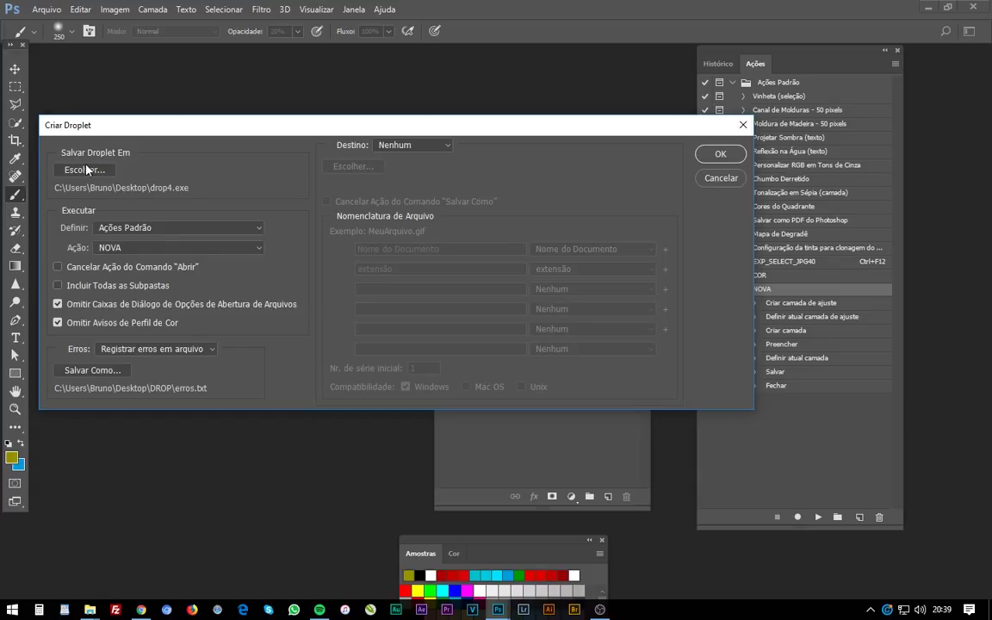
click(86, 170)
click(184, 396)
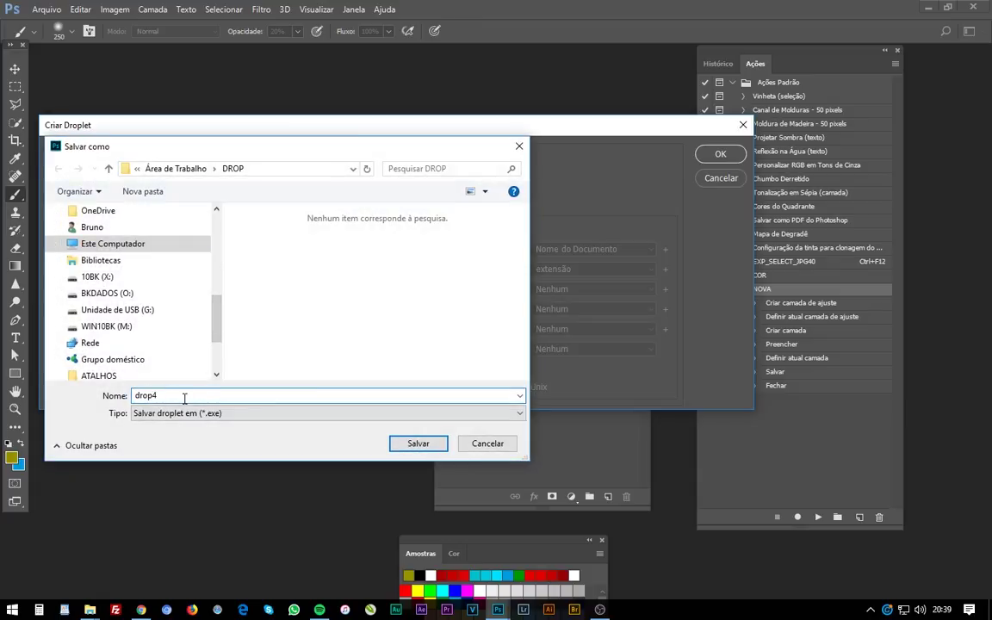
key(BackSpace)
text(5)
click(176, 167)
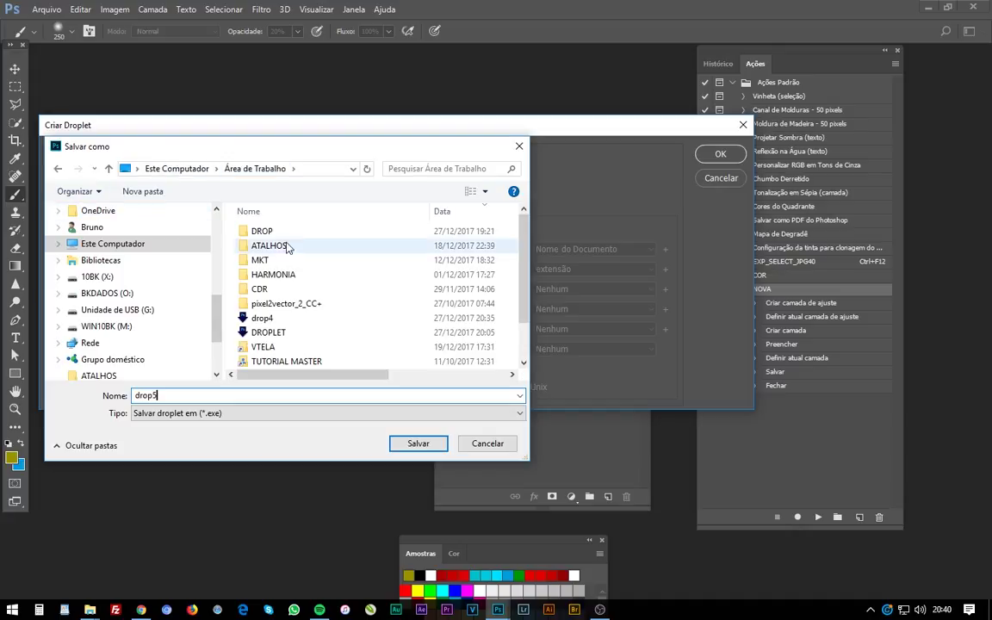
click(418, 443)
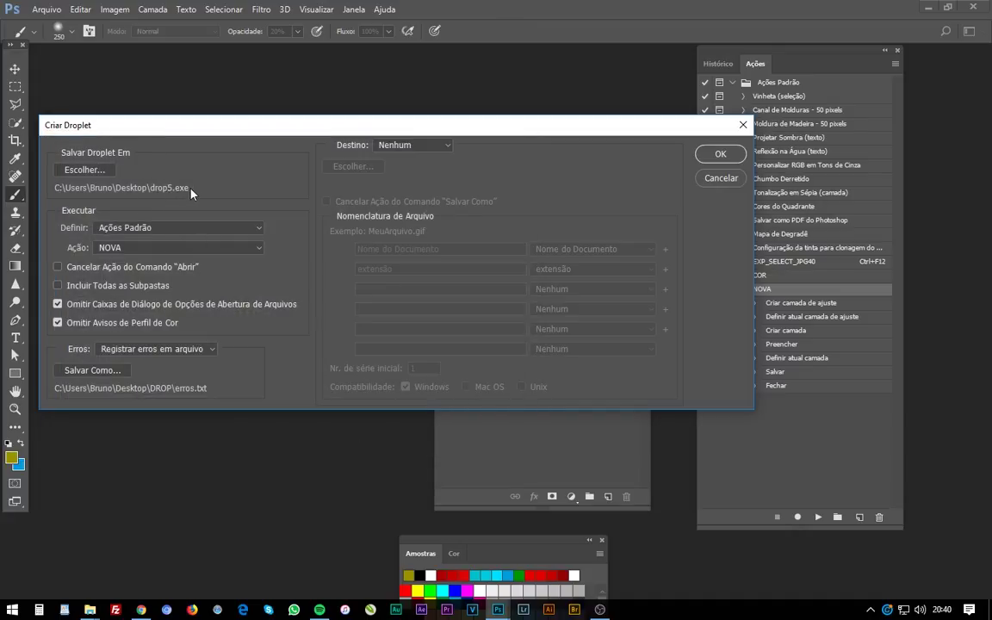
click(110, 249)
click(127, 397)
click(694, 154)
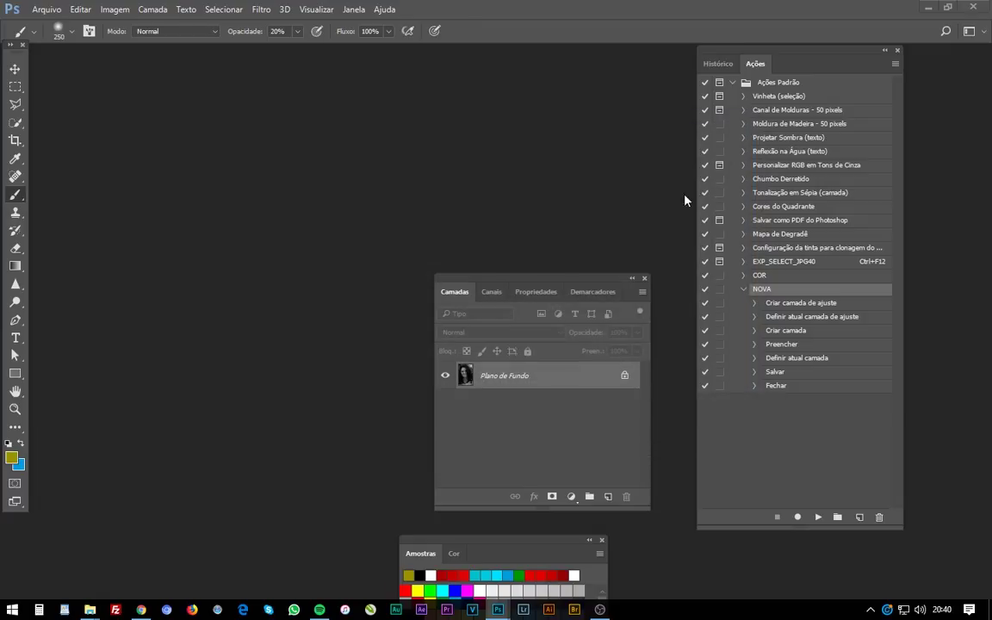
Step: Place drop5 beside the DROP folder and delete DROP's four old images
key(super+d)
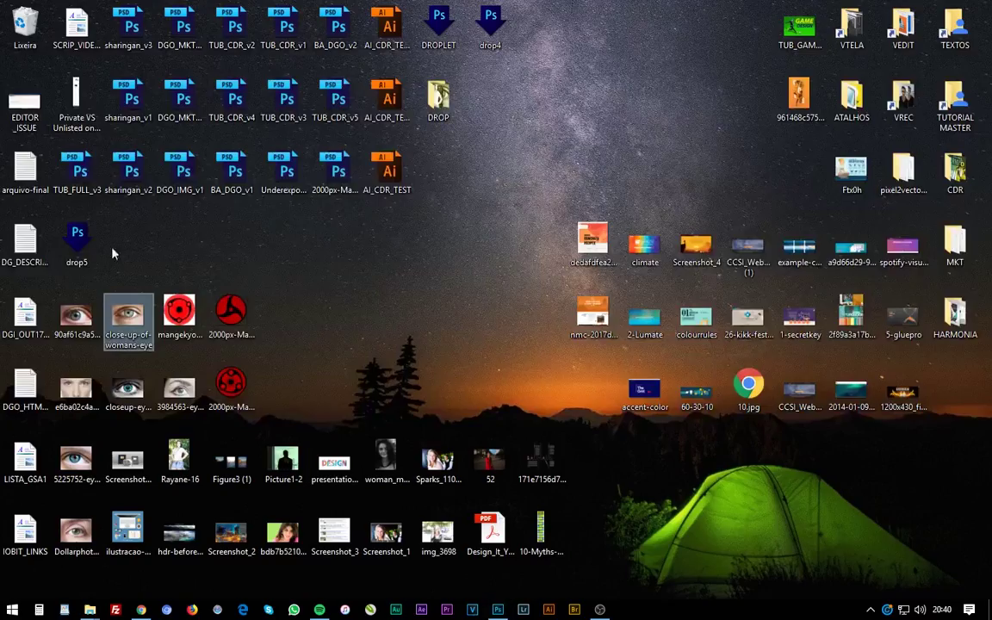
drag(96, 232, 503, 94)
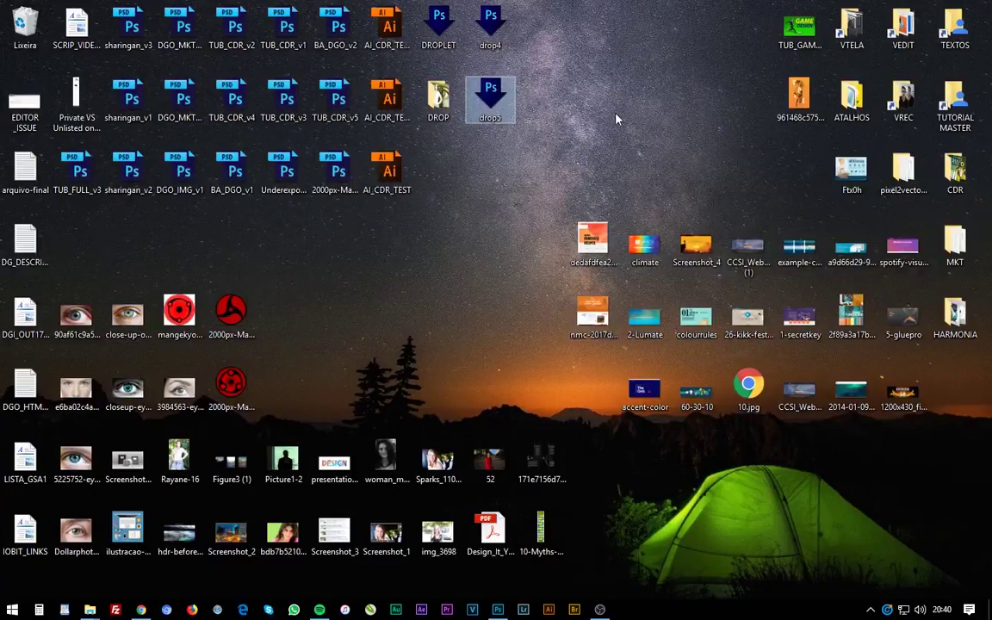
double_click(438, 96)
drag(785, 234, 432, 361)
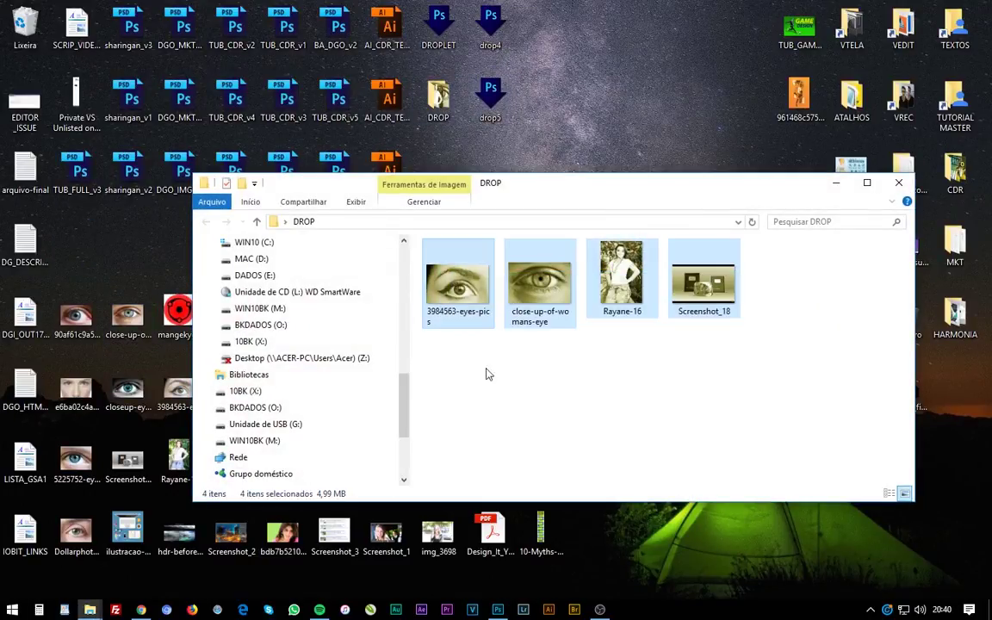
key(Delete)
click(898, 184)
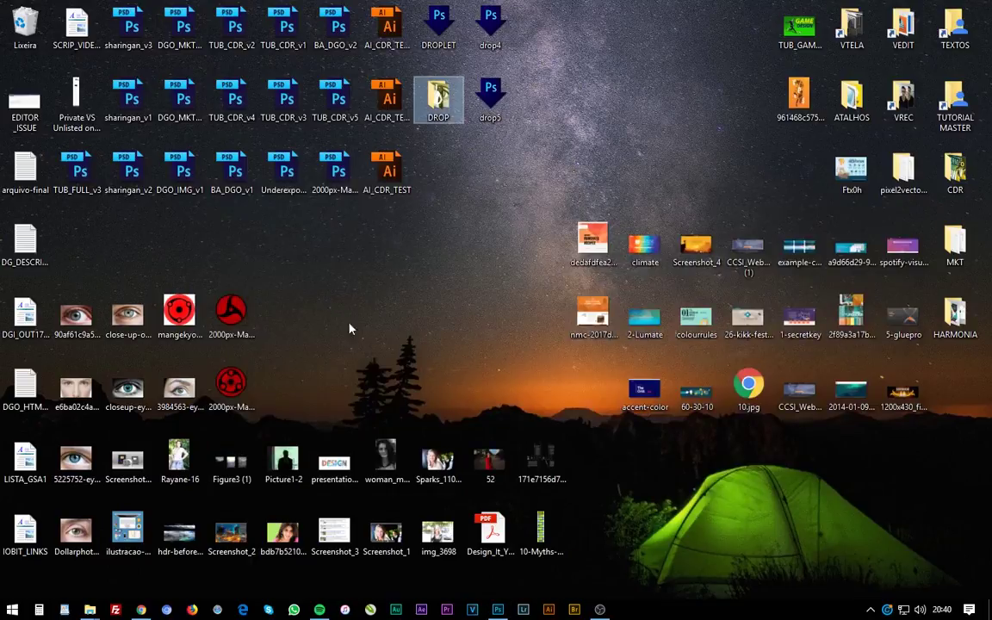
Step: Drop the Sharingan svg, 3984563 eye image and portrait photo onto drop5
click(230, 385)
ctrl+click(187, 394)
ctrl+click(179, 460)
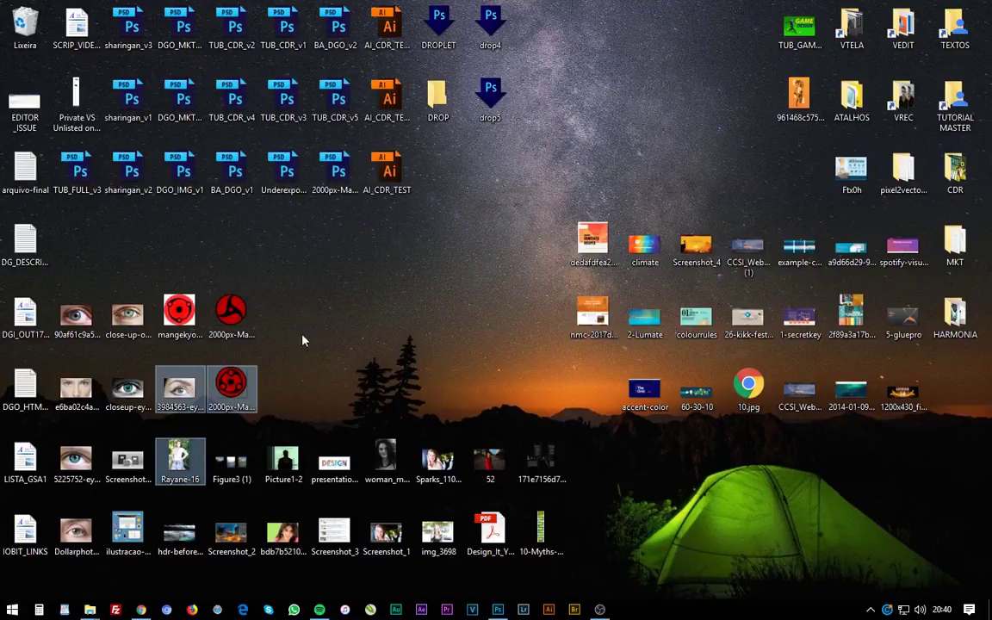
drag(245, 389, 484, 101)
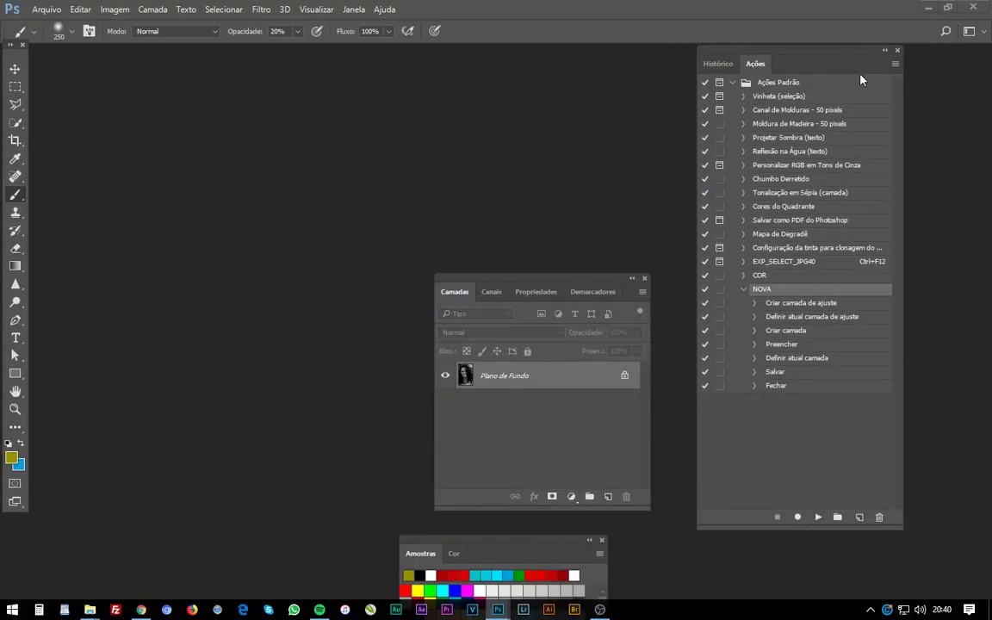
click(927, 9)
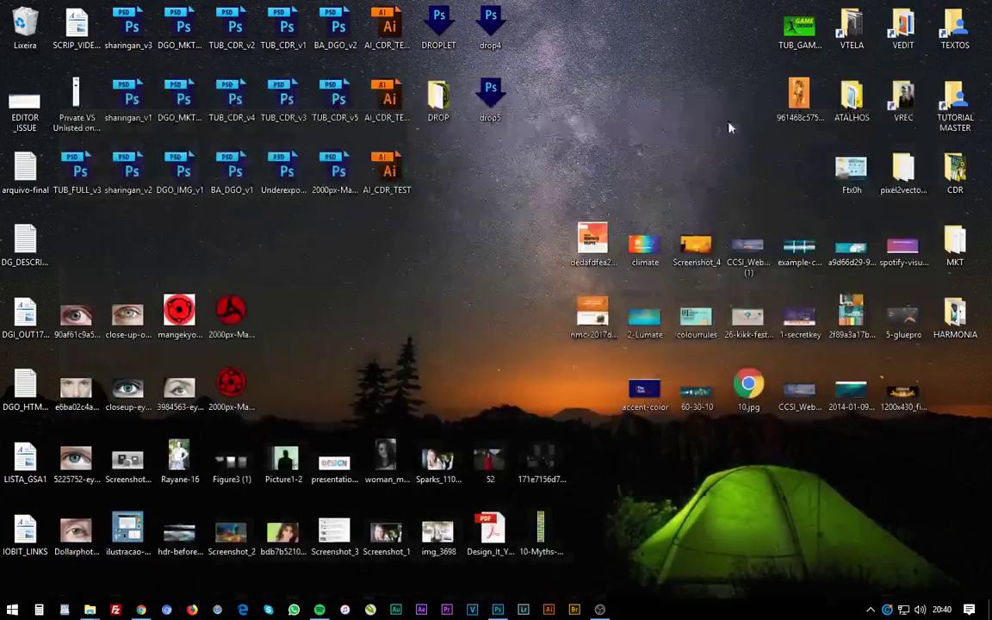
Step: Open DROP and inspect the three olive-tinted 'copiar' images
double_click(439, 96)
drag(723, 334, 387, 217)
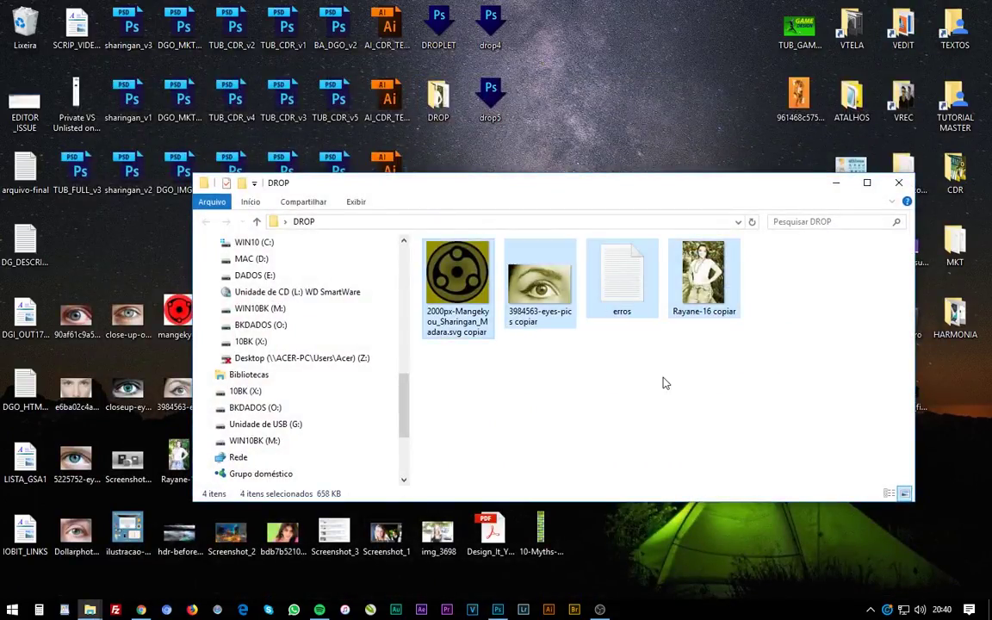
click(664, 383)
click(459, 291)
ctrl+click(539, 284)
ctrl+click(704, 276)
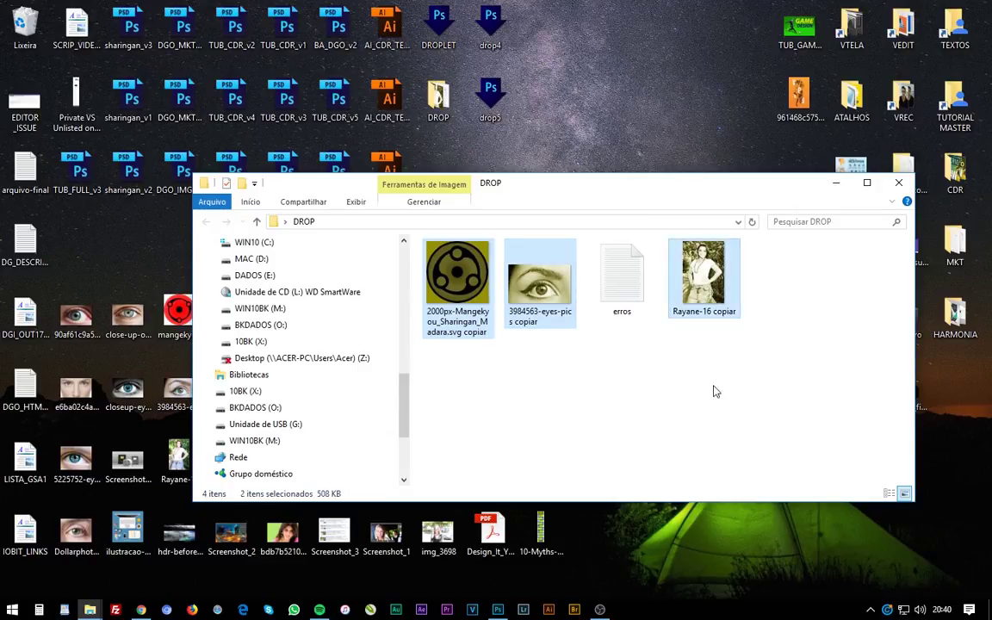
Step: Read the erros log in Notepad, then close it and the DROP folder
click(624, 288)
double_click(624, 288)
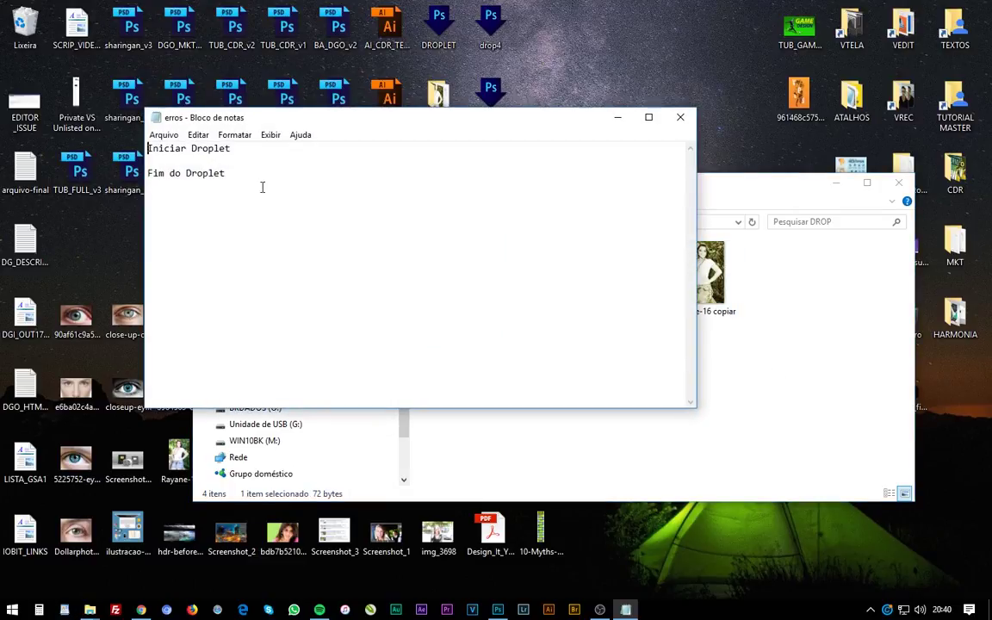
click(678, 115)
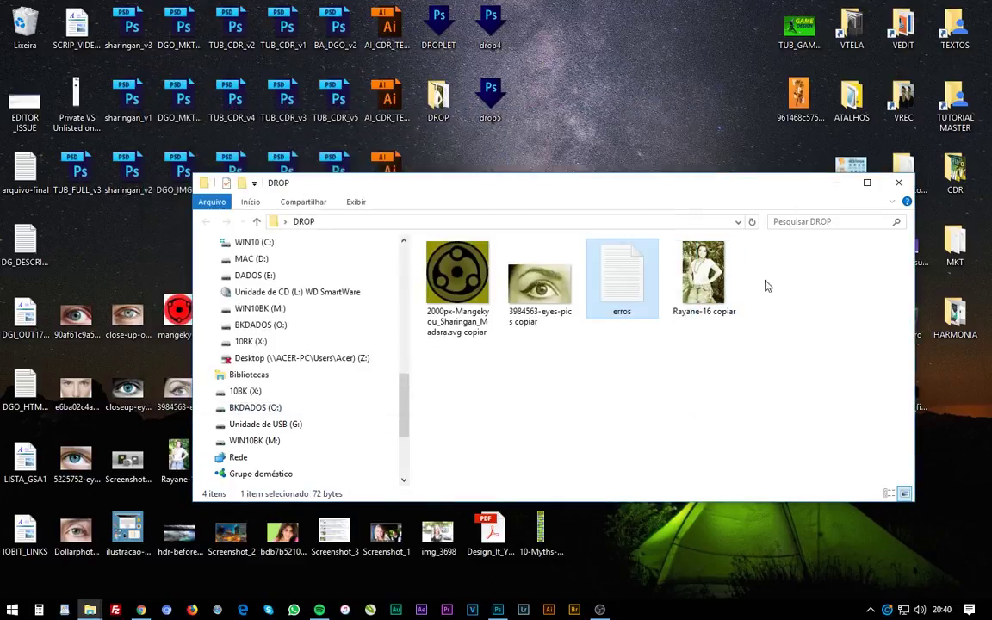
click(897, 182)
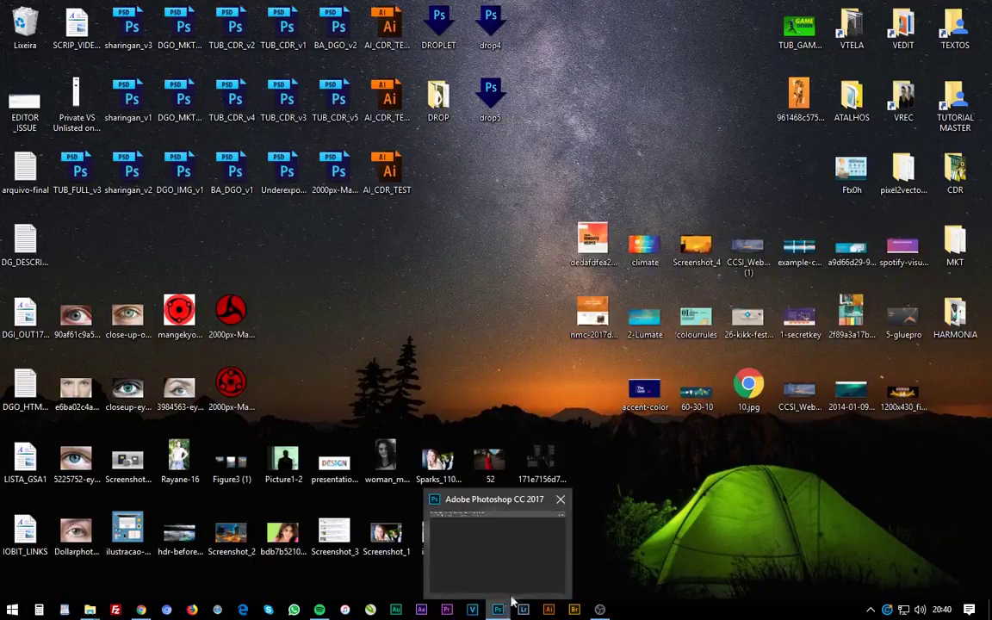
click(512, 571)
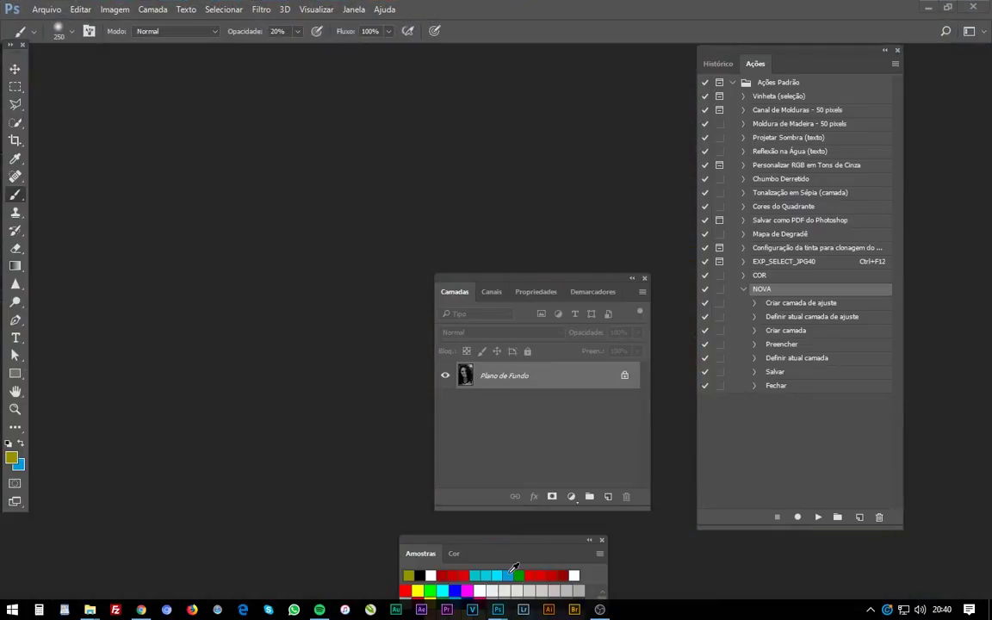